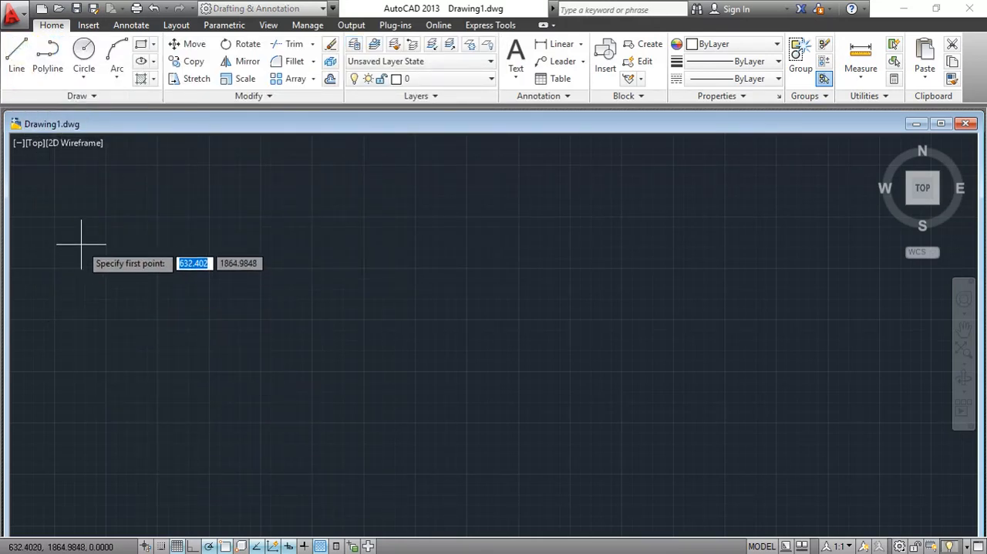
- Draw a vertical line about 567 units long at the far west side of the empty drawing
{"action": "left_click", "coordinate": [54, 258]}
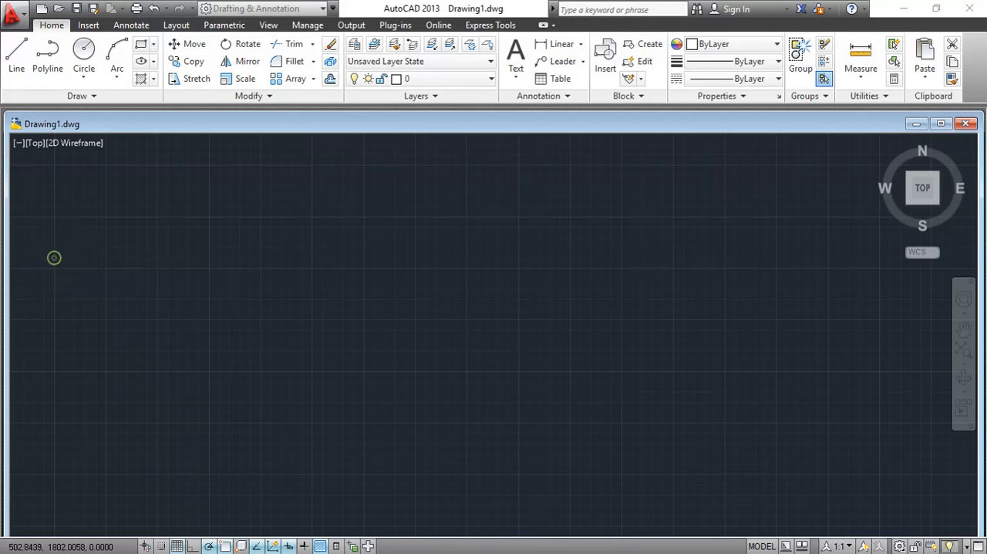
{"action": "left_click", "coordinate": [54, 374]}
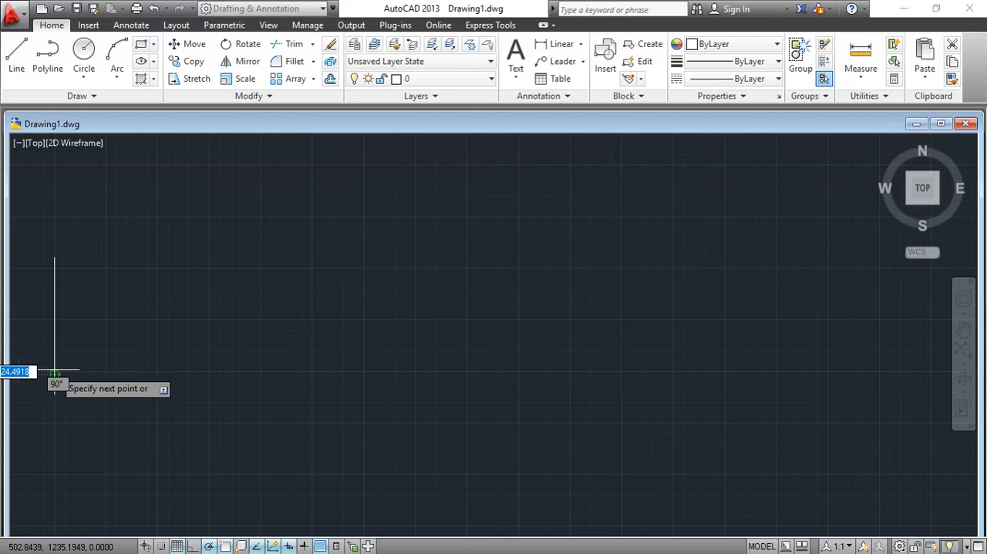
{"action": "right_click", "coordinate": [126, 262]}
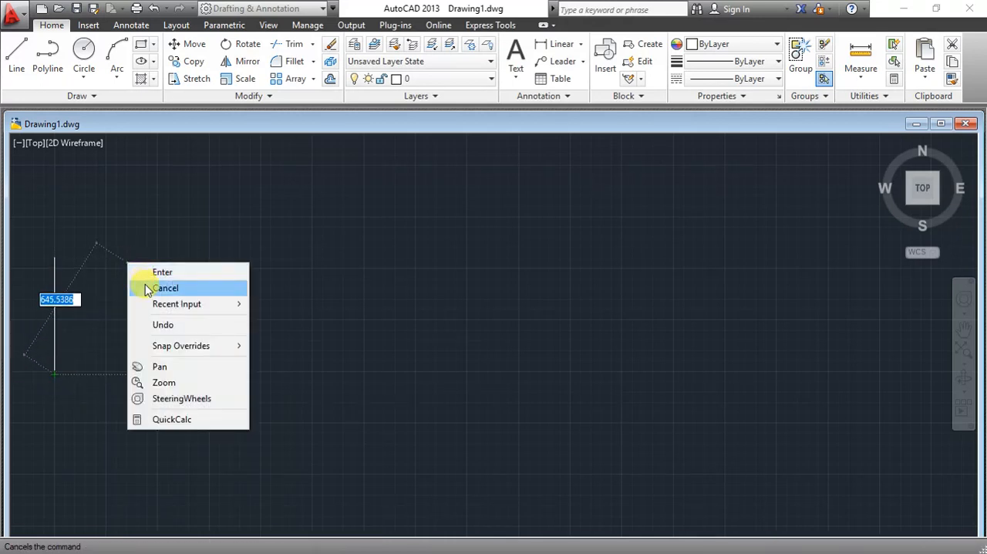
{"action": "left_click", "coordinate": [141, 287]}
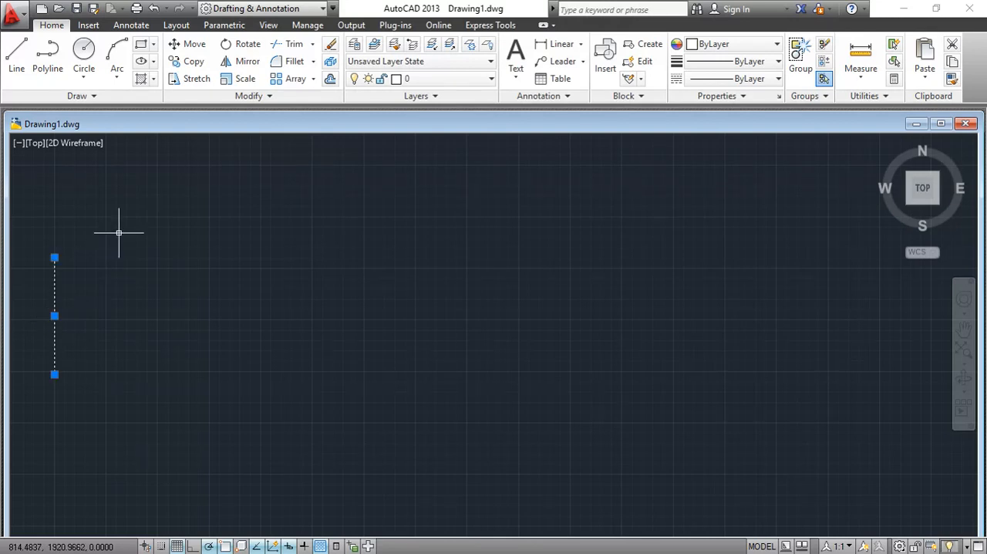
- Create a rectangular array of the vertical line with 24 columns, 1 row and a column spacing of 150
{"action": "left_click", "coordinate": [291, 79]}
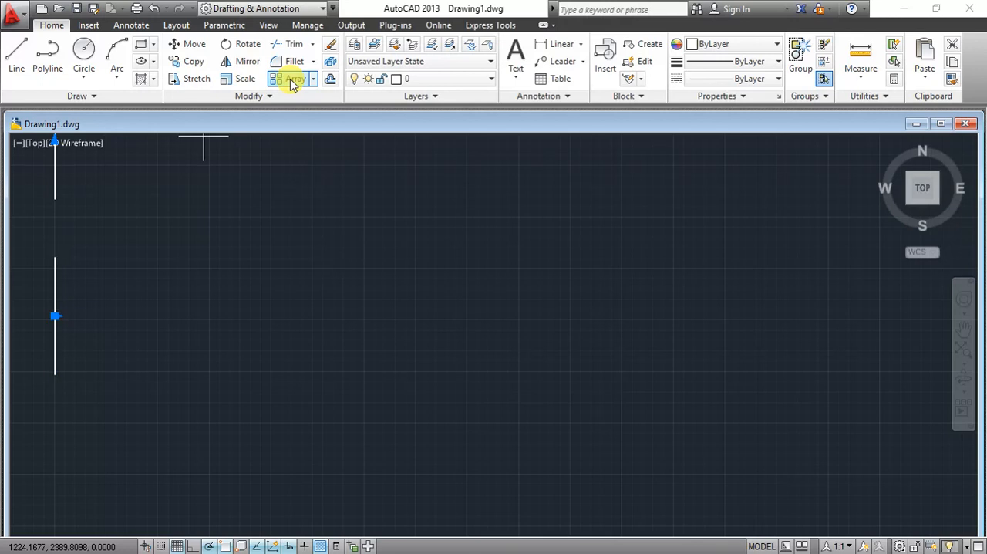
{"action": "left_click", "coordinate": [181, 44]}
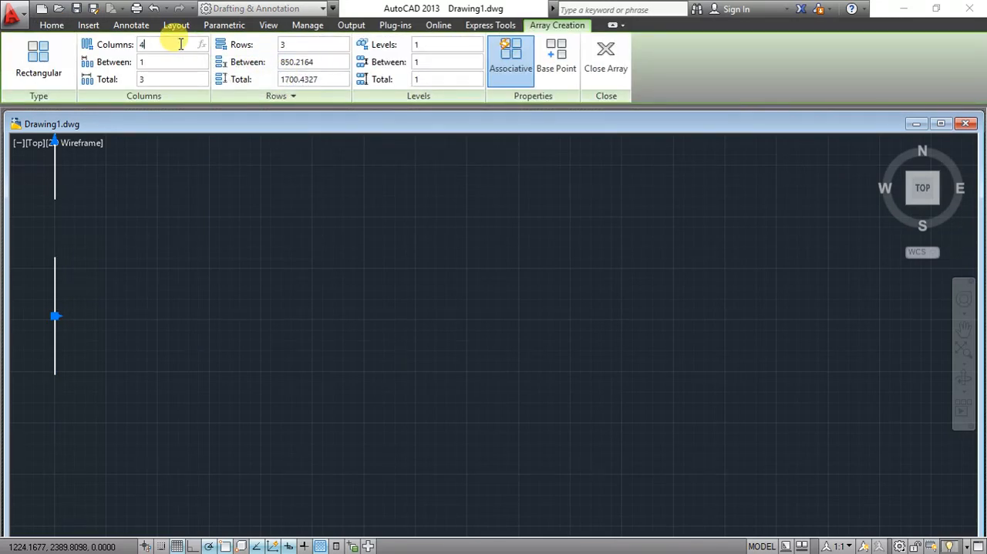
{"action": "left_click", "coordinate": [180, 44]}
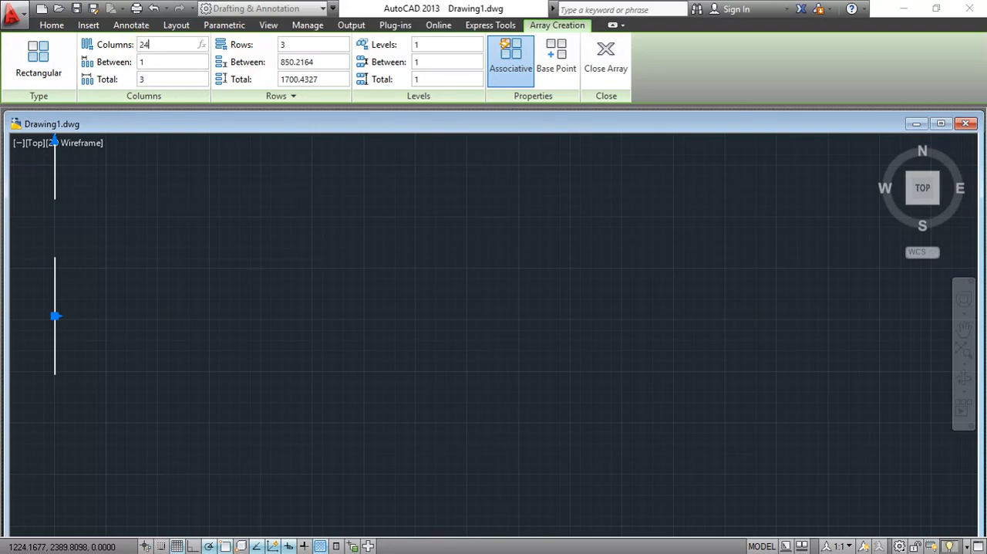
{"action": "left_click", "coordinate": [307, 44]}
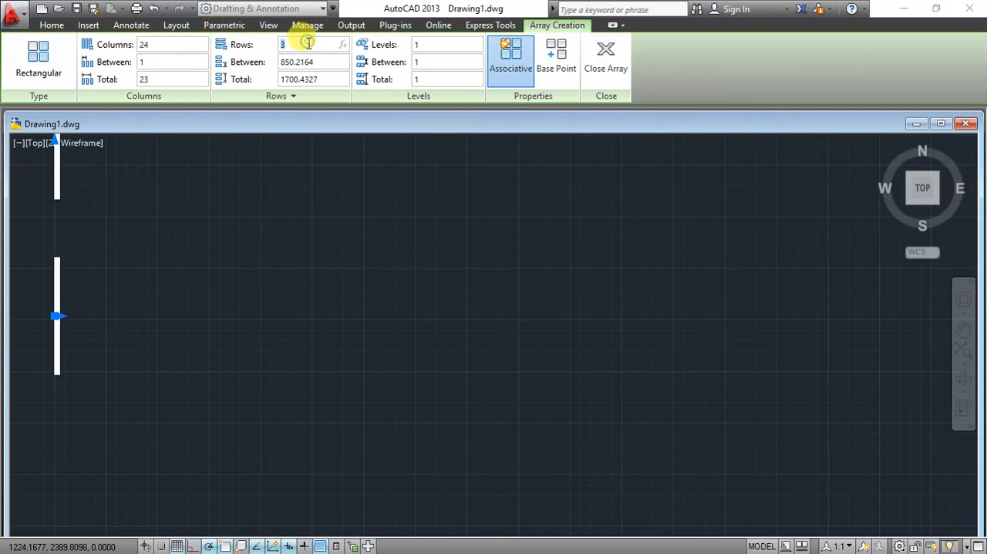
{"action": "type", "text": "1"}
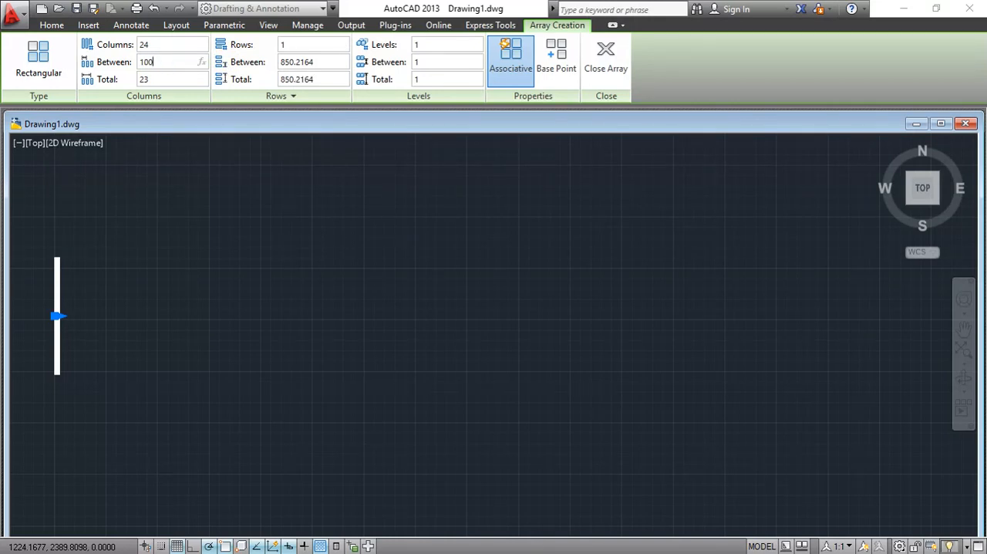
{"action": "key", "text": "Return"}
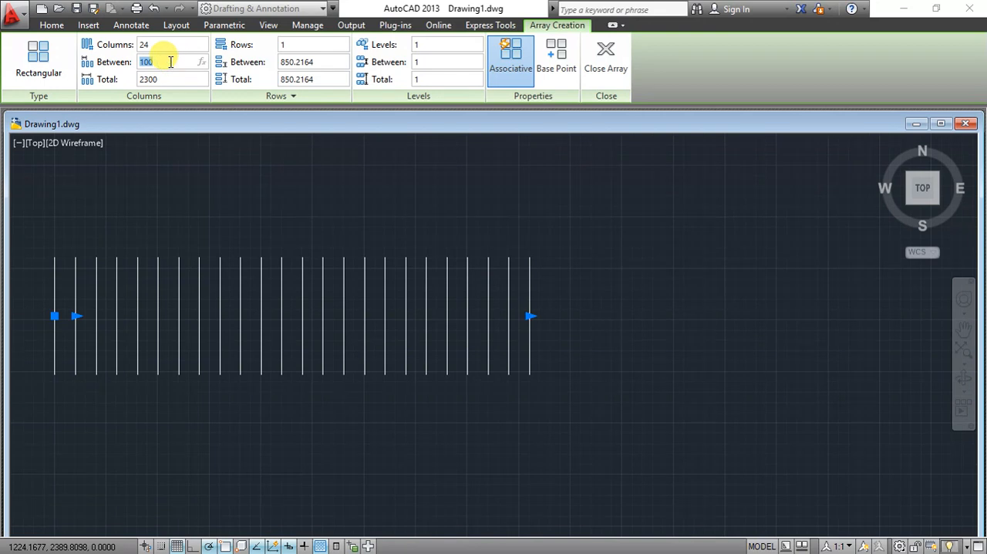
{"action": "key", "text": "Return"}
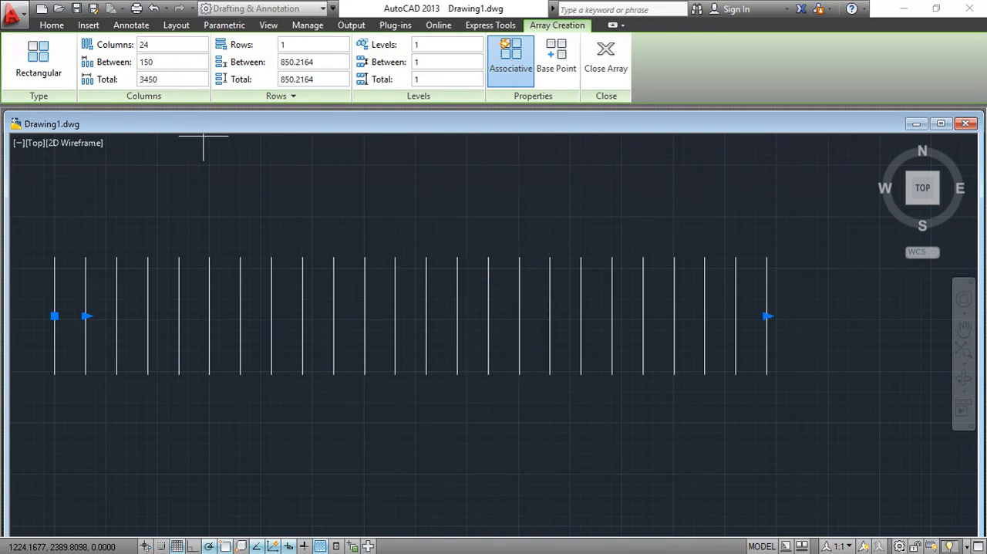
{"action": "left_click", "coordinate": [606, 67]}
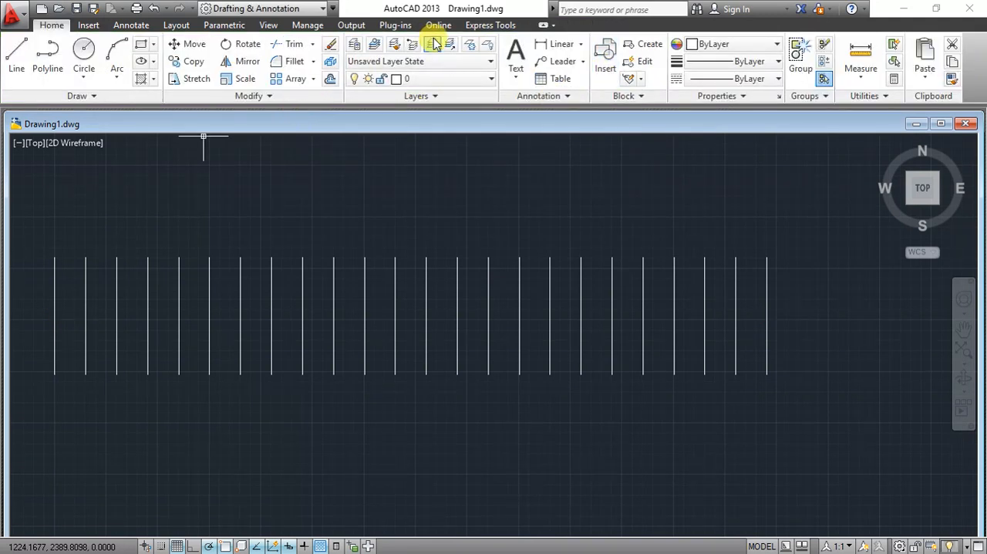
- Create a new layer named 1 in the layer properties
{"action": "left_click", "coordinate": [354, 48]}
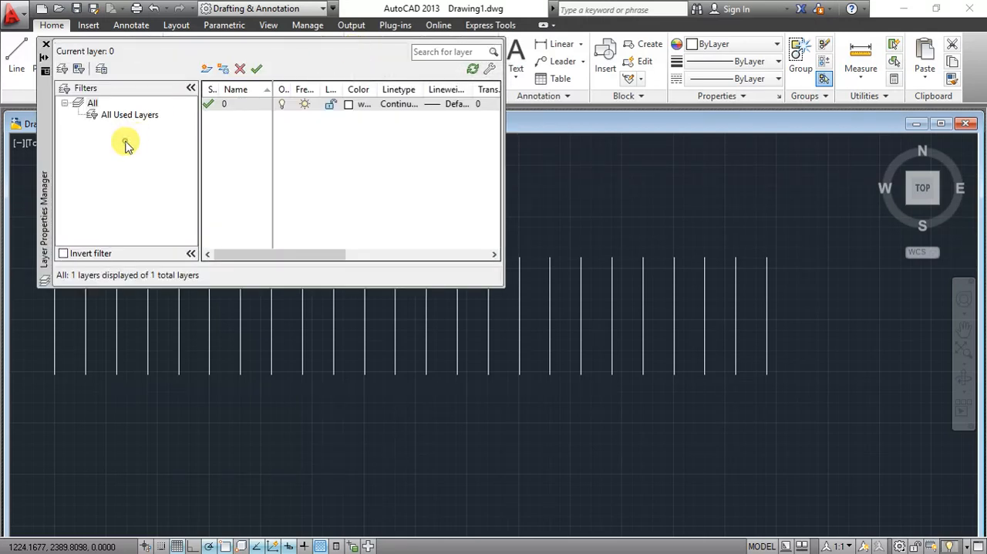
{"action": "right_click", "coordinate": [125, 145]}
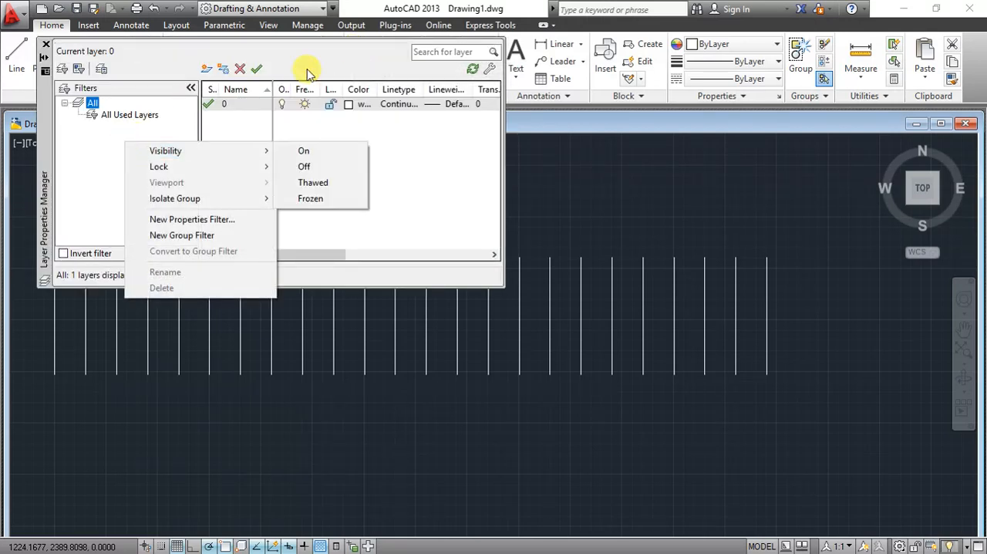
{"action": "left_click", "coordinate": [237, 123]}
{"action": "right_click", "coordinate": [237, 121]}
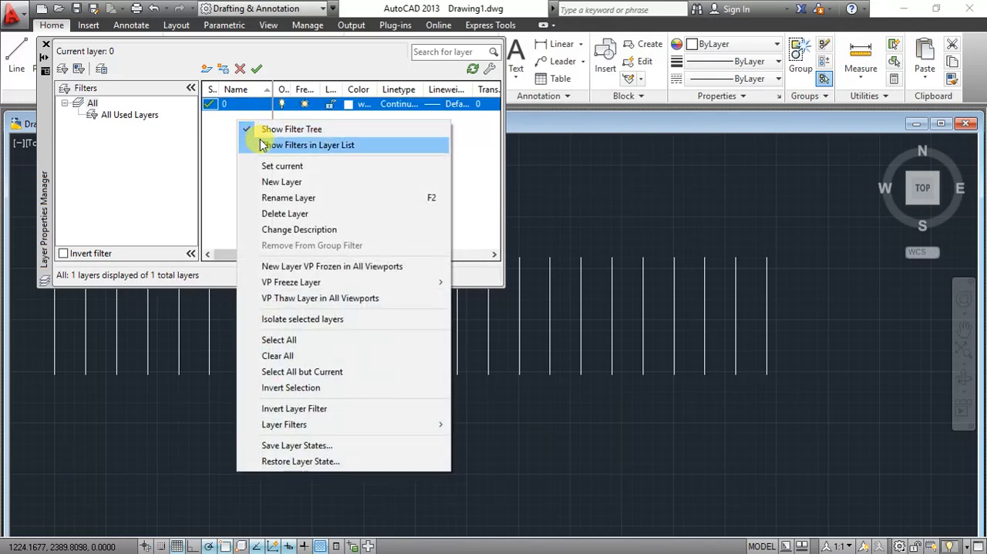
{"action": "left_click", "coordinate": [276, 181]}
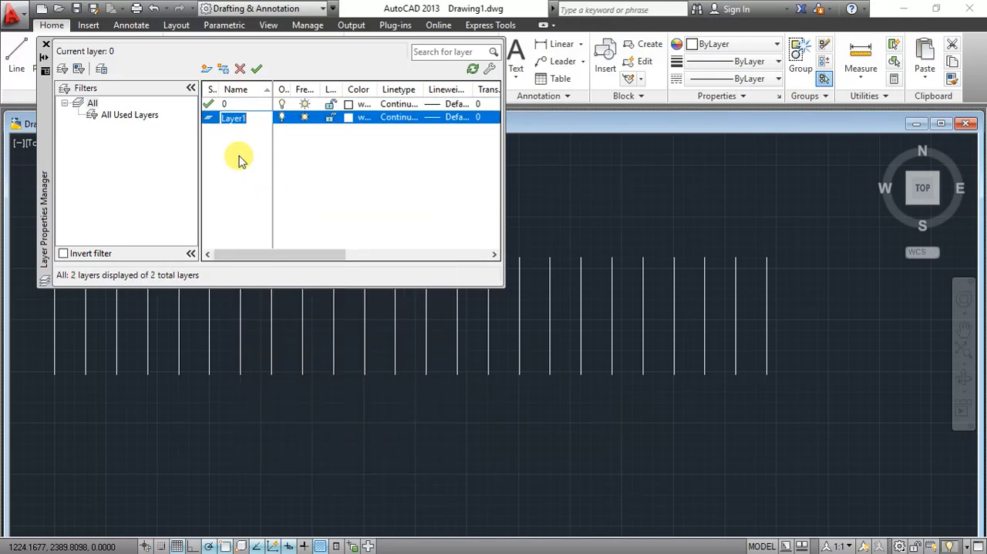
{"action": "type", "text": "1"}
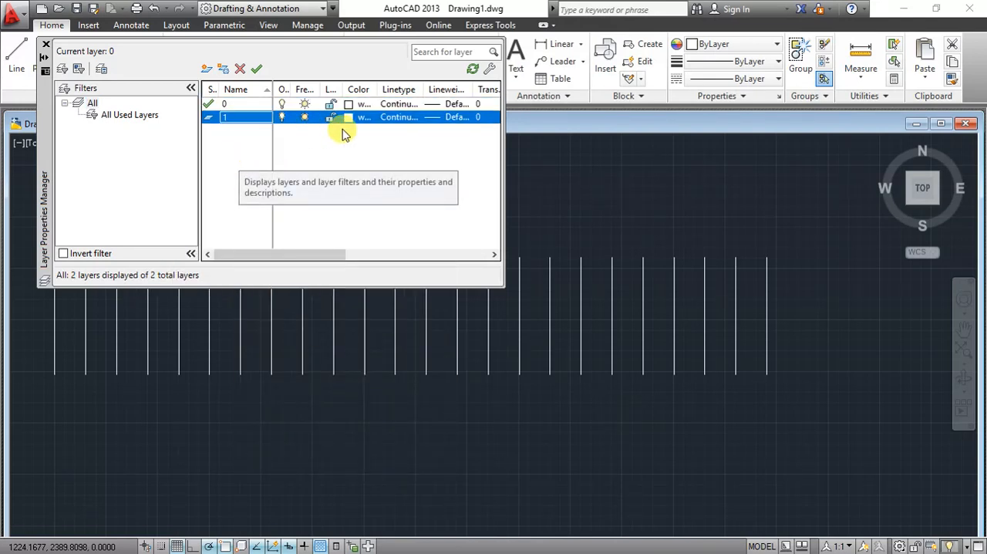
- Load the JIS_02_2.0 (HIDDEN02) dashed linetype from acadiso.lin for layer 1
{"action": "left_click", "coordinate": [391, 118]}
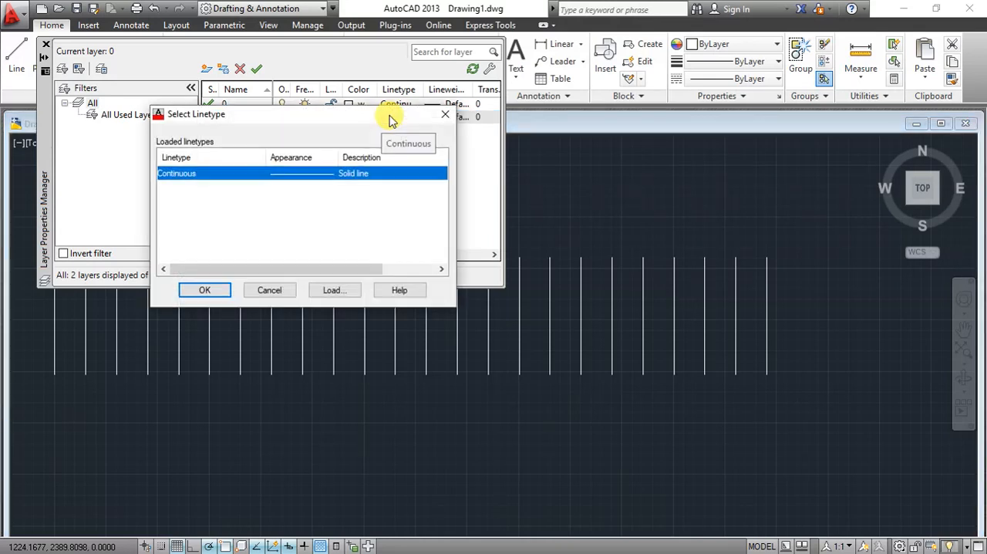
{"action": "left_click", "coordinate": [331, 291]}
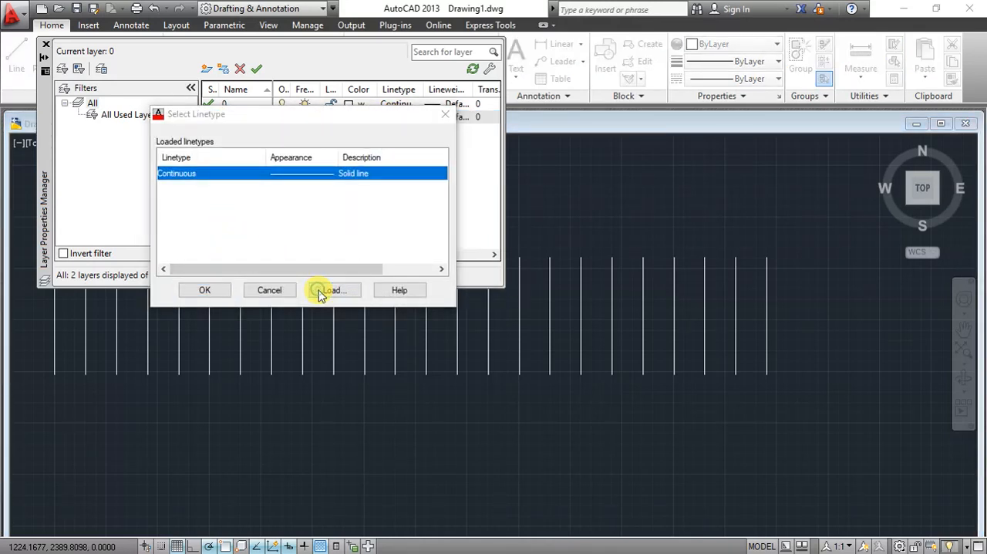
{"action": "scroll", "coordinate": [300, 247], "scroll_direction": "down", "scroll_amount": 12}
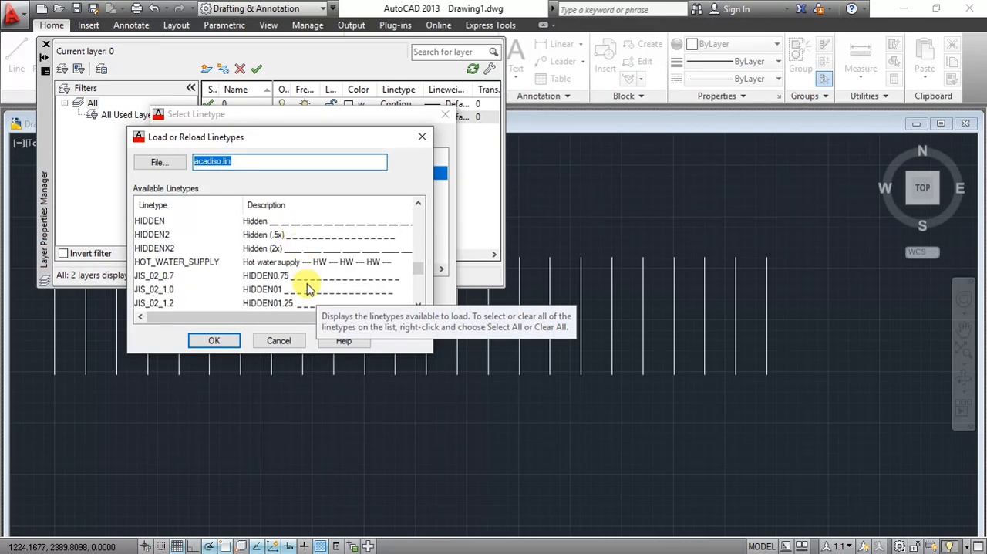
{"action": "scroll", "coordinate": [292, 302], "scroll_direction": "down", "scroll_amount": 1}
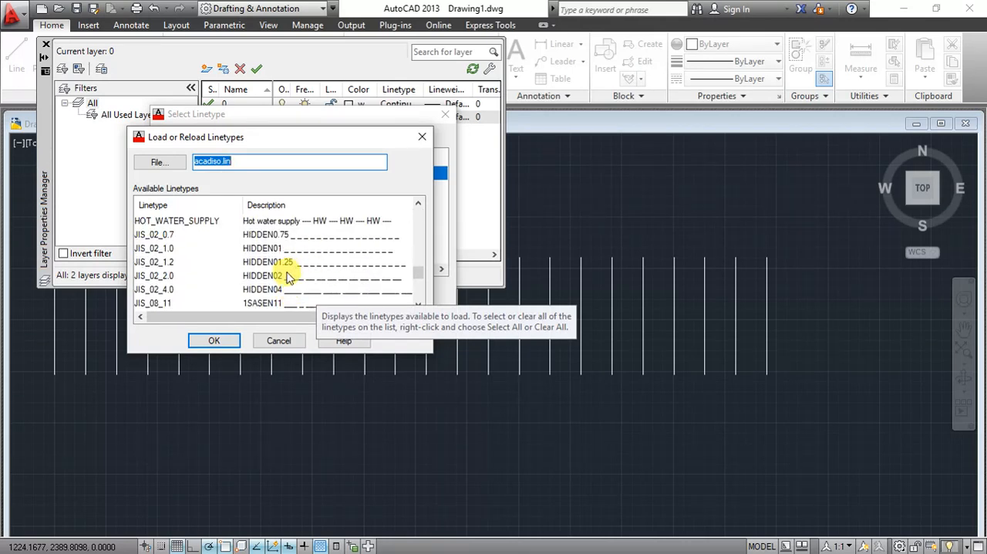
{"action": "left_click", "coordinate": [286, 278]}
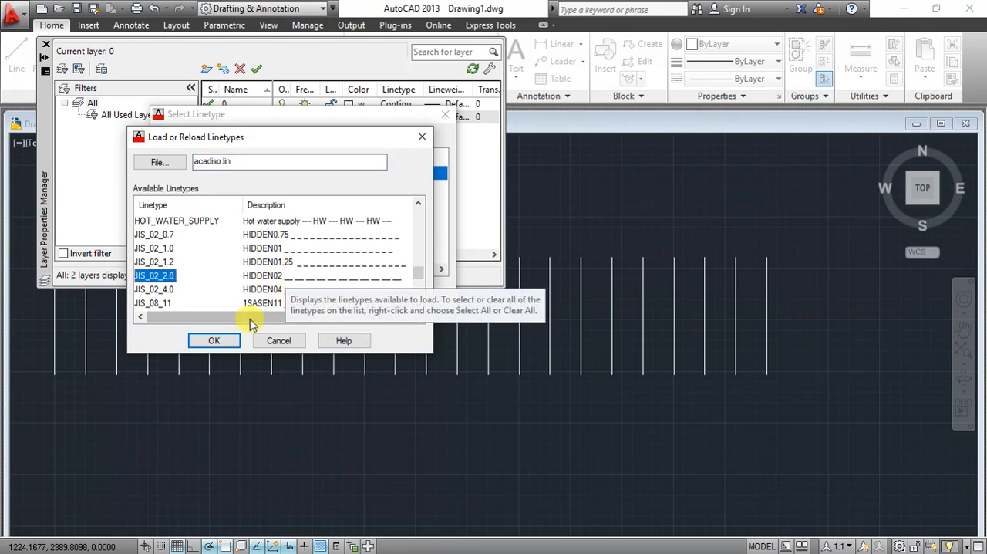
{"action": "left_click", "coordinate": [231, 338]}
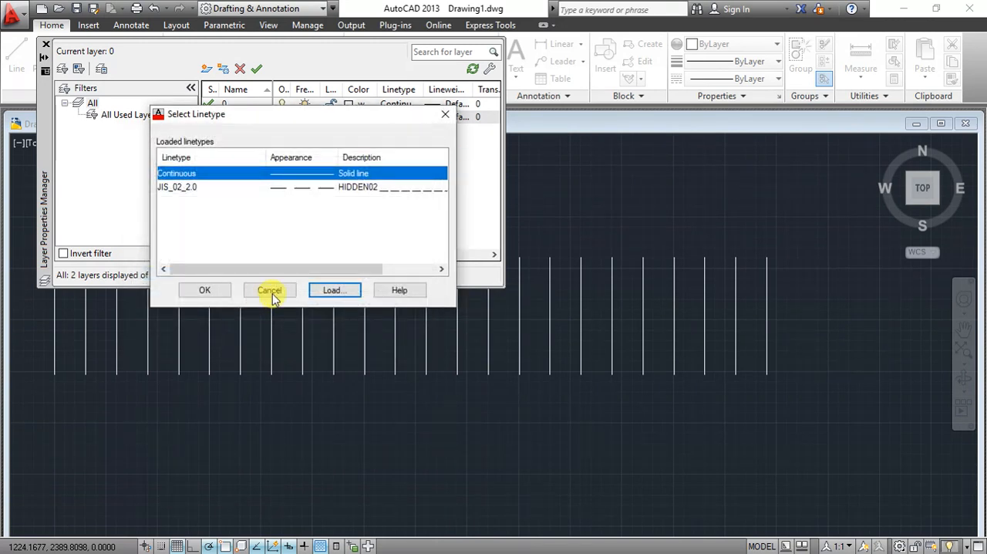
{"action": "left_click", "coordinate": [323, 295]}
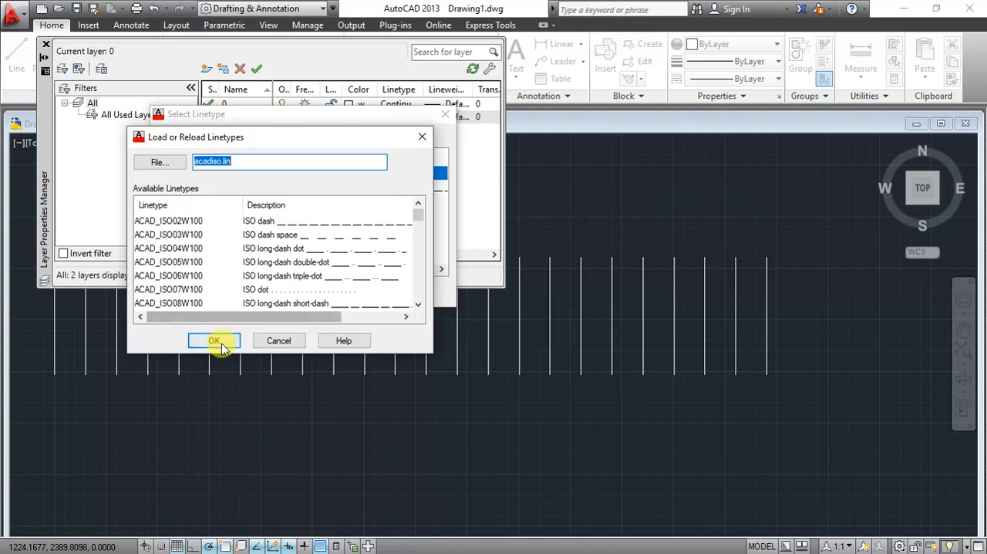
{"action": "left_click", "coordinate": [216, 340]}
{"action": "left_click", "coordinate": [335, 282]}
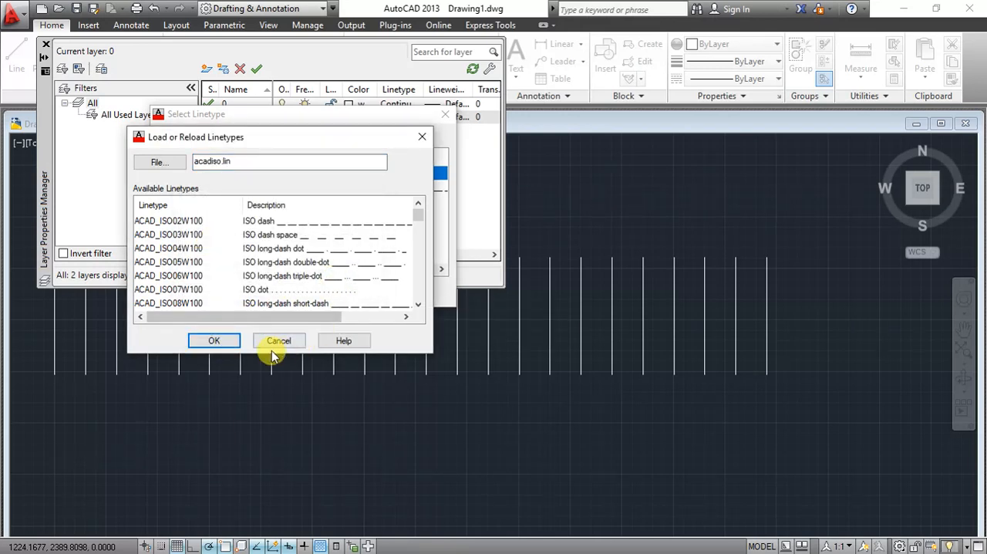
{"action": "left_click", "coordinate": [278, 340]}
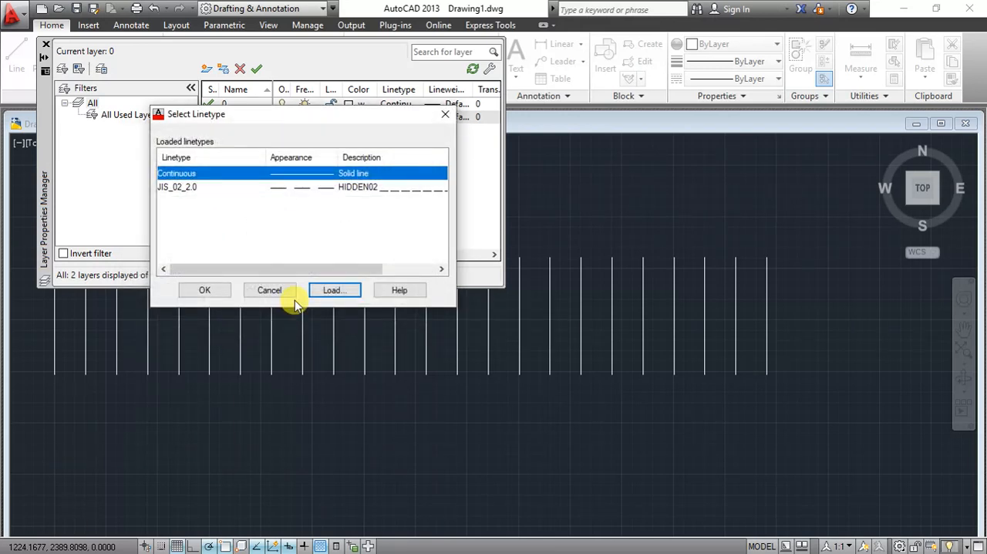
- Assign the loaded JIS_02_2.0 linetype to layer 1 and close the layer properties
{"action": "left_click", "coordinate": [340, 187]}
{"action": "left_click", "coordinate": [204, 292]}
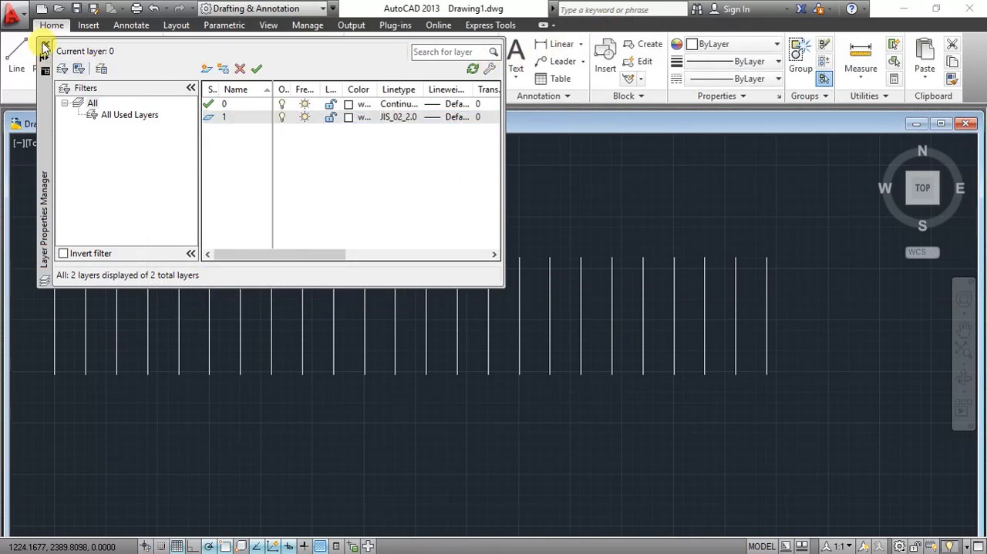
{"action": "left_click", "coordinate": [44, 43]}
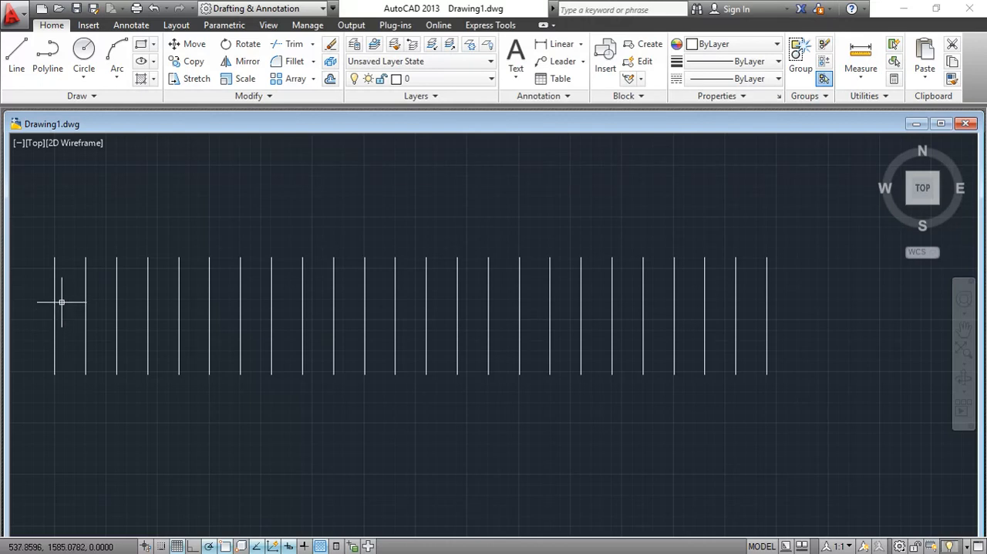
- Draw a horizontal line joining the upper endpoints of the first two vertical lines
{"action": "left_click", "coordinate": [16, 52]}
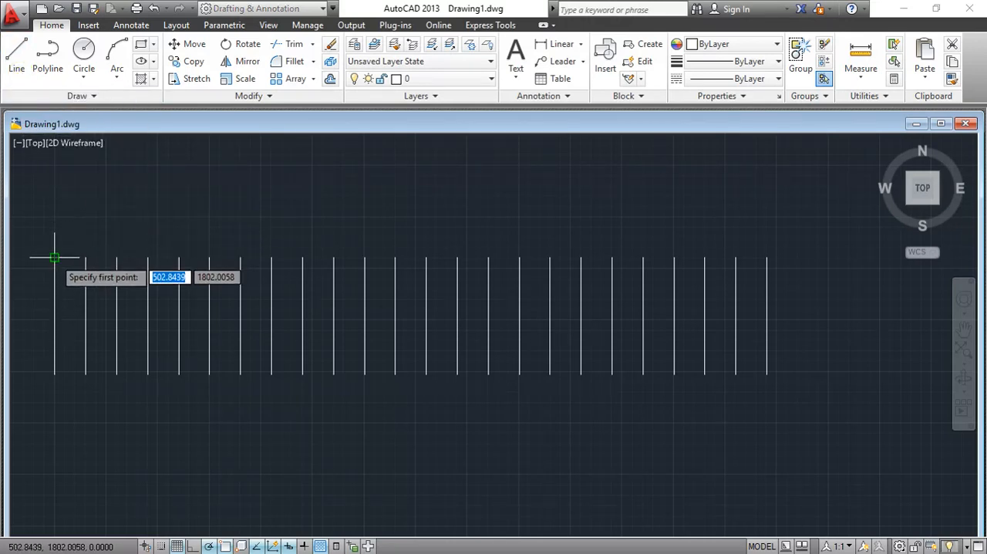
{"action": "left_click", "coordinate": [55, 257]}
{"action": "left_click", "coordinate": [86, 257]}
{"action": "right_click", "coordinate": [110, 231]}
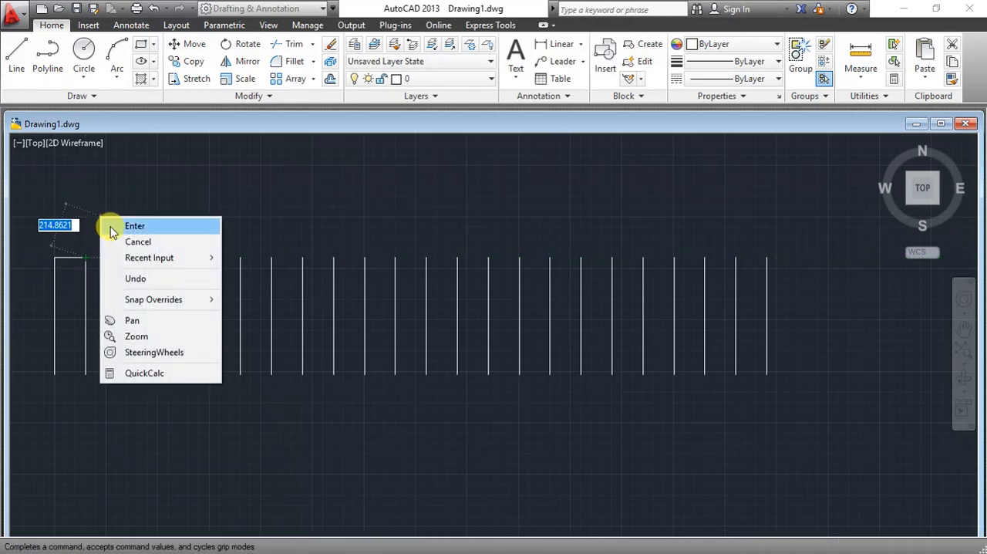
{"action": "left_click", "coordinate": [133, 242]}
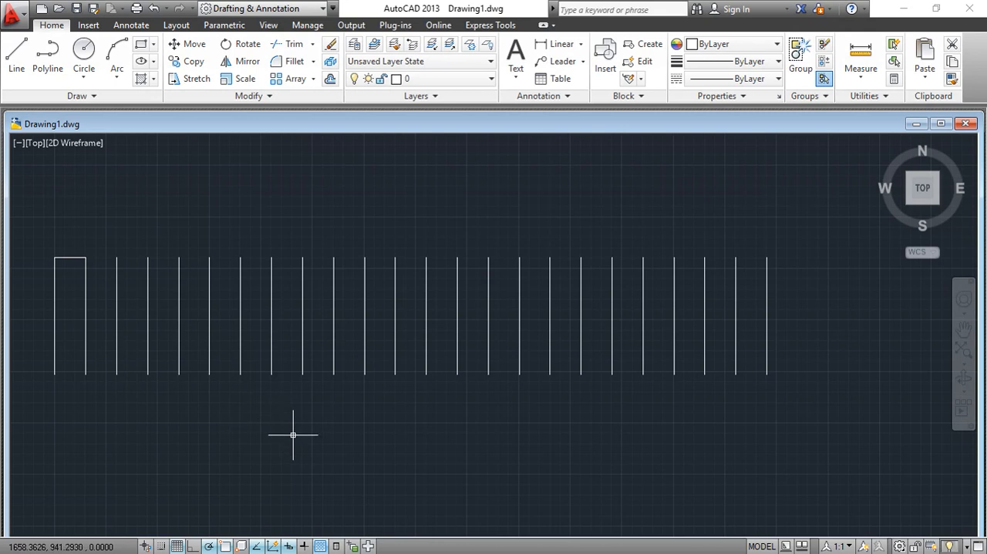
- Turn on the Midpoint object snap in the object snap settings and apply them
{"action": "type", "text": "os"}
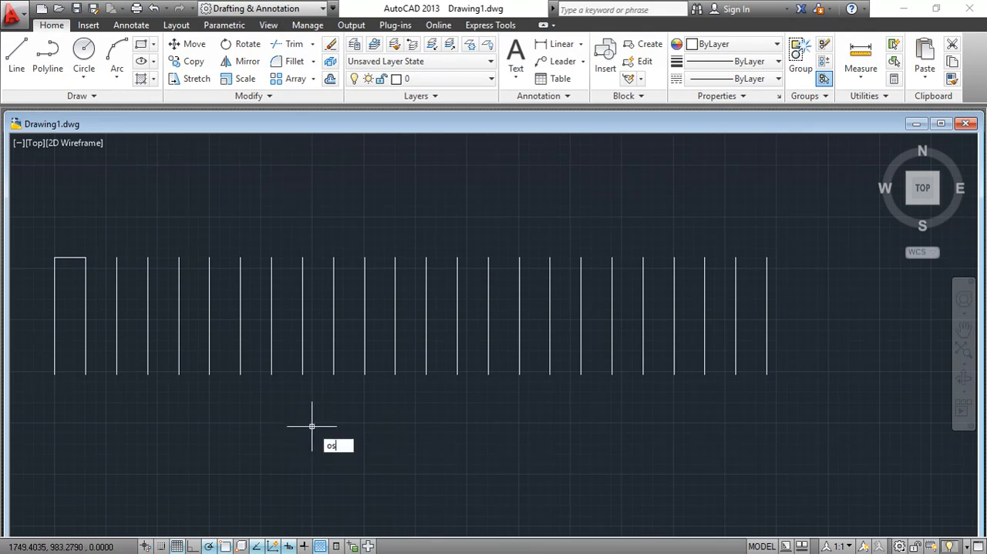
{"action": "type", "text": "nap"}
{"action": "key", "text": "Return"}
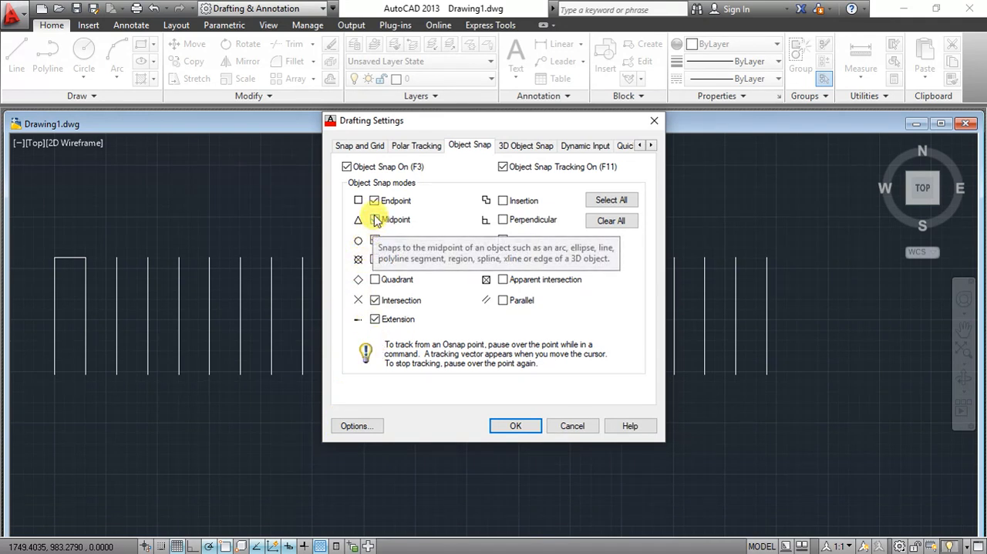
{"action": "left_click", "coordinate": [375, 220]}
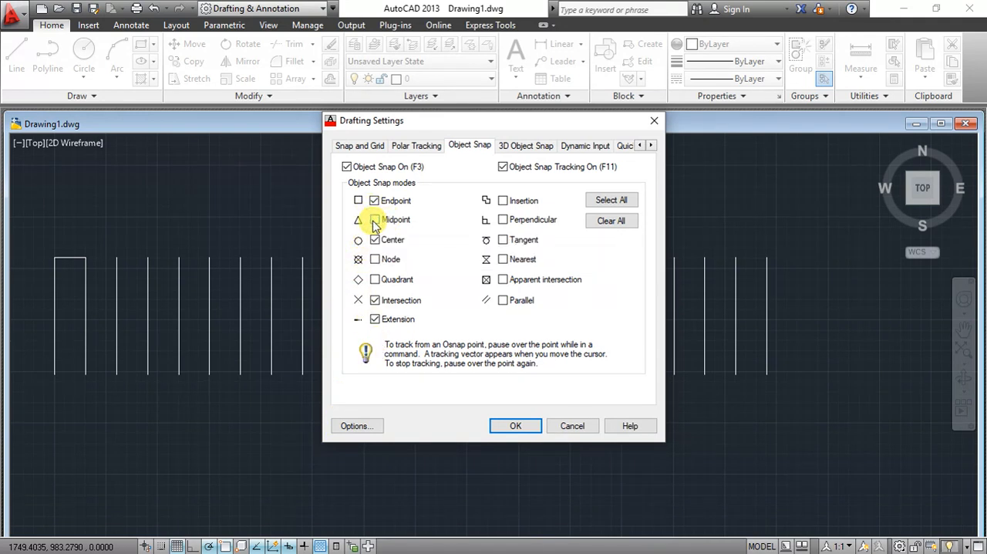
{"action": "left_click", "coordinate": [376, 220]}
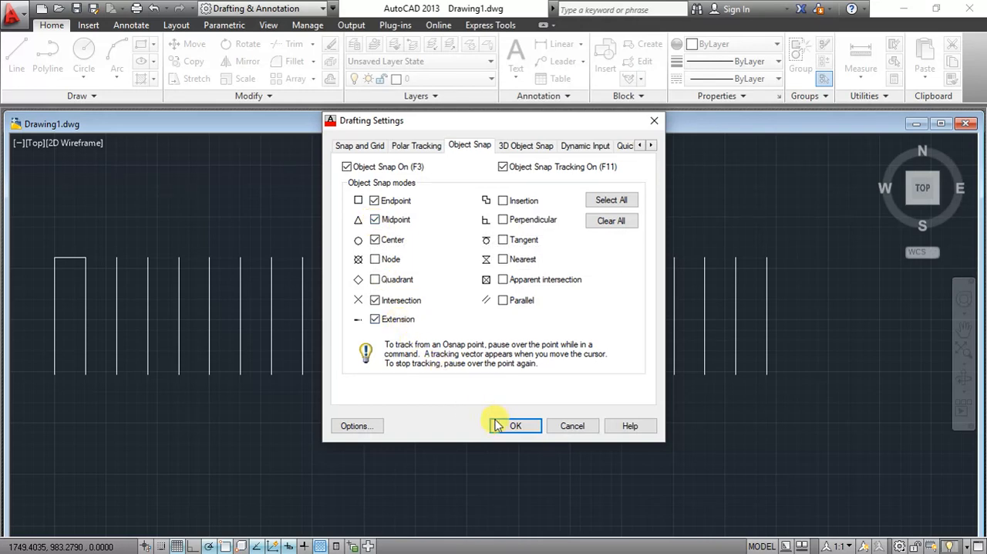
{"action": "left_click", "coordinate": [509, 426]}
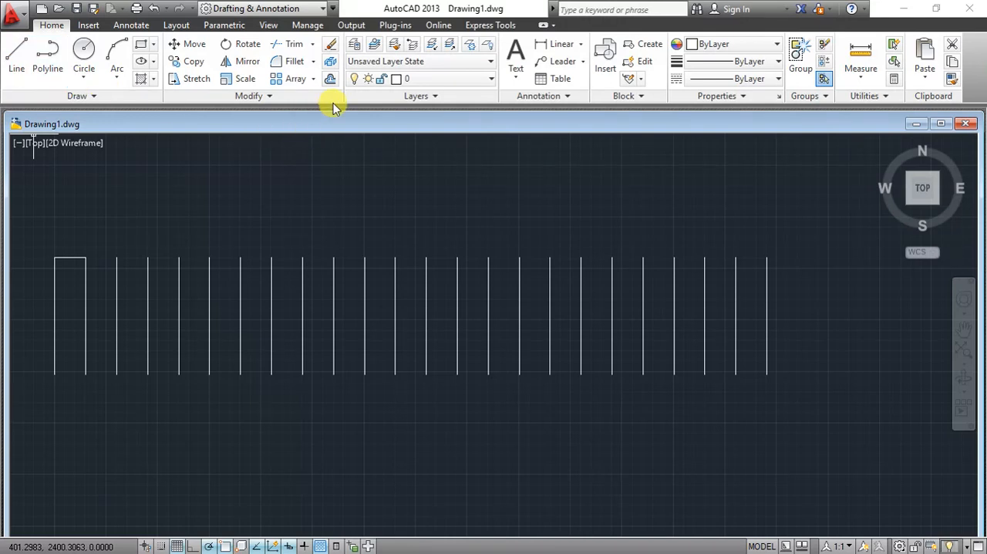
{"action": "left_click", "coordinate": [411, 81]}
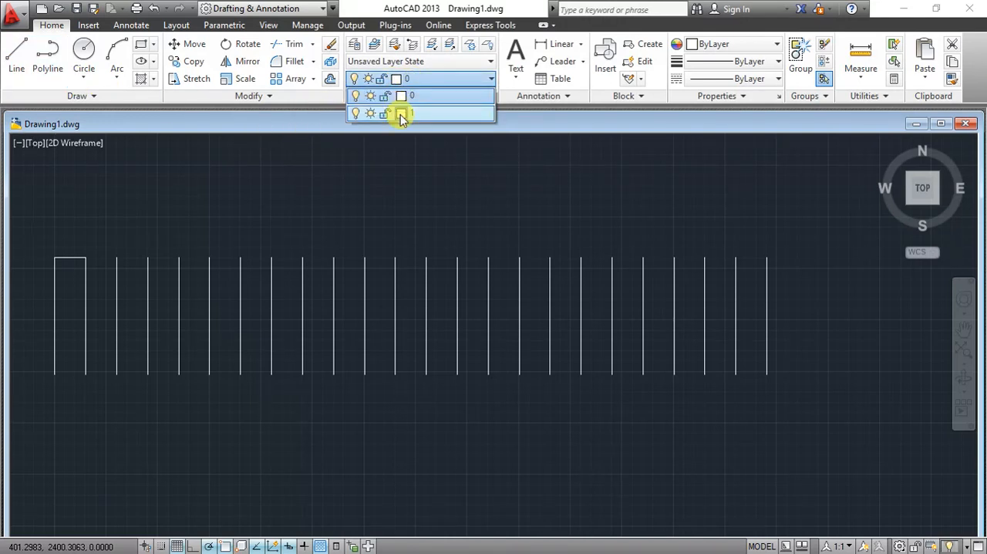
{"action": "left_click", "coordinate": [397, 114]}
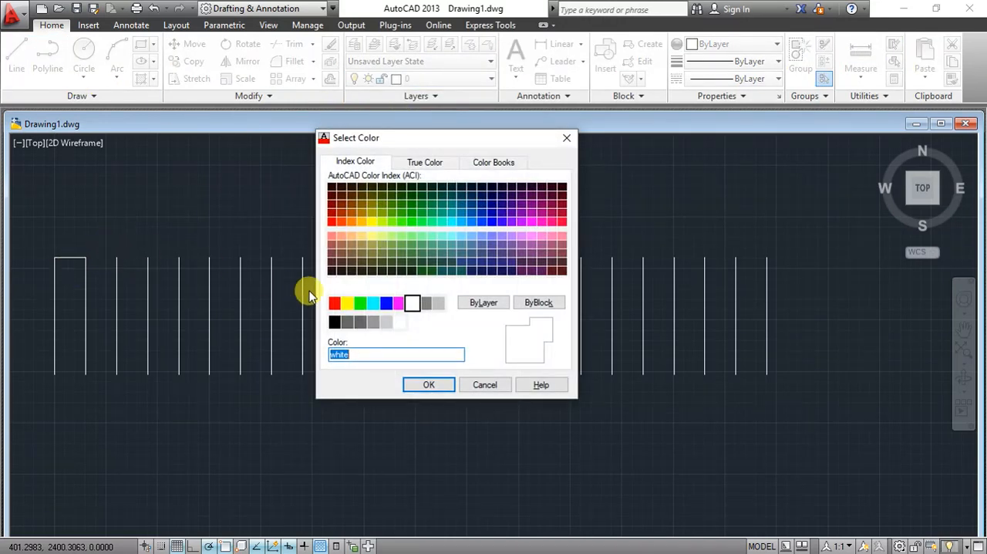
{"action": "left_click", "coordinate": [482, 384]}
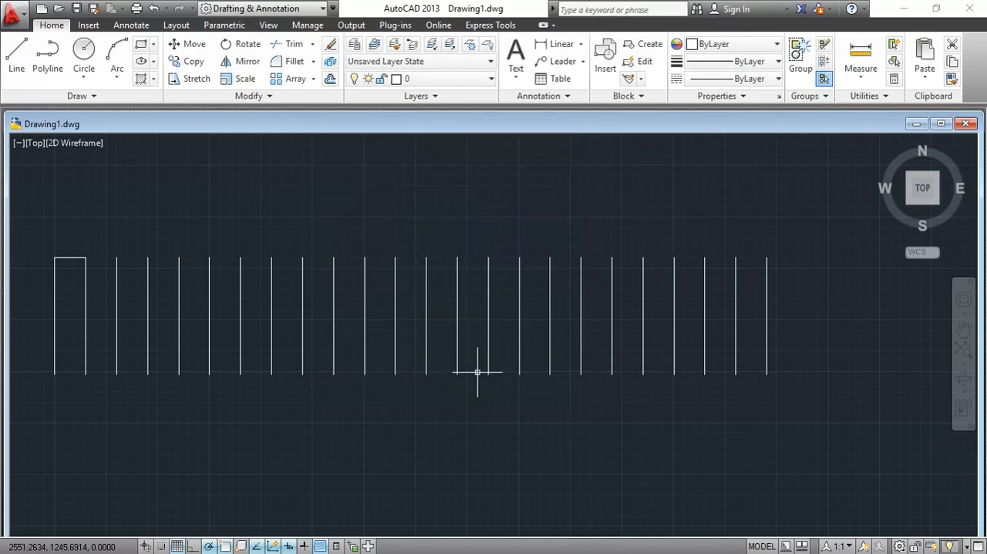
- Make layer 1 current and draw a vertical line about 567 units long down from the midpoint of the short horizontal line
{"action": "left_click", "coordinate": [478, 80]}
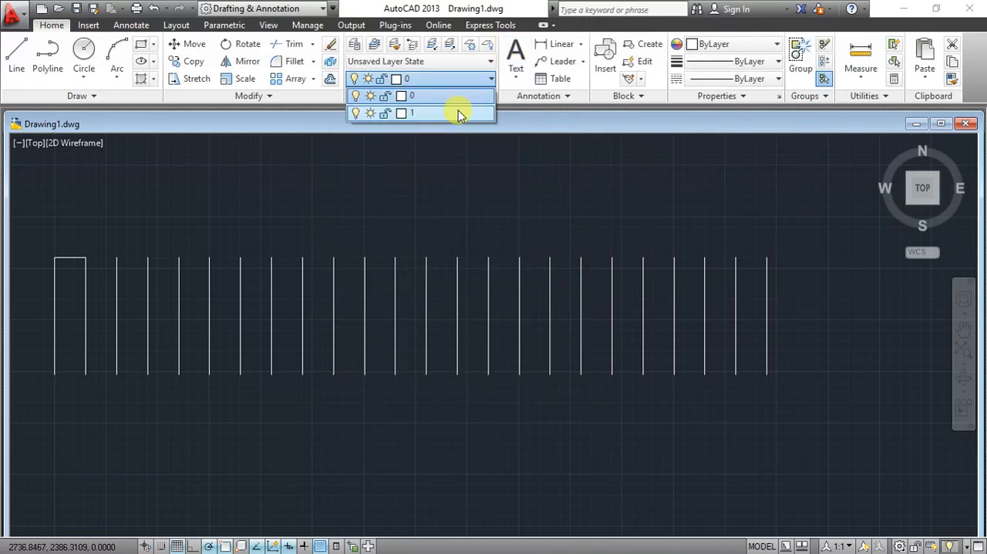
{"action": "left_click", "coordinate": [458, 114]}
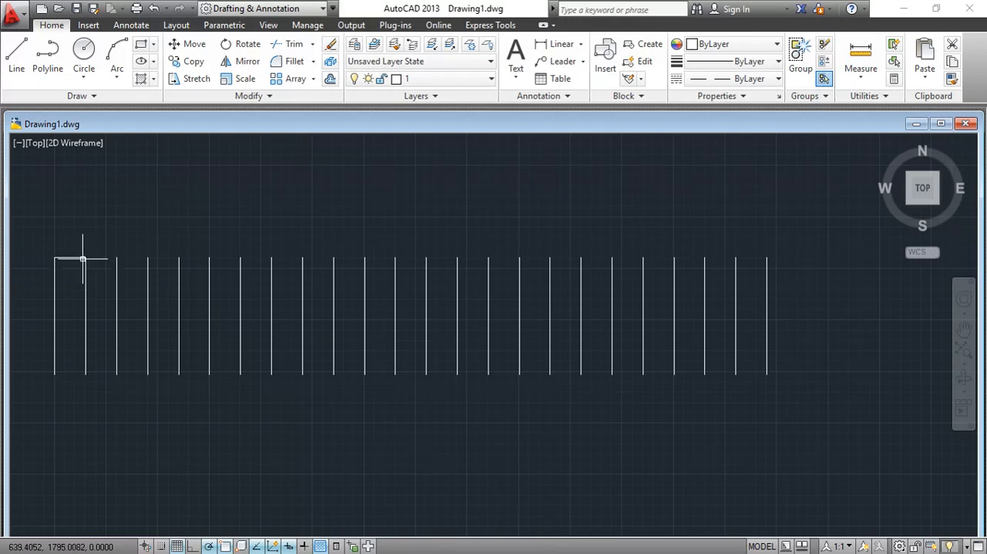
{"action": "left_click", "coordinate": [16, 55]}
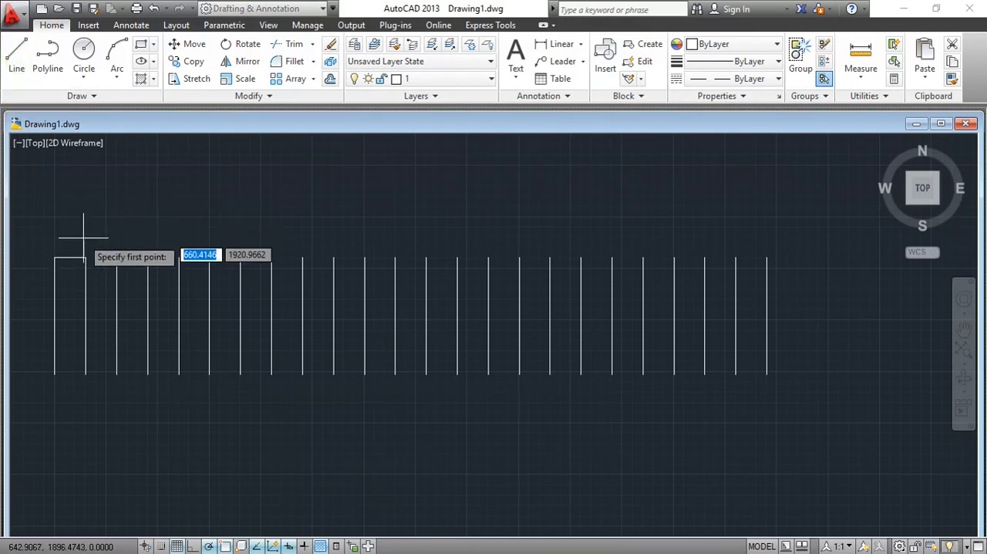
{"action": "left_click", "coordinate": [69, 260]}
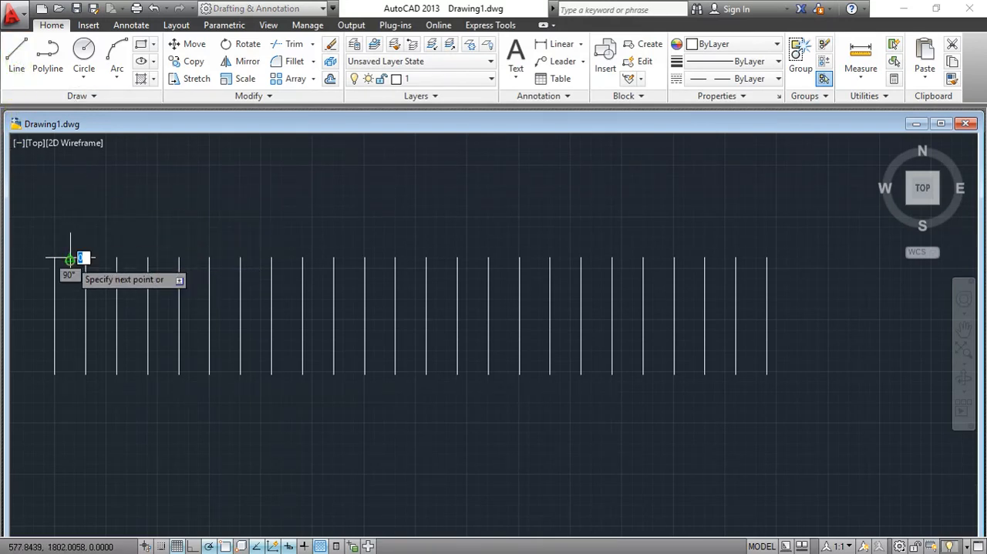
{"action": "left_click", "coordinate": [70, 375]}
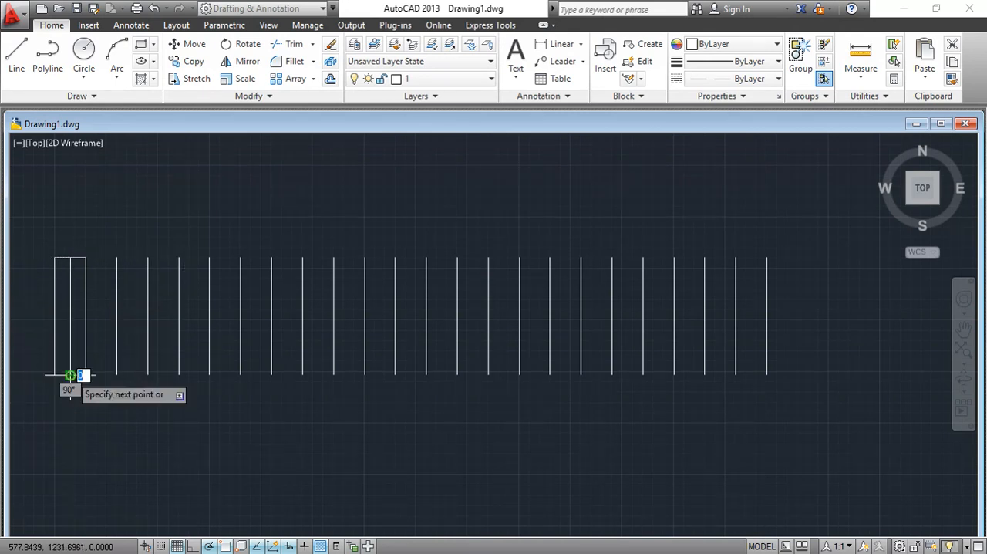
{"action": "right_click", "coordinate": [120, 424]}
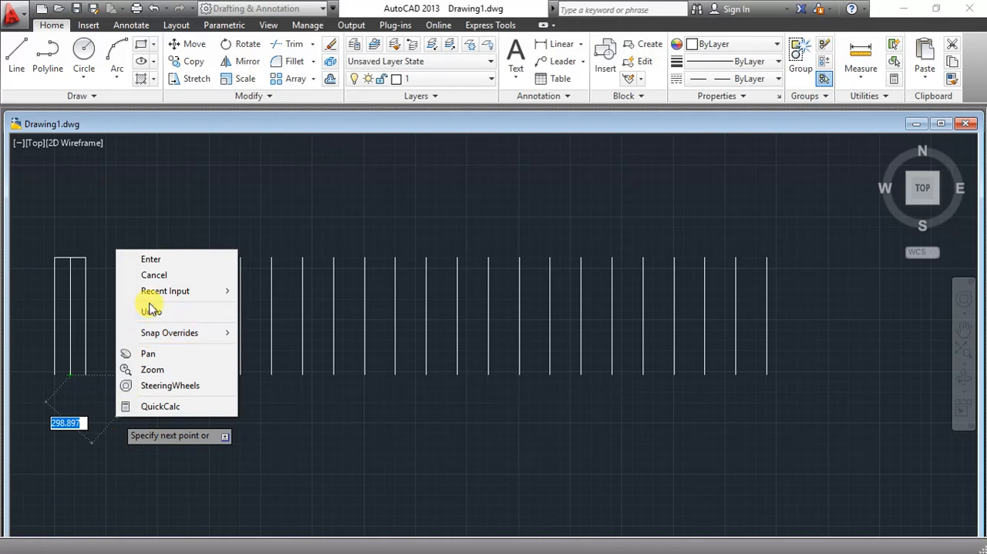
{"action": "left_click", "coordinate": [157, 277]}
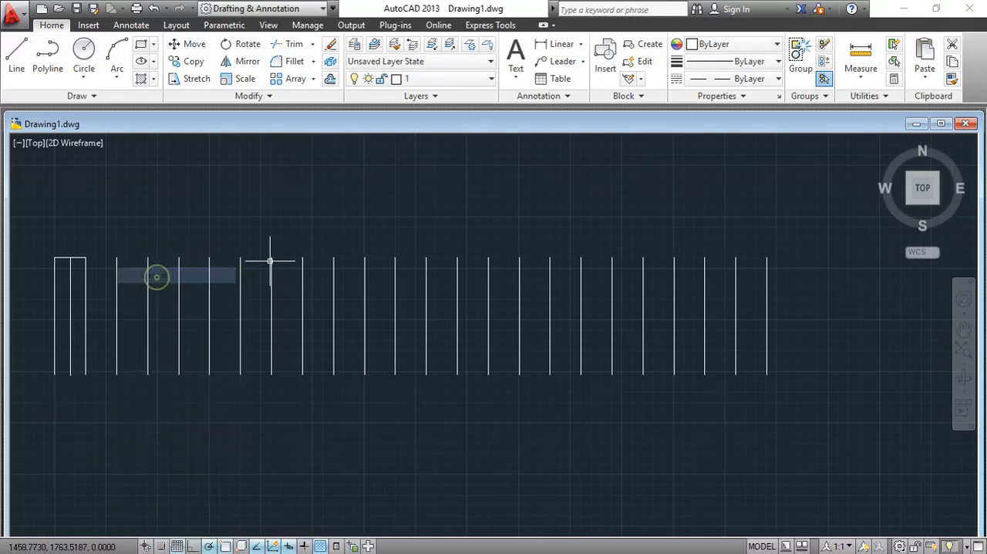
- Load the HIDDENX2 linetype from acadiso.lin for layer 1
{"action": "left_click", "coordinate": [488, 79]}
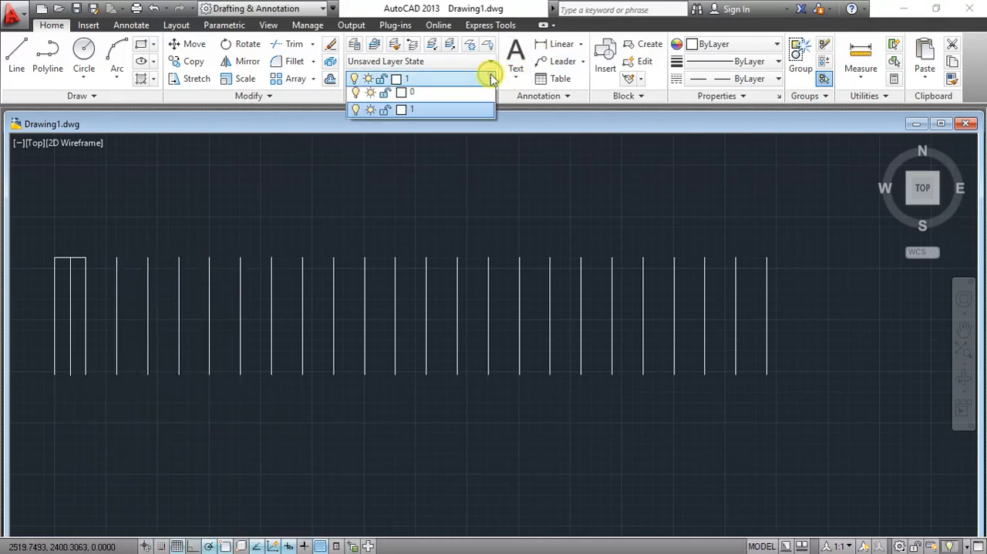
{"action": "left_click", "coordinate": [353, 48]}
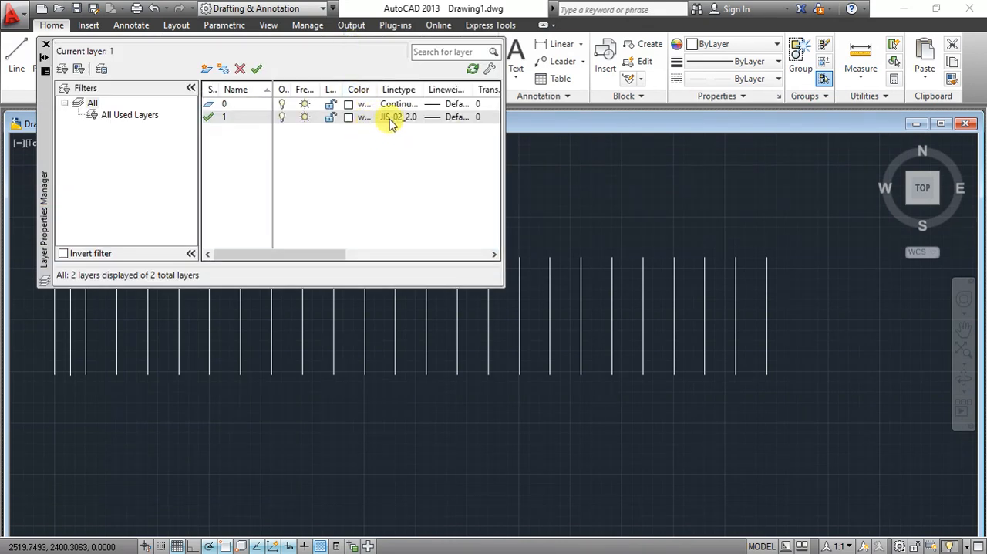
{"action": "left_click", "coordinate": [400, 120]}
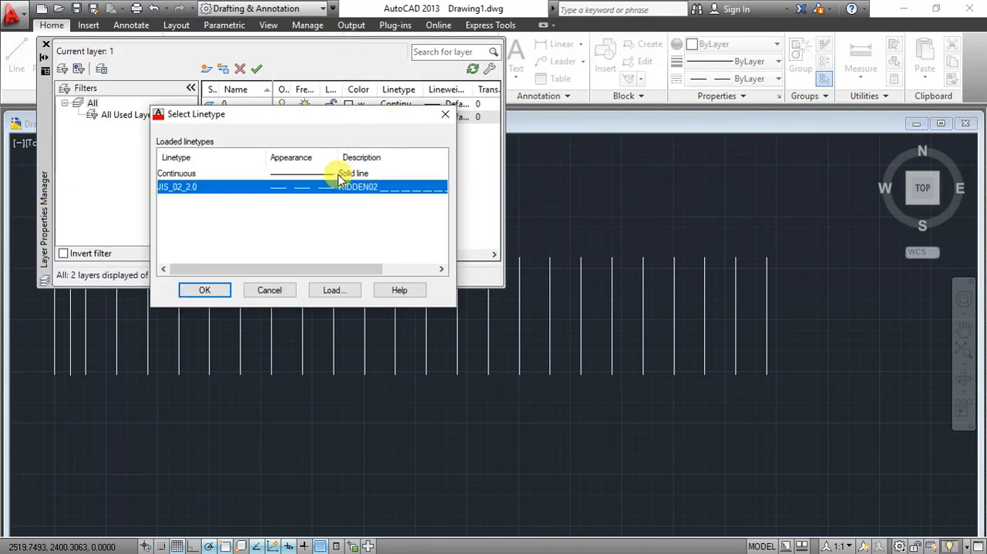
{"action": "left_click", "coordinate": [327, 290]}
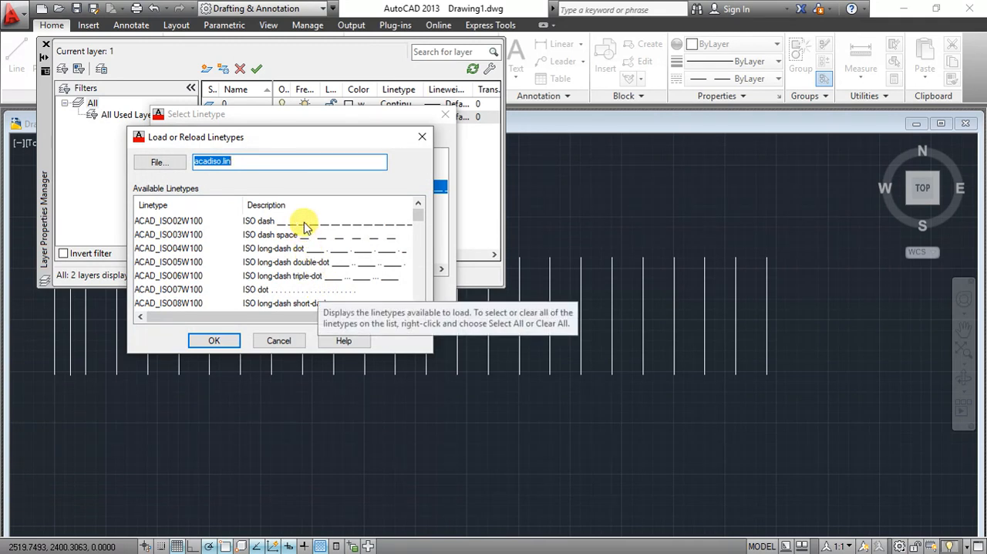
{"action": "scroll", "coordinate": [312, 262], "scroll_direction": "down", "scroll_amount": 11}
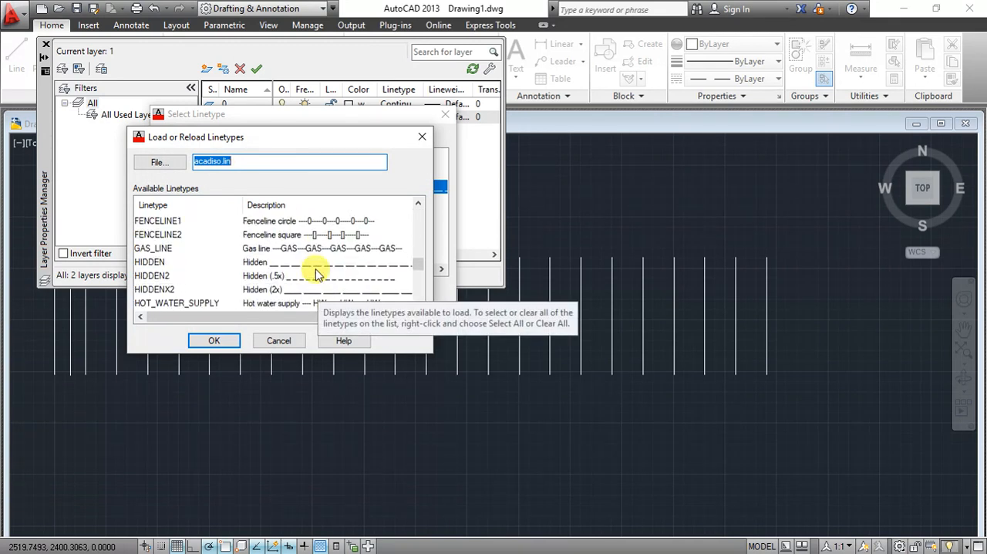
{"action": "scroll", "coordinate": [316, 271], "scroll_direction": "down", "scroll_amount": 1}
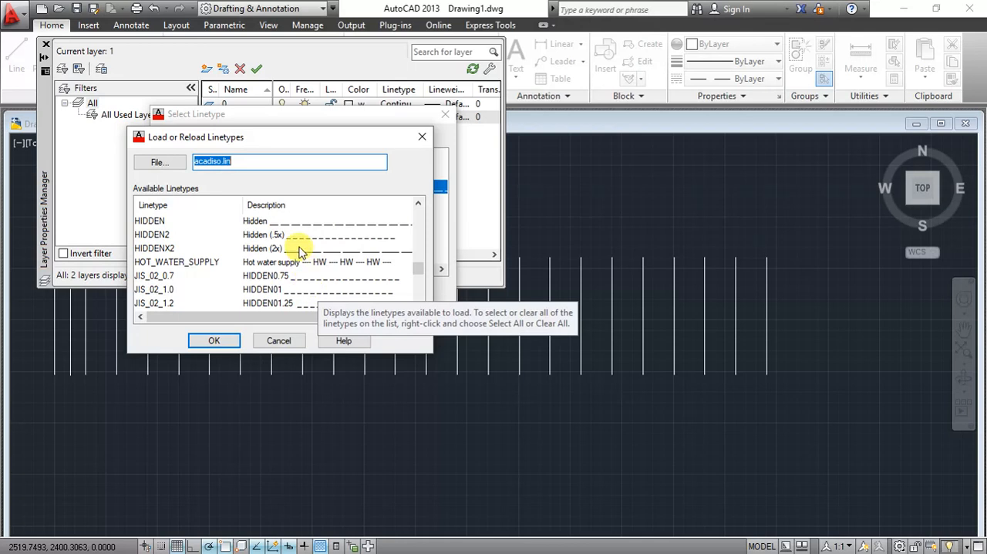
{"action": "left_click", "coordinate": [296, 249]}
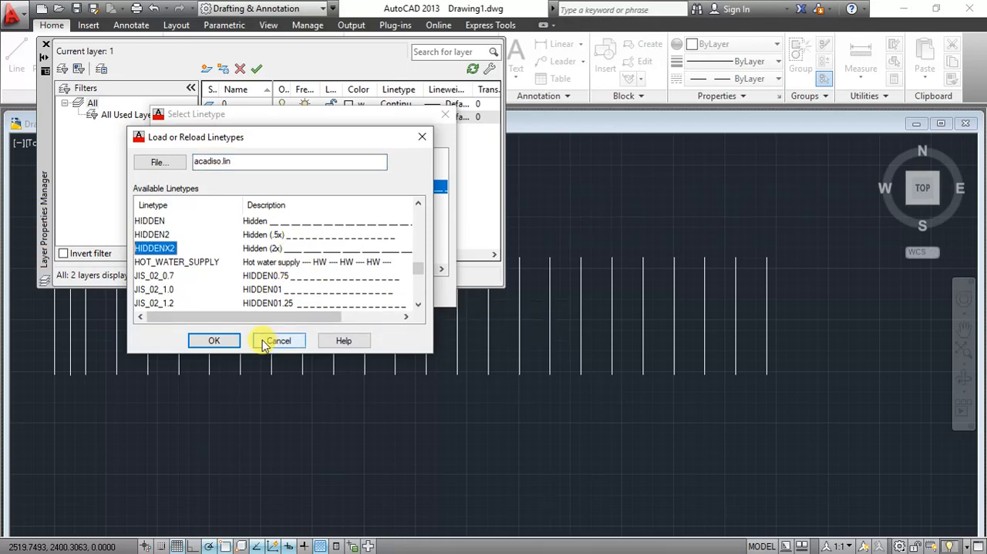
{"action": "left_click", "coordinate": [214, 340]}
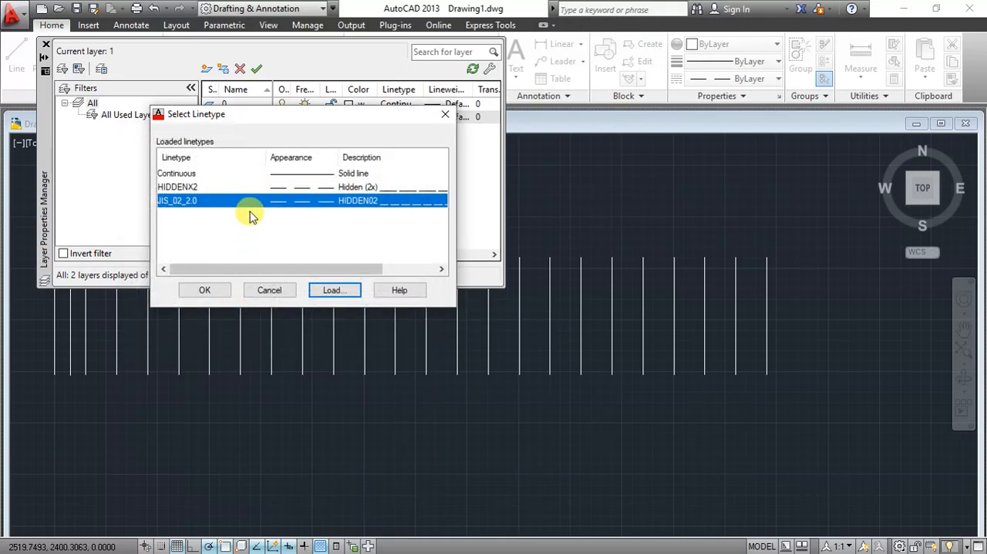
- Assign the HIDDENX2 linetype to layer 1 and close the layer properties
{"action": "left_click", "coordinate": [248, 187]}
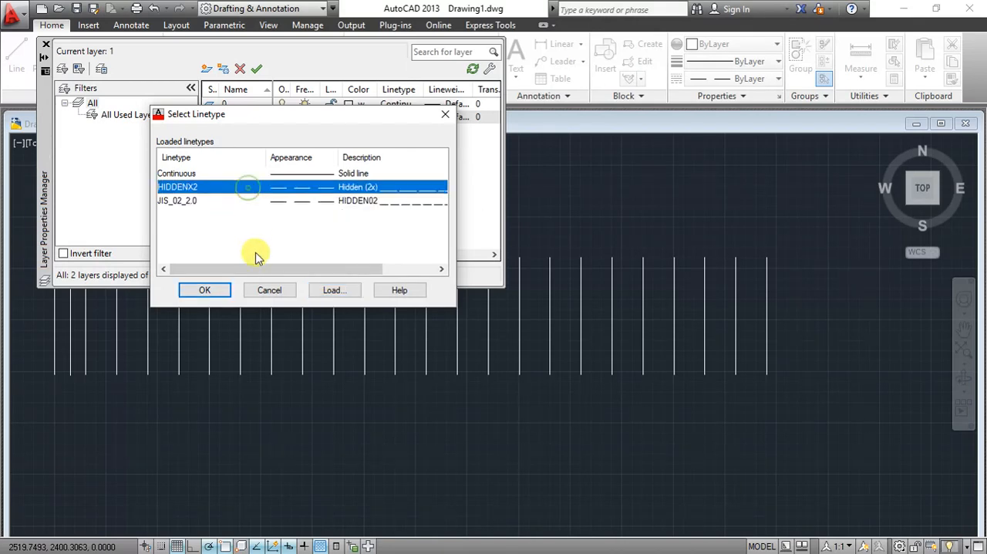
{"action": "left_click", "coordinate": [223, 295]}
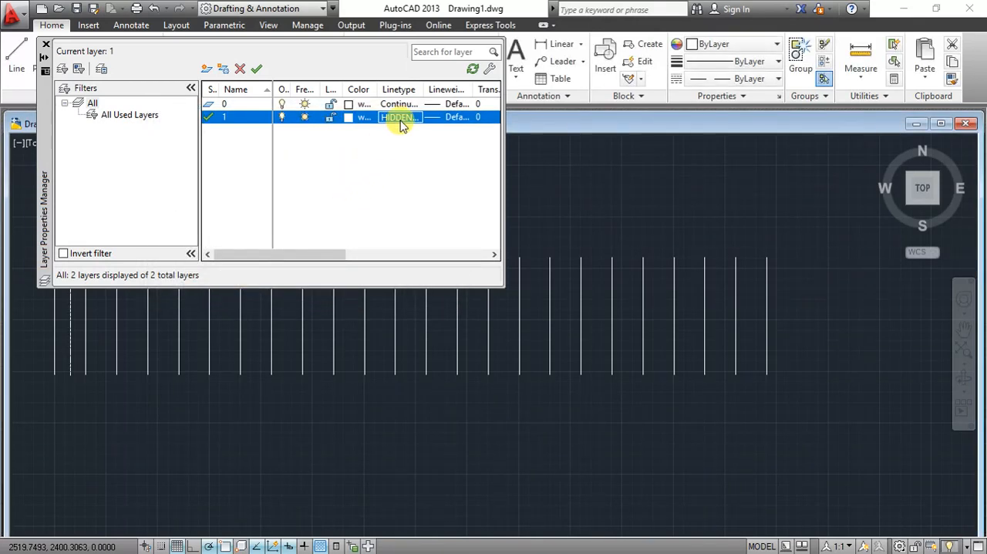
{"action": "left_click", "coordinate": [43, 47]}
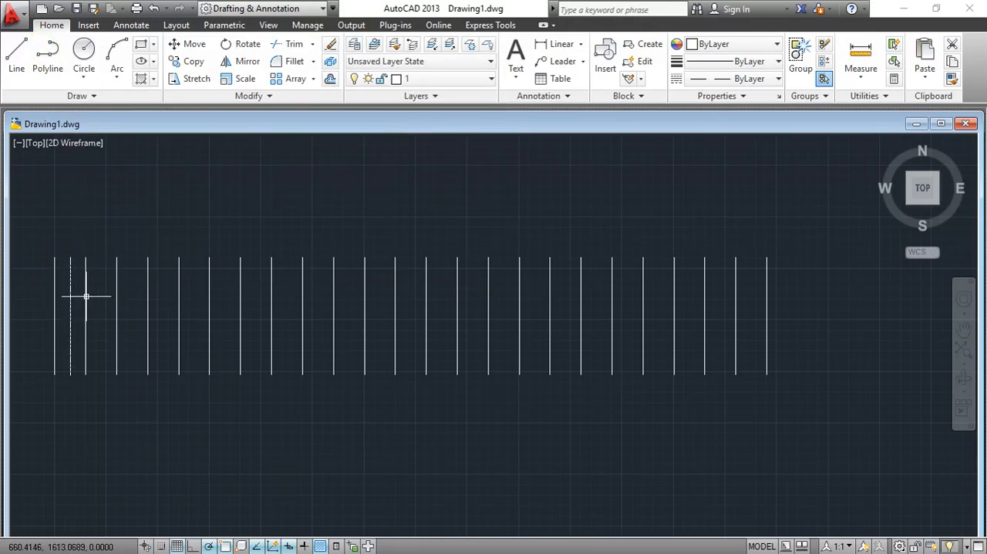
- Array the dashed vertical line rectangularly with 24 columns spaced 150 apart and 1 row
{"action": "left_click", "coordinate": [276, 79]}
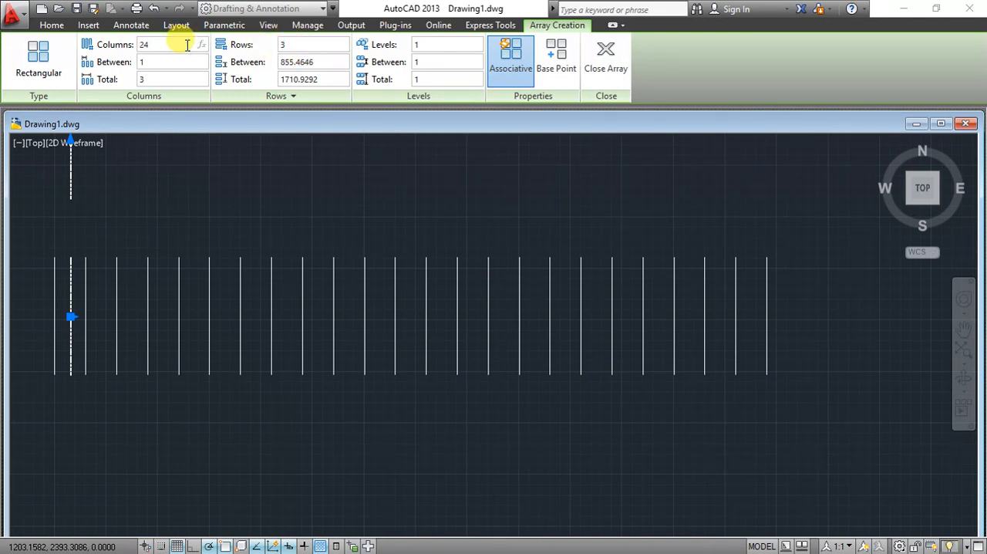
{"action": "key", "text": "Return"}
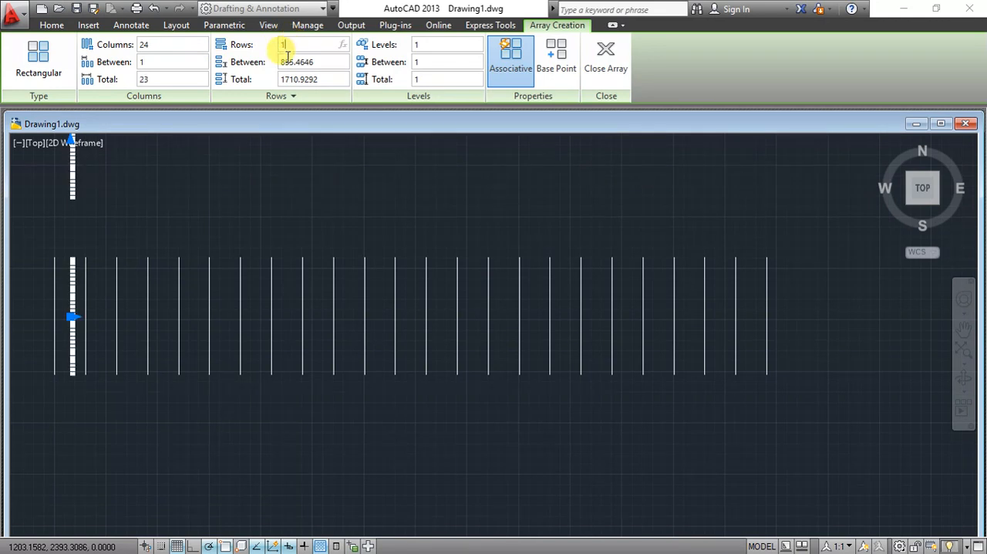
{"action": "left_click", "coordinate": [202, 62]}
{"action": "type", "text": "150"}
{"action": "key", "text": "Return"}
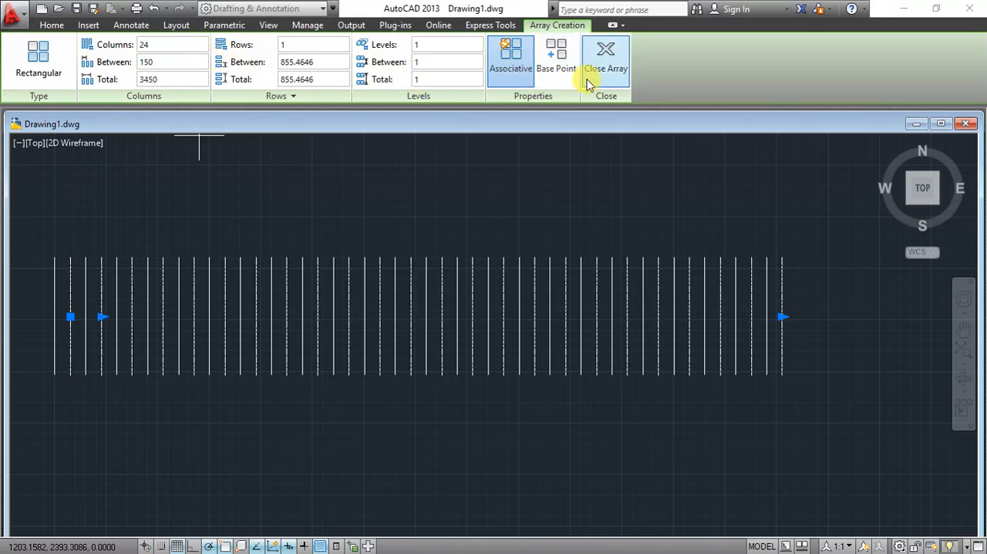
{"action": "left_click", "coordinate": [589, 77]}
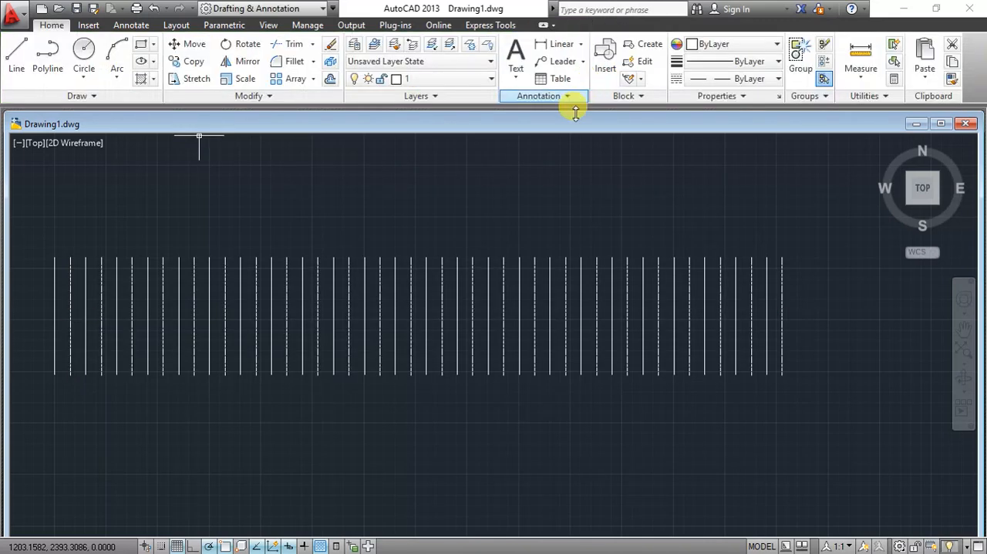
- Place the single-line text "1" beside the upper part of the first solid line, about 43 units high with a 0 rotation angle
{"action": "left_click", "coordinate": [963, 336]}
{"action": "left_click_drag", "start_coordinate": [170, 329], "coordinate": [172, 329]}
{"action": "left_click_drag", "start_coordinate": [283, 334], "coordinate": [331, 325]}
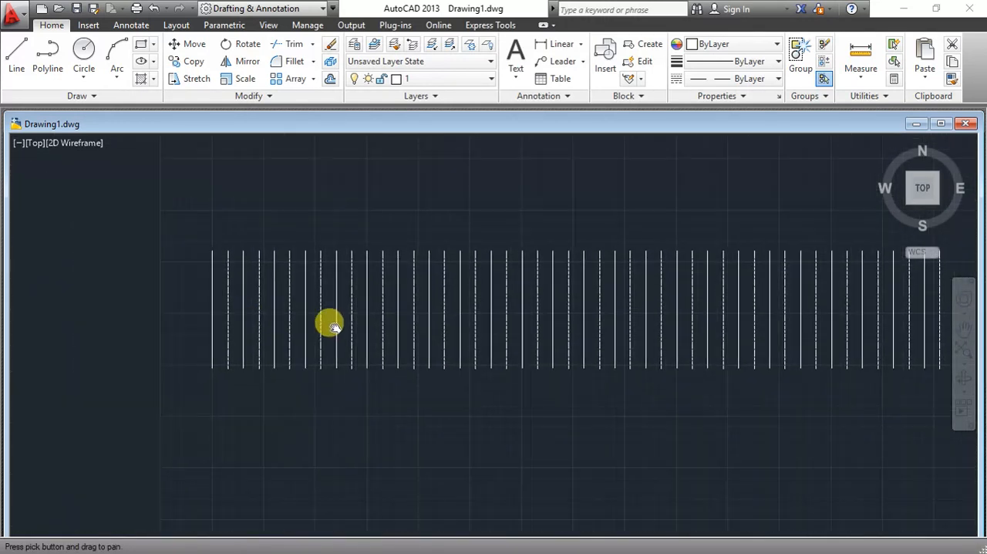
{"action": "scroll", "coordinate": [308, 316], "scroll_direction": "up", "scroll_amount": 2}
{"action": "middle_click_drag", "start_coordinate": [162, 251], "coordinate": [277, 292]}
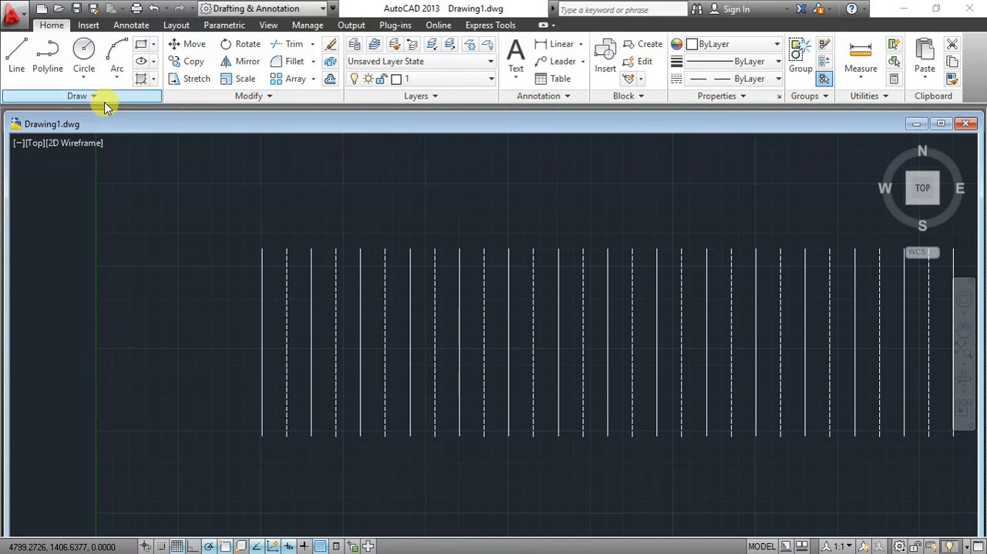
{"action": "left_click", "coordinate": [120, 25]}
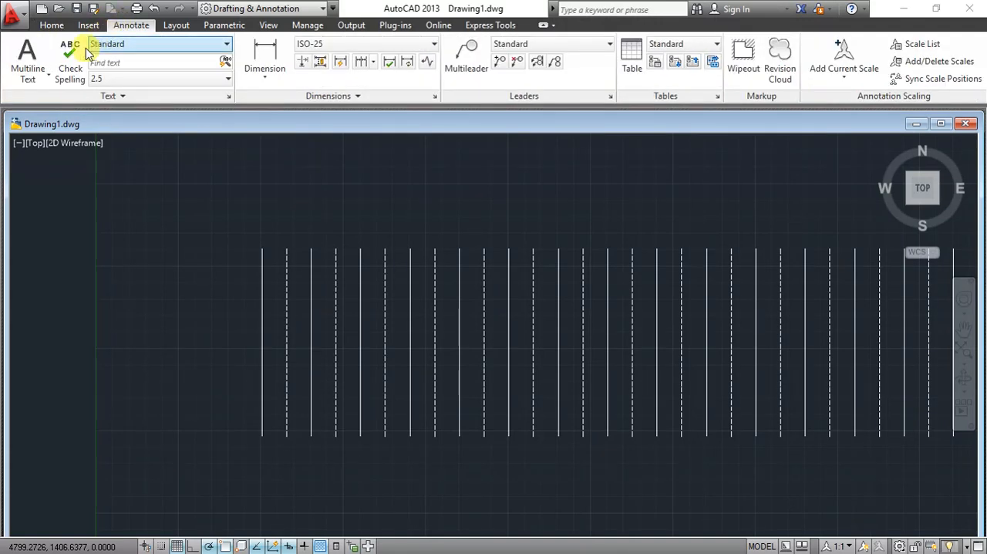
{"action": "left_click", "coordinate": [46, 79]}
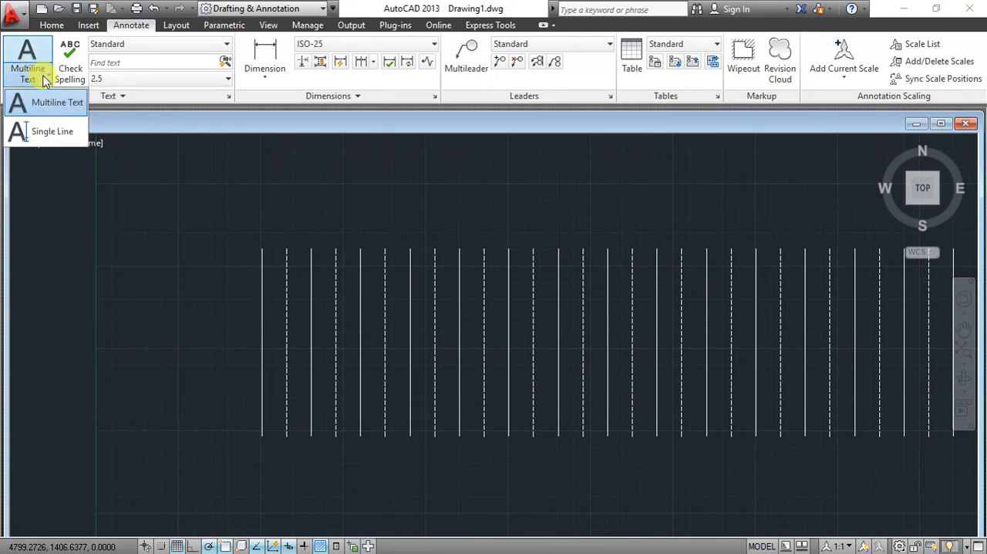
{"action": "left_click", "coordinate": [52, 139]}
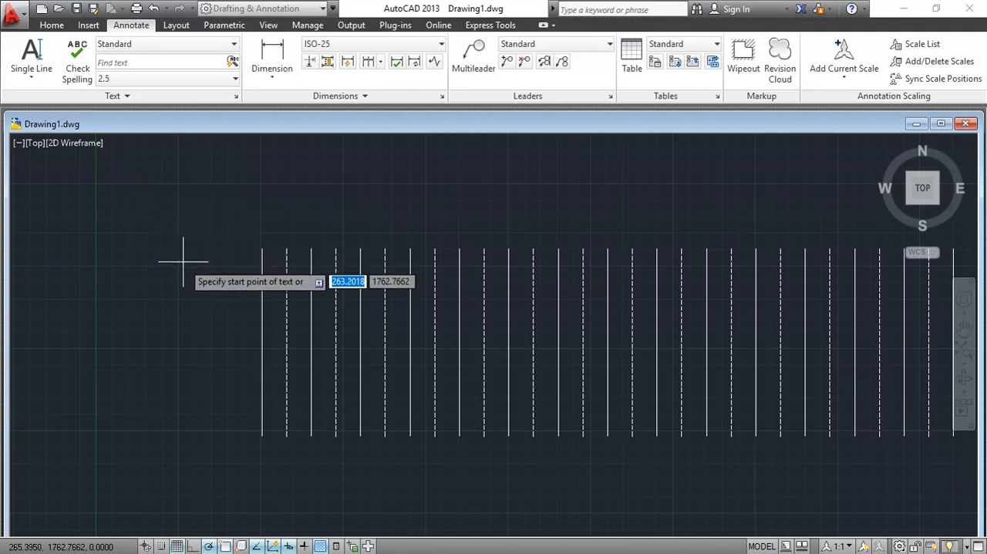
{"action": "scroll", "coordinate": [251, 338], "scroll_direction": "up", "scroll_amount": 2}
{"action": "scroll", "coordinate": [262, 307], "scroll_direction": "up", "scroll_amount": 2}
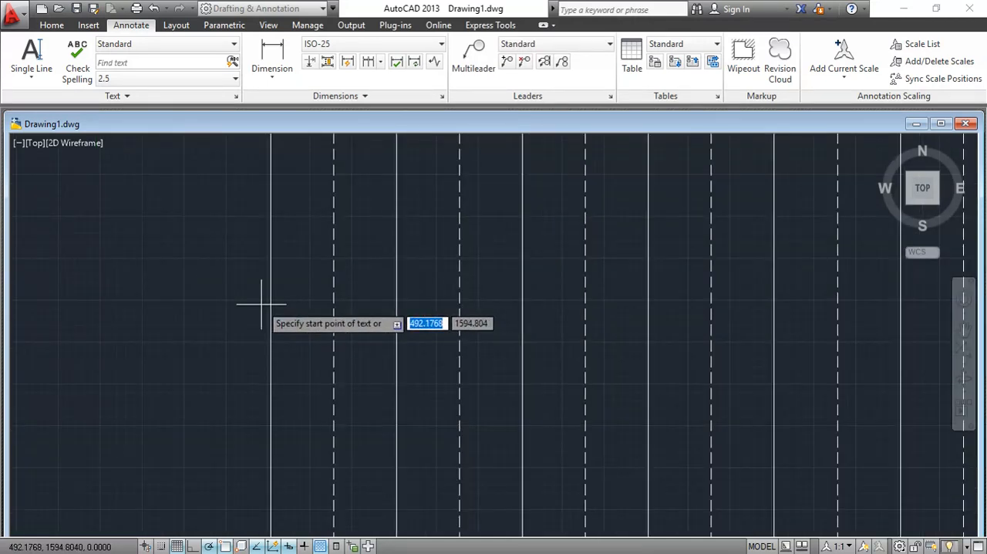
{"action": "left_click", "coordinate": [253, 208]}
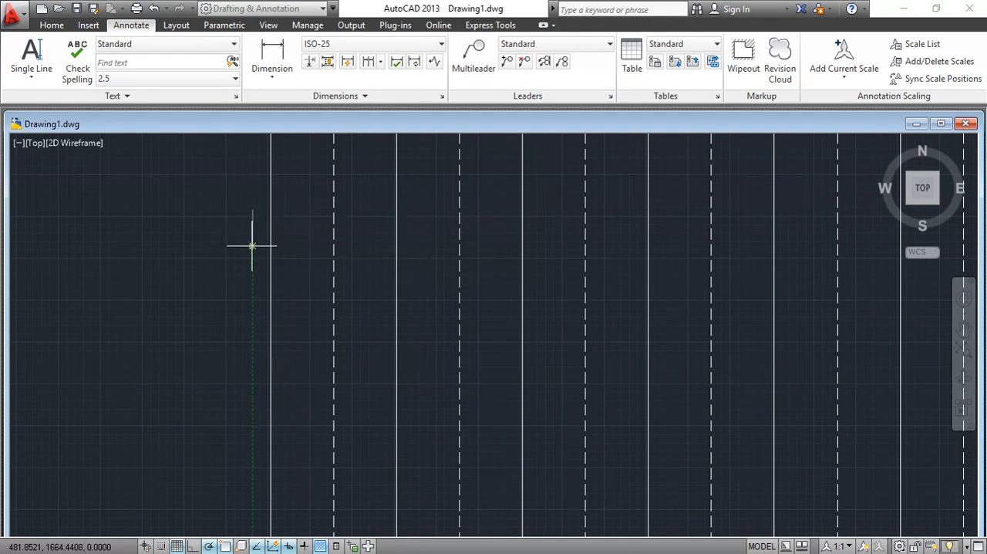
{"action": "left_click", "coordinate": [252, 246]}
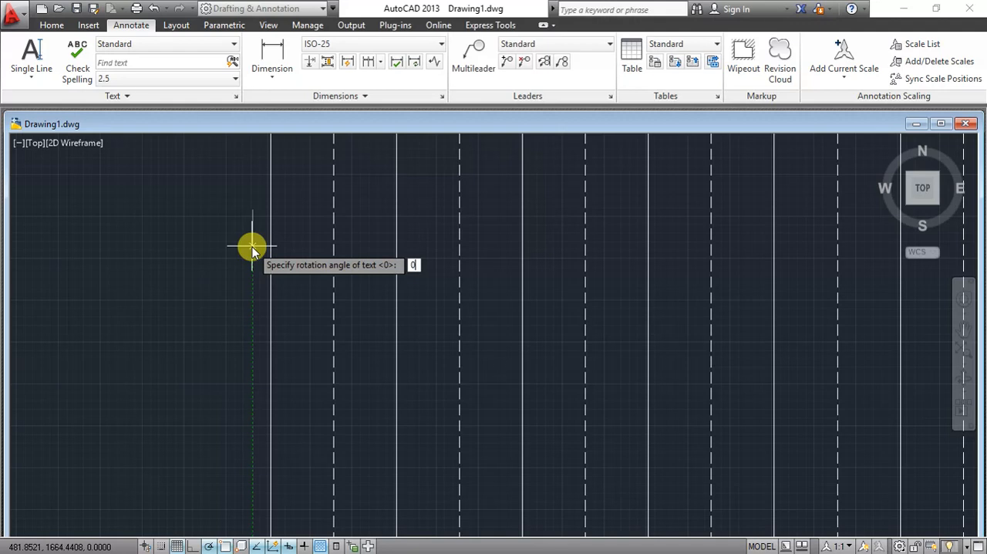
{"action": "key", "text": "Return"}
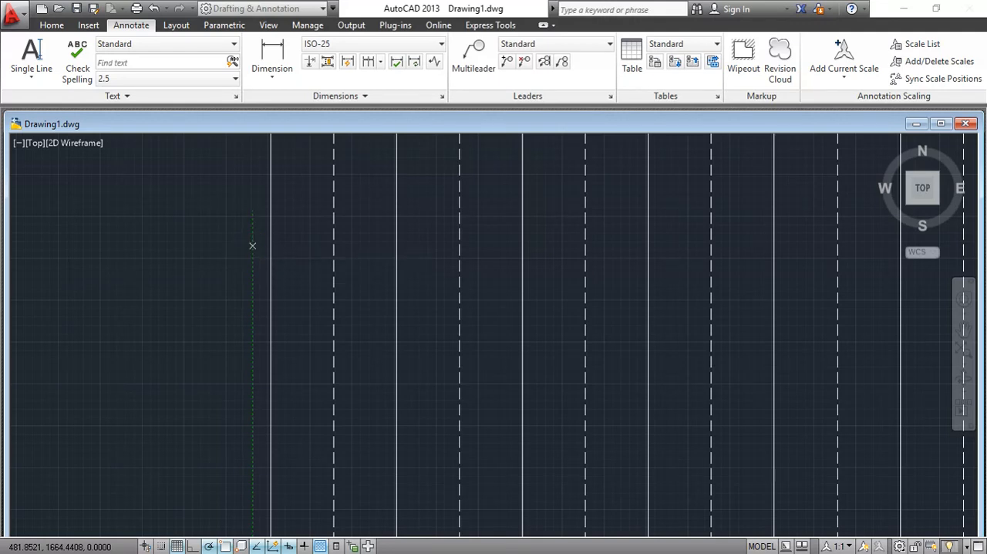
{"action": "type", "text": "1"}
{"action": "left_click", "coordinate": [133, 212]}
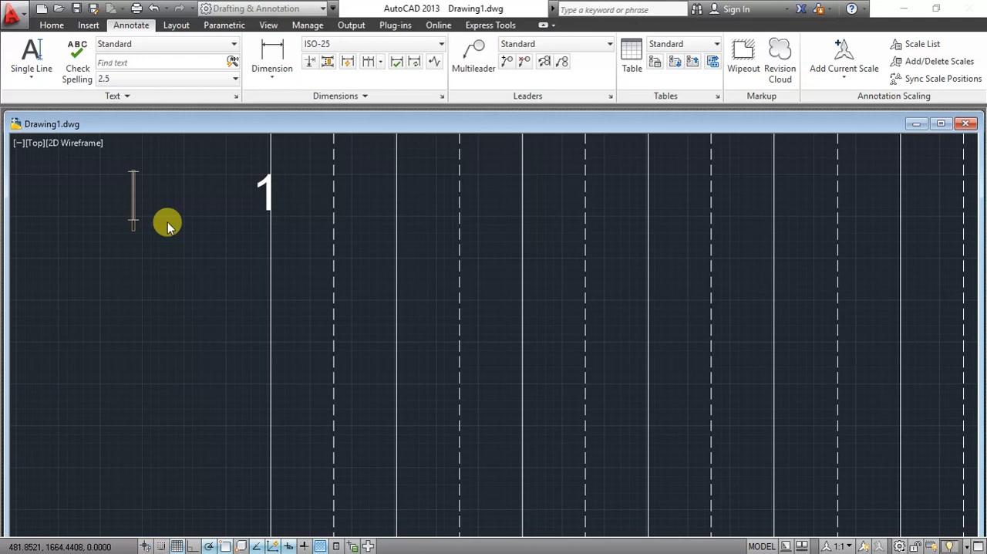
{"action": "right_click", "coordinate": [169, 223]}
{"action": "left_click", "coordinate": [162, 263]}
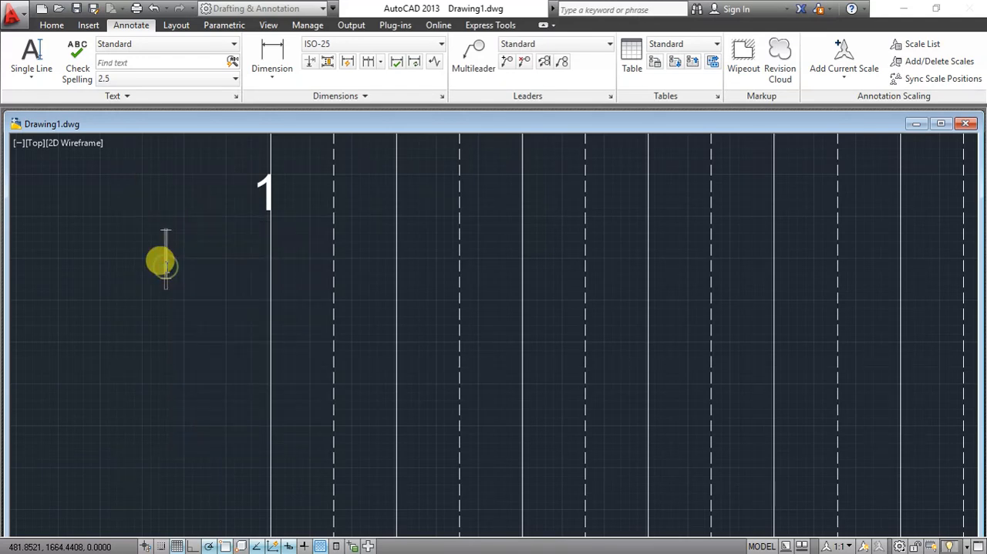
{"action": "key", "text": "Escape"}
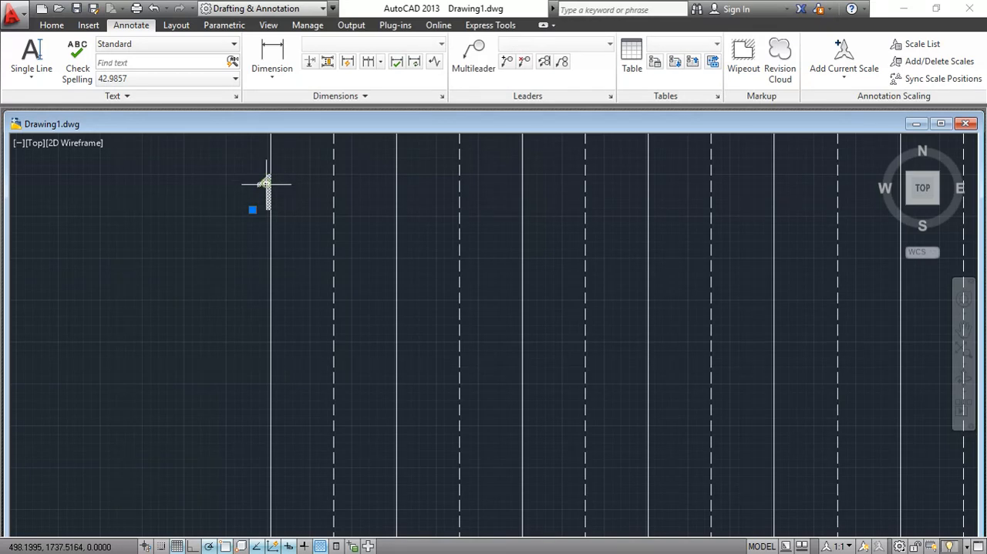
- Move the text 1 so it sits just left of the first solid line, slightly below the line's upper end
{"action": "left_click", "coordinate": [248, 223]}
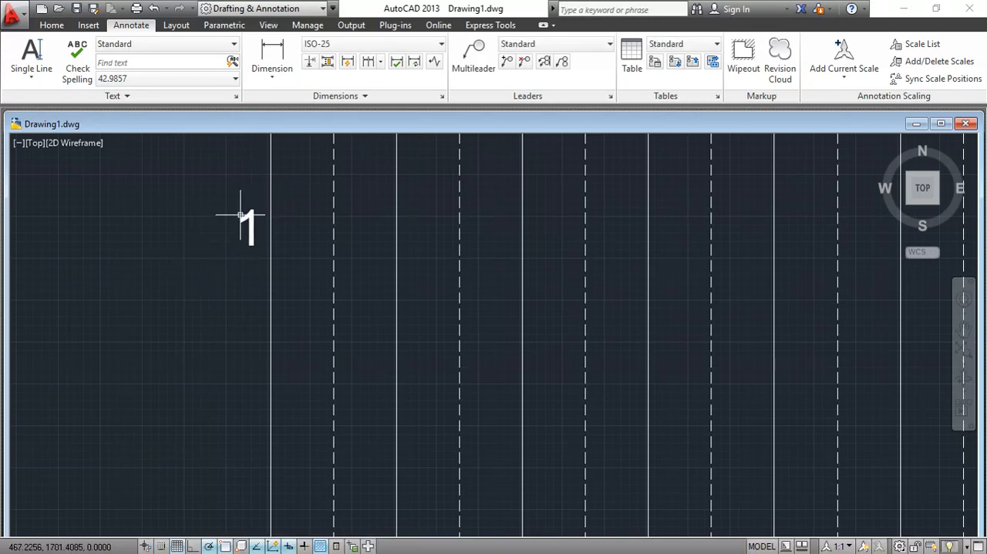
{"action": "scroll", "coordinate": [694, 304], "scroll_direction": "down", "scroll_amount": 3}
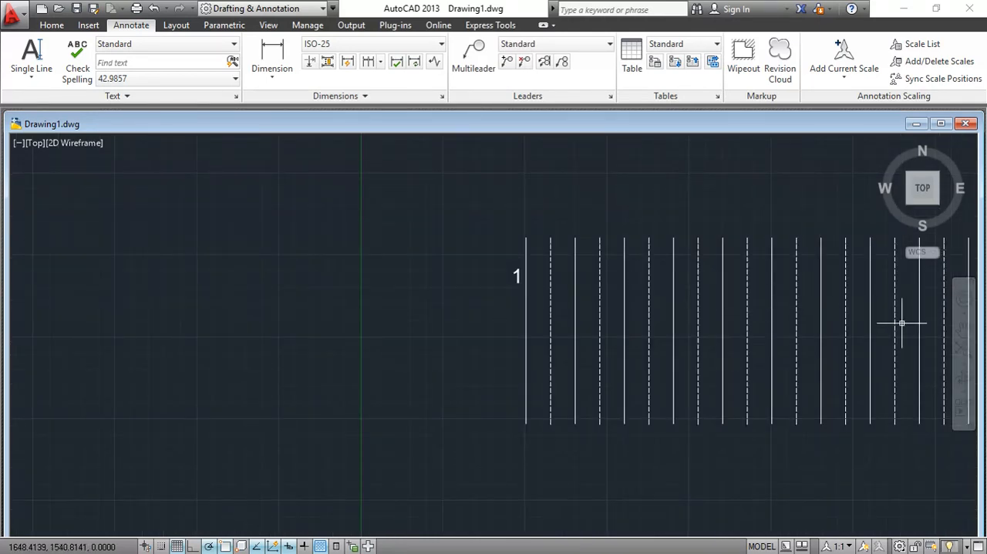
{"action": "left_click", "coordinate": [963, 327]}
{"action": "mouse_move", "coordinate": [658, 259]}
{"action": "left_mouse_down"}
{"action": "mouse_move", "coordinate": [267, 228]}
{"action": "mouse_move", "coordinate": [187, 272]}
{"action": "mouse_move", "coordinate": [192, 255]}
{"action": "left_mouse_up"}
{"action": "scroll", "coordinate": [194, 255], "scroll_direction": "down", "scroll_amount": 2}
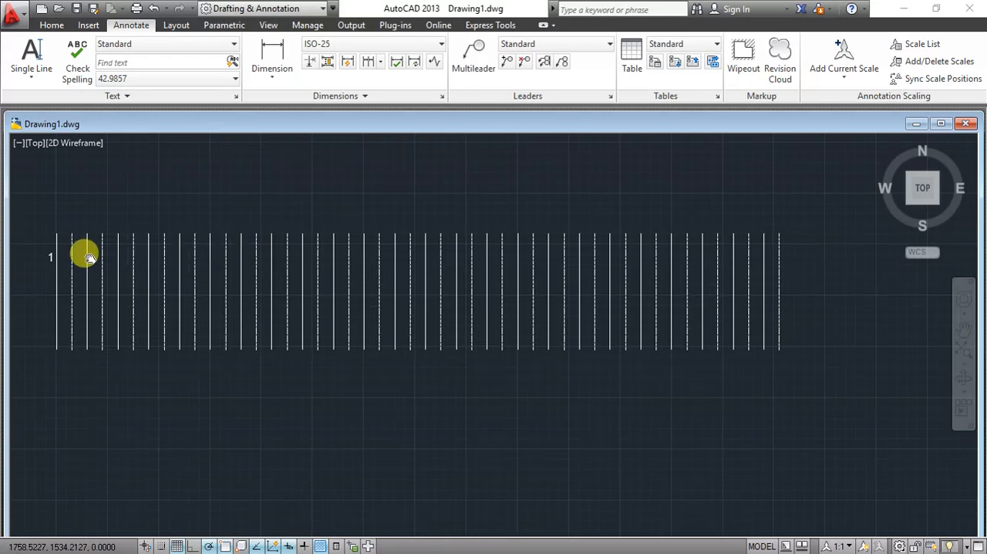
{"action": "scroll", "coordinate": [132, 246], "scroll_direction": "up", "scroll_amount": 4}
{"action": "left_click_drag", "start_coordinate": [169, 254], "coordinate": [398, 280]}
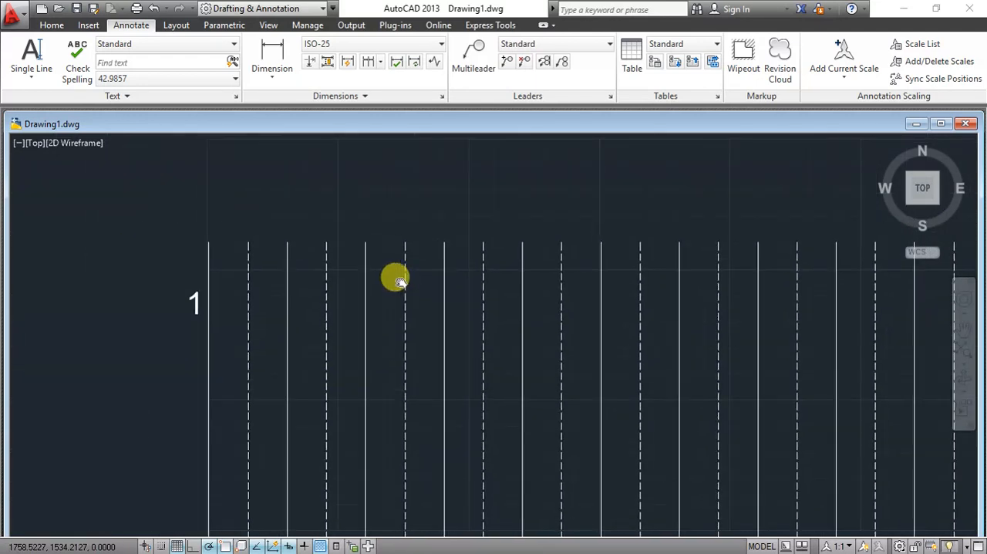
{"action": "right_click", "coordinate": [198, 291]}
{"action": "left_click", "coordinate": [213, 296]}
{"action": "left_click", "coordinate": [199, 306]}
{"action": "left_click_drag", "start_coordinate": [197, 306], "coordinate": [198, 311]}
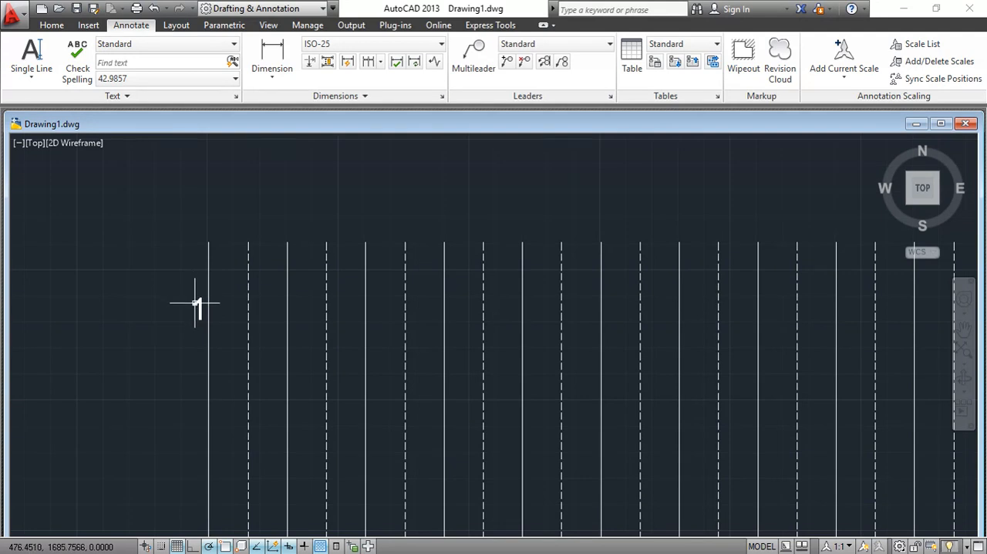
- Array the text 1 rectangularly with 48 columns spaced 75 apart and 1 row
{"action": "left_click", "coordinate": [199, 309]}
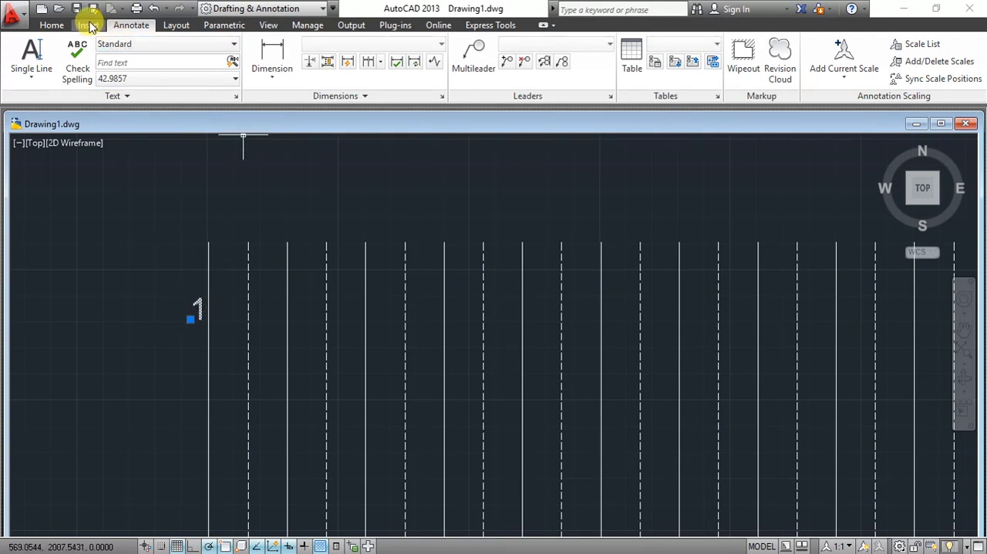
{"action": "left_click", "coordinate": [40, 26]}
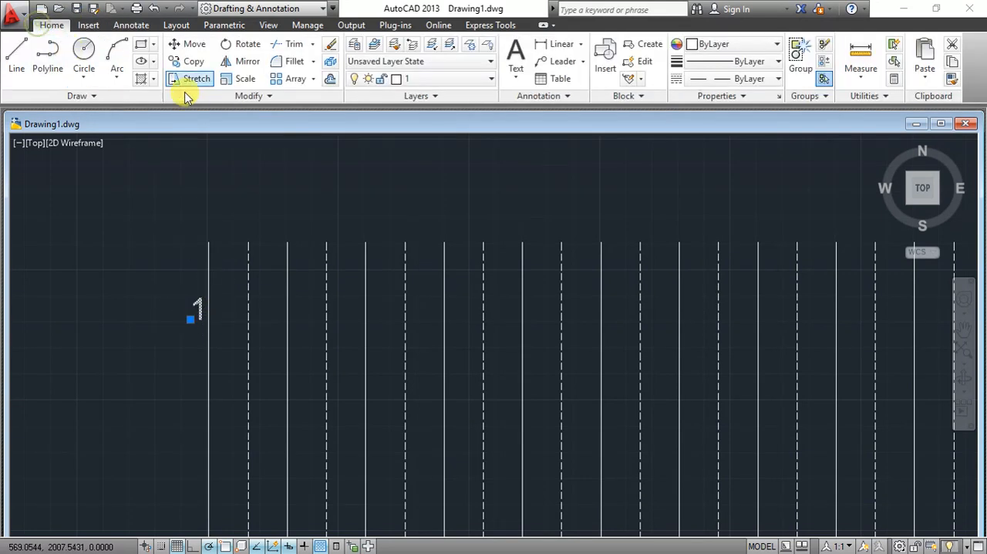
{"action": "left_click", "coordinate": [293, 77]}
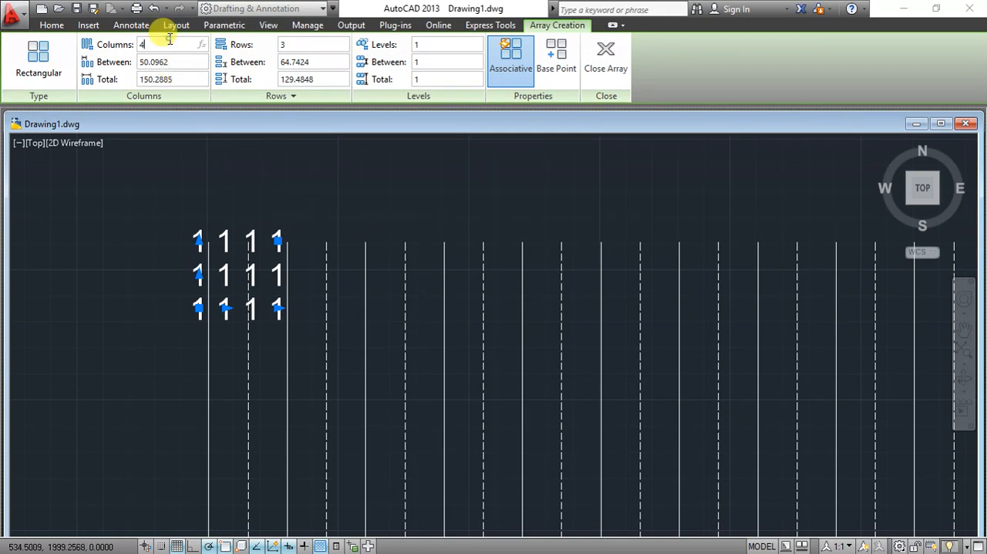
{"action": "type", "text": "48"}
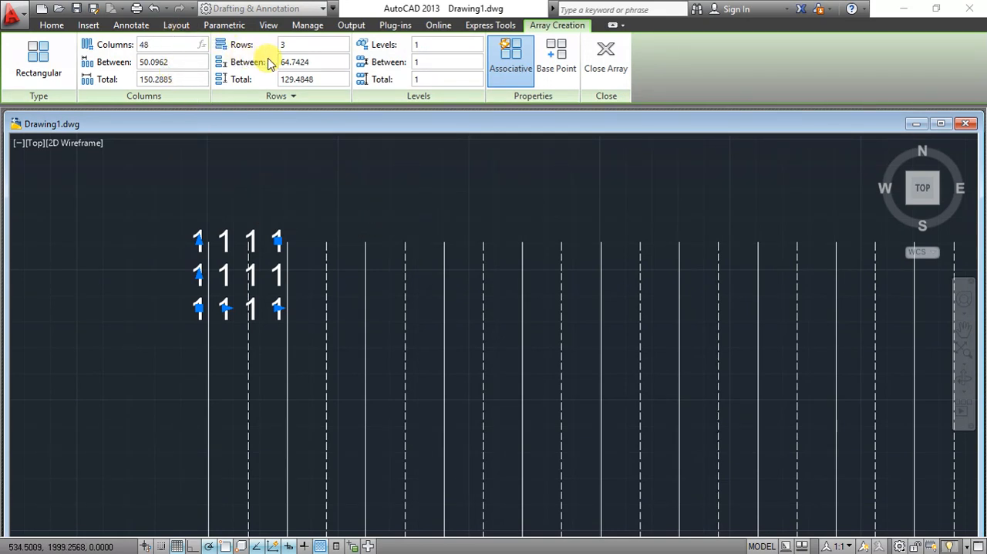
{"action": "left_click", "coordinate": [299, 45]}
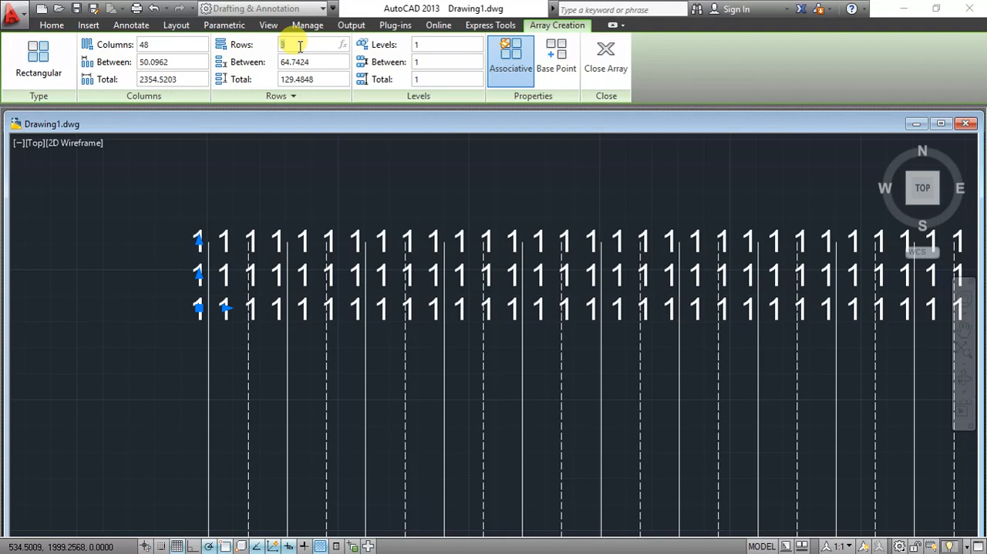
{"action": "left_click", "coordinate": [174, 60]}
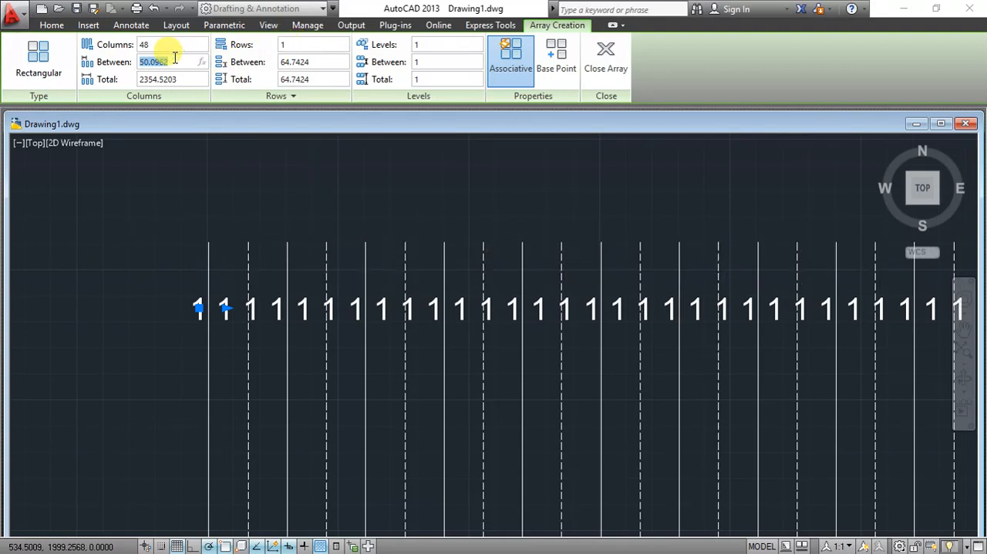
{"action": "type", "text": "75"}
{"action": "key", "text": "Return"}
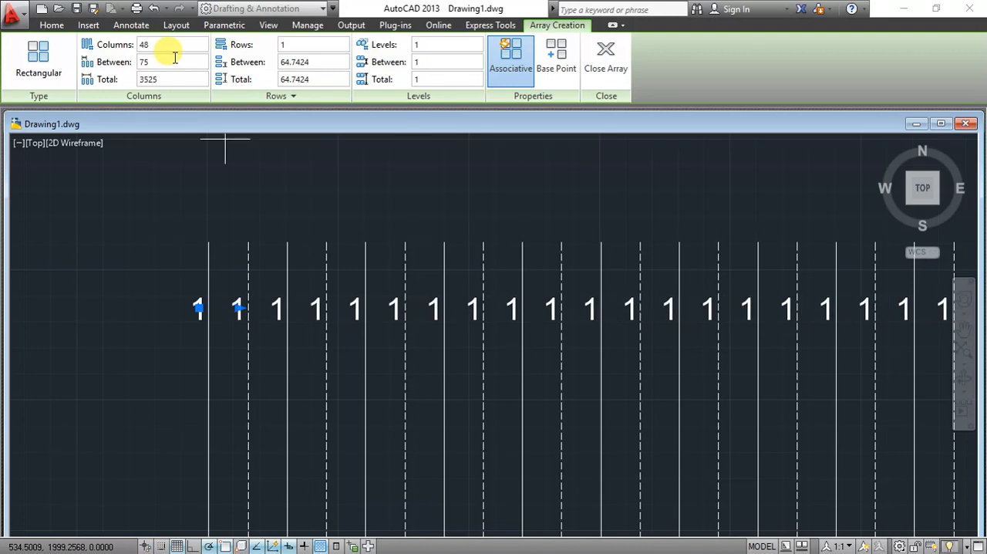
{"action": "left_click", "coordinate": [606, 58]}
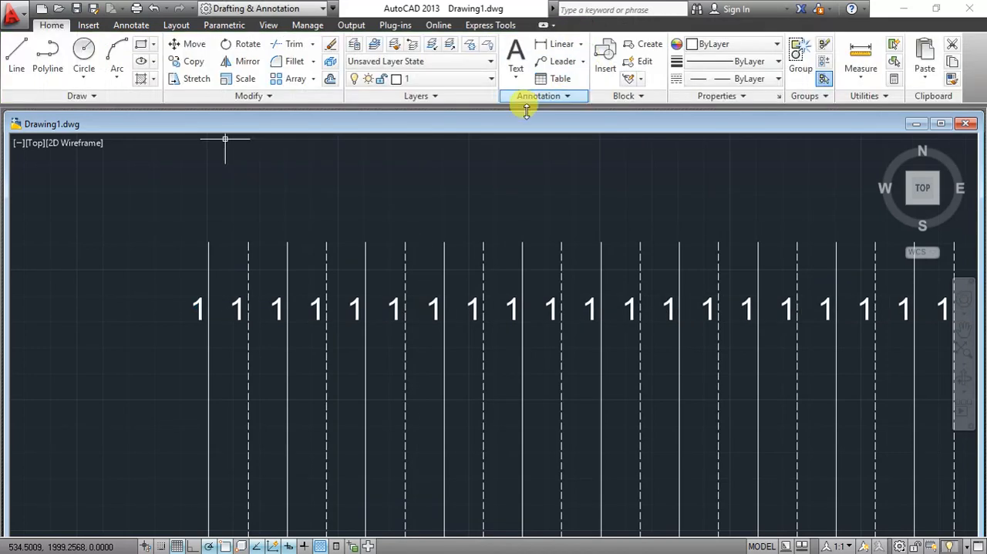
- Explode the array of number texts into individual text objects
{"action": "left_click", "coordinate": [330, 63]}
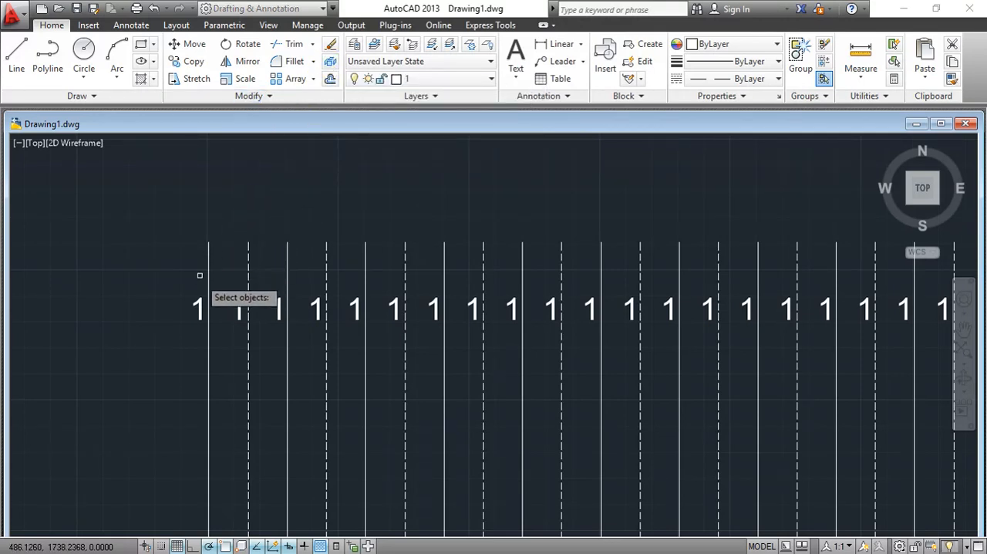
{"action": "left_click", "coordinate": [199, 306]}
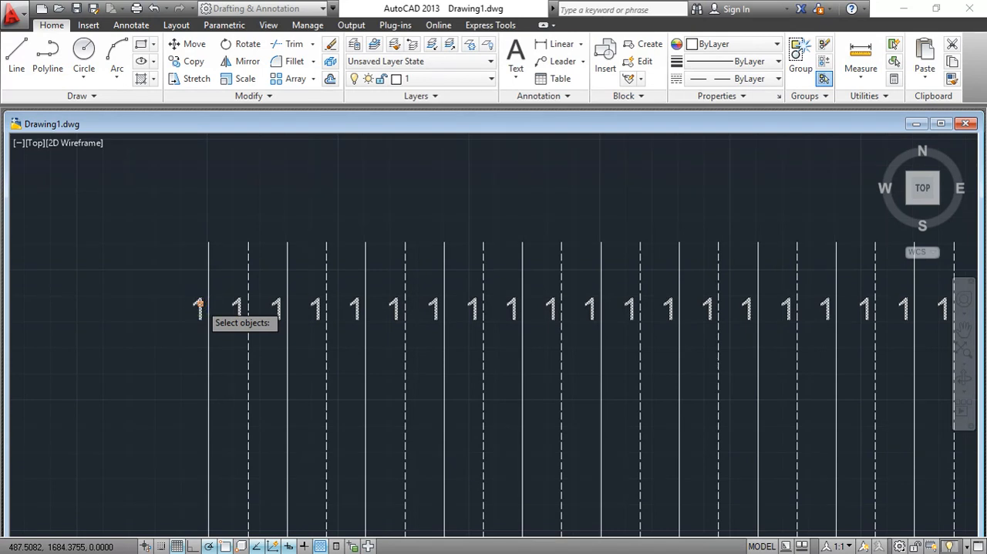
{"action": "key", "text": "Return"}
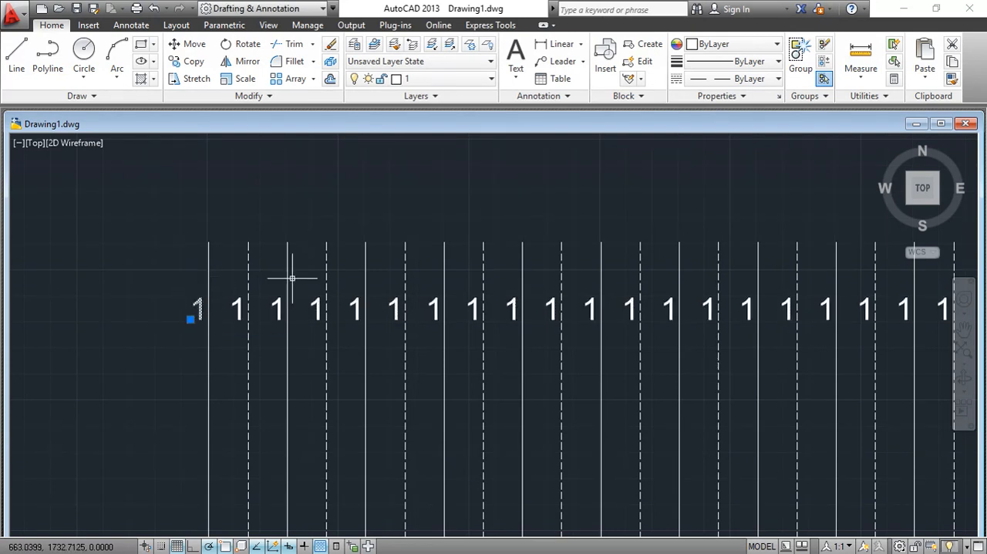
- Renumber all the 1 texts with TCOUNT, sorted by Select-order, starting at 1 with increment 1 and overwriting the existing text
{"action": "left_click", "coordinate": [963, 329]}
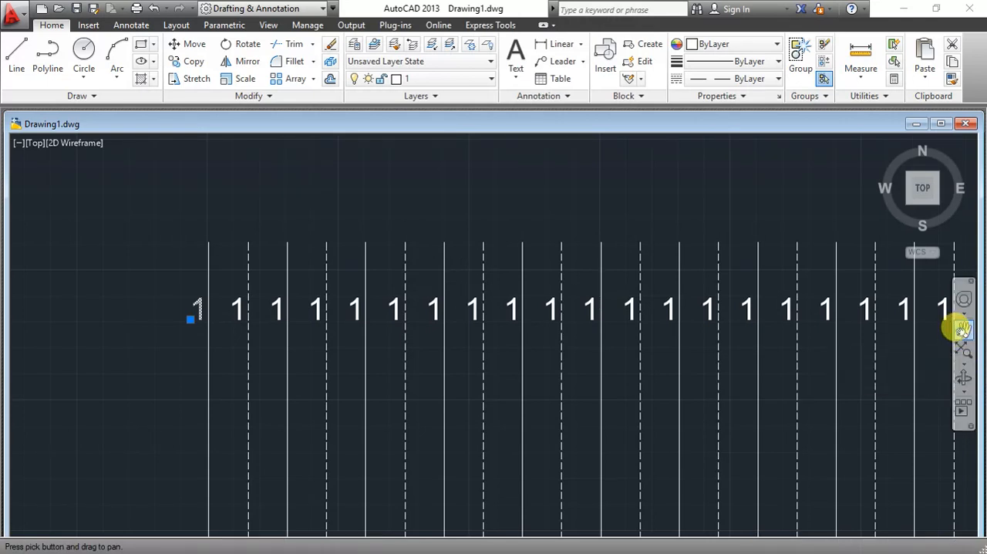
{"action": "scroll", "coordinate": [640, 305], "scroll_direction": "down", "scroll_amount": 2}
{"action": "mouse_move", "coordinate": [697, 312]}
{"action": "left_mouse_down"}
{"action": "mouse_move", "coordinate": [429, 287]}
{"action": "mouse_move", "coordinate": [354, 297]}
{"action": "left_mouse_up"}
{"action": "scroll", "coordinate": [364, 299], "scroll_direction": "down", "scroll_amount": 3}
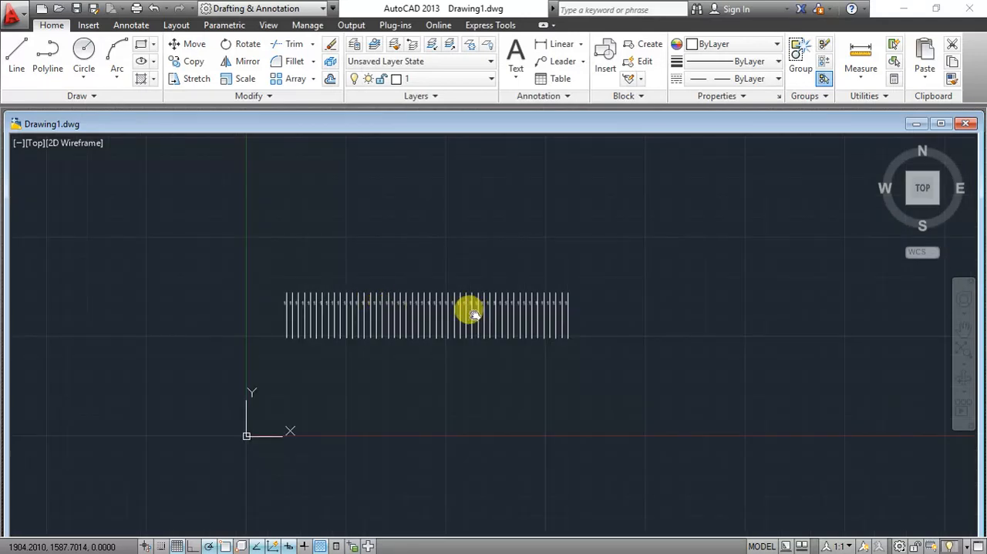
{"action": "scroll", "coordinate": [470, 311], "scroll_direction": "up", "scroll_amount": 2}
{"action": "scroll", "coordinate": [423, 291], "scroll_direction": "up", "scroll_amount": 2}
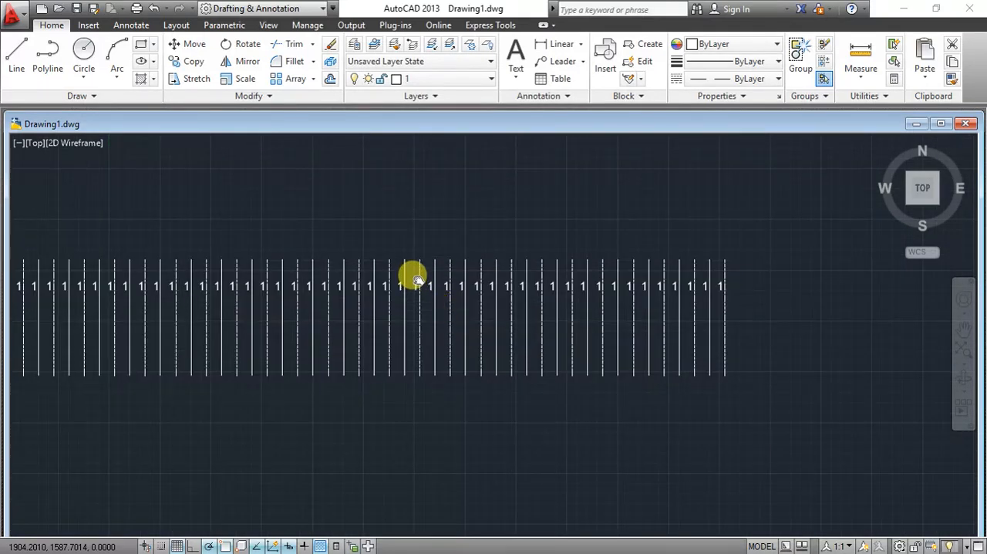
{"action": "left_click_drag", "start_coordinate": [416, 280], "coordinate": [517, 303]}
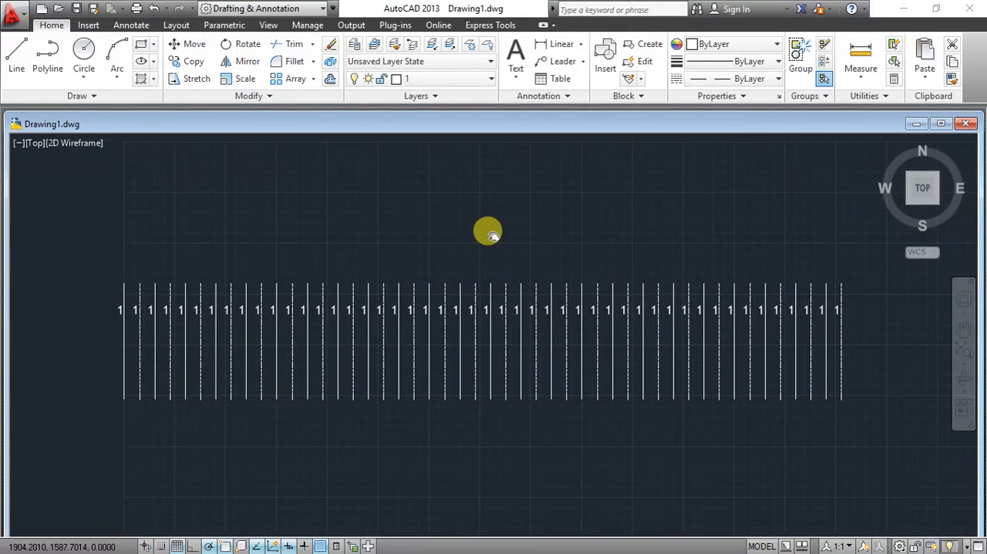
{"action": "right_click", "coordinate": [485, 217]}
{"action": "left_click", "coordinate": [509, 227]}
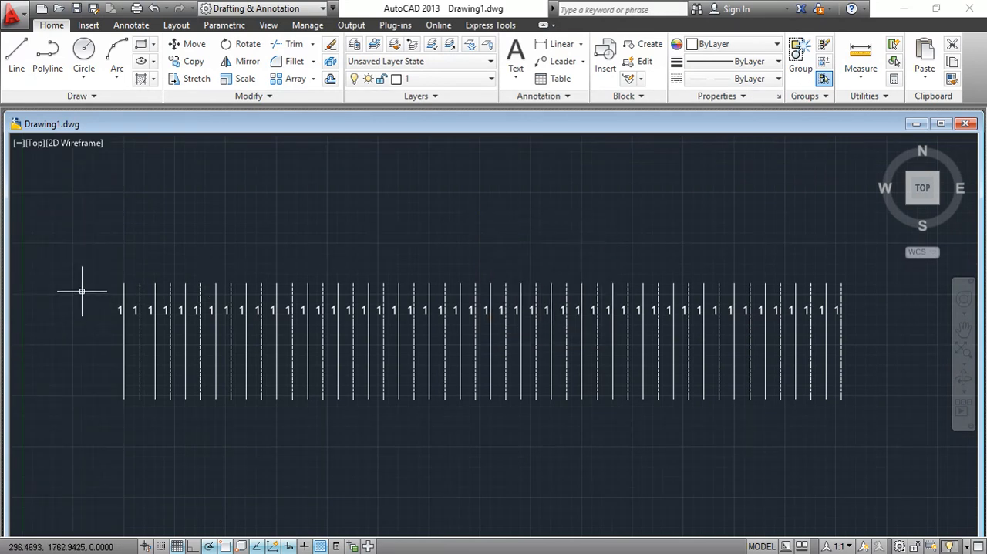
{"action": "left_click", "coordinate": [109, 296]}
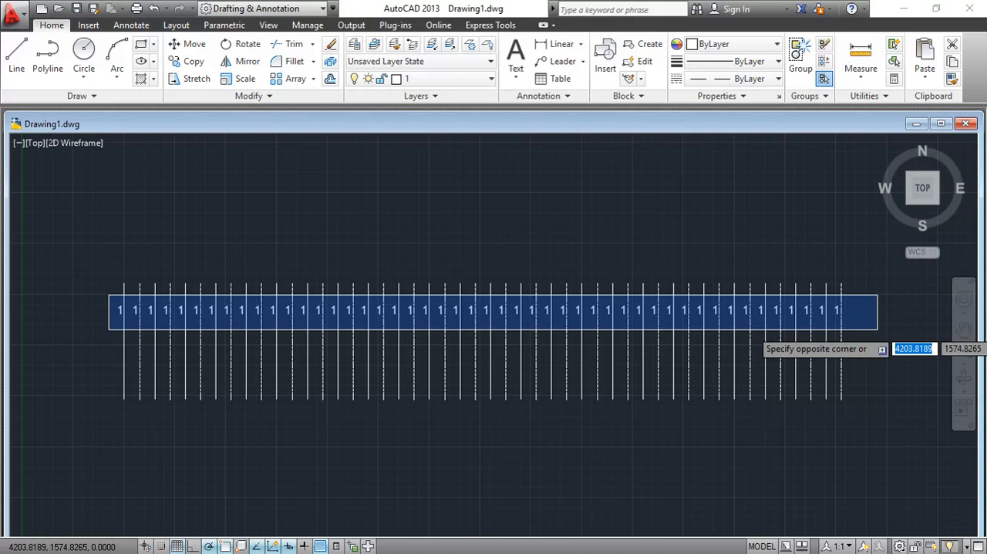
{"action": "left_click", "coordinate": [849, 321]}
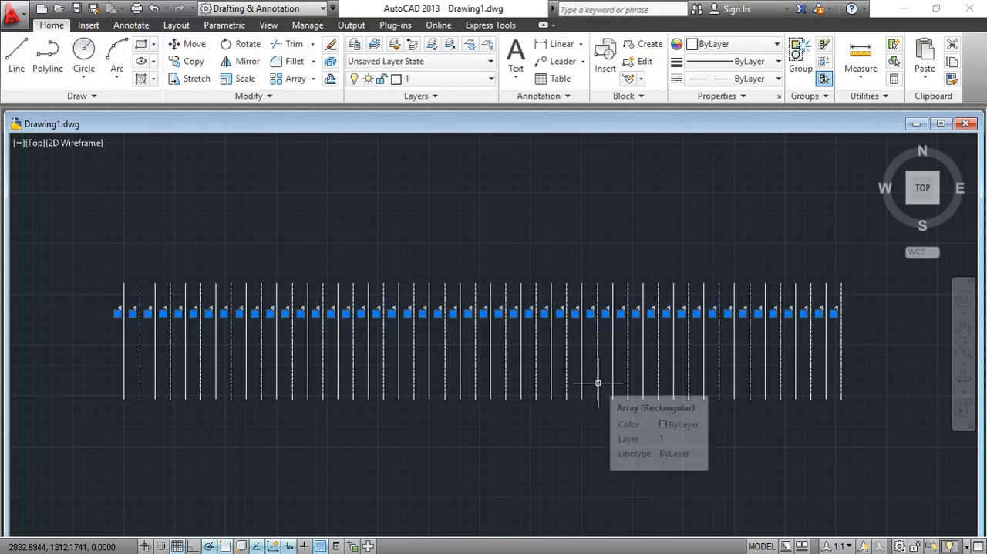
{"action": "type", "text": "TcOu"}
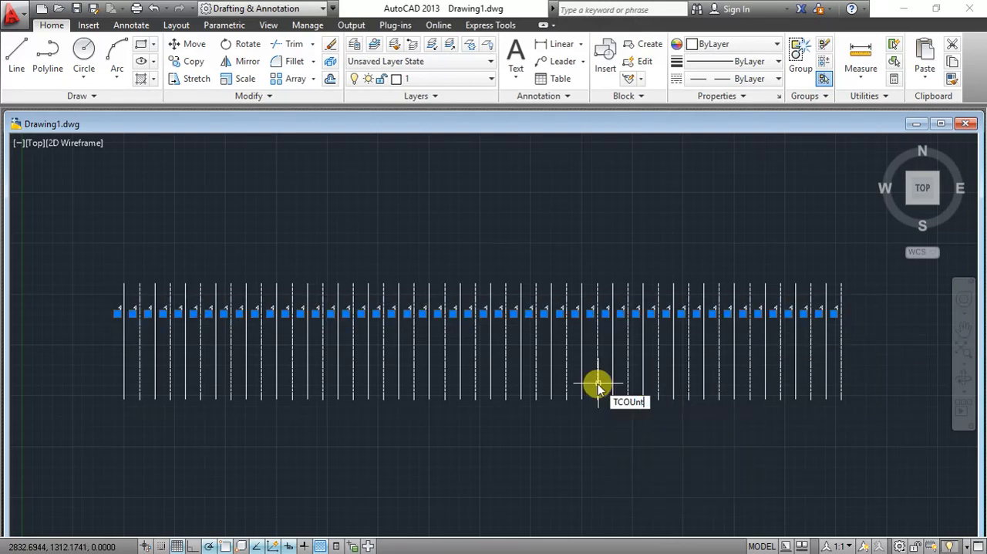
{"action": "key", "text": "Return"}
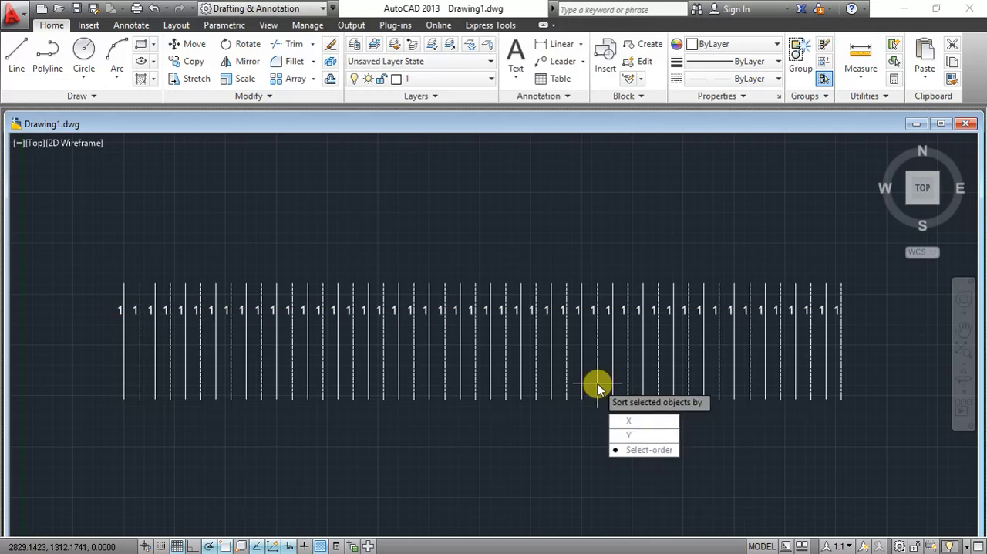
{"action": "key", "text": "Return"}
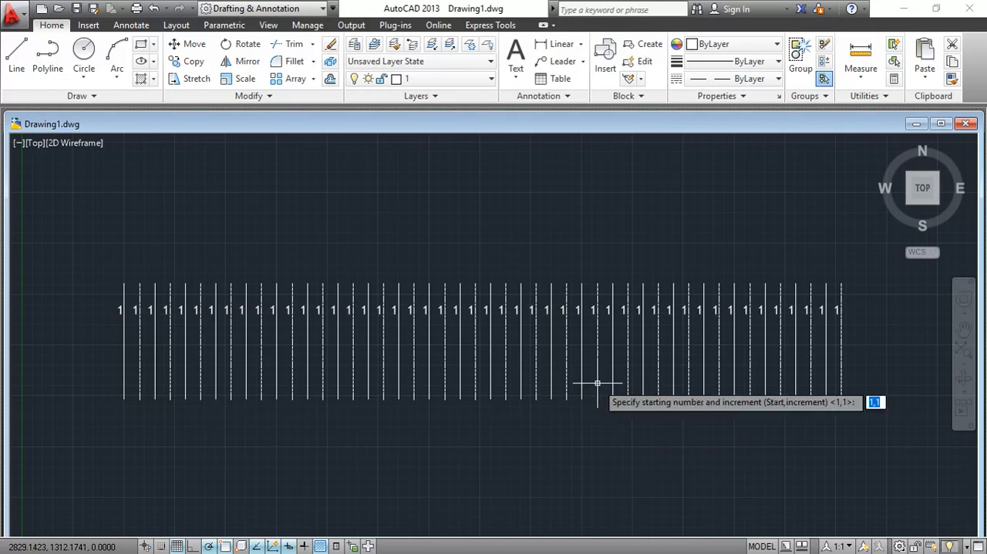
{"action": "key", "text": "Return"}
{"action": "type", "text": "o"}
{"action": "key", "text": "Return"}
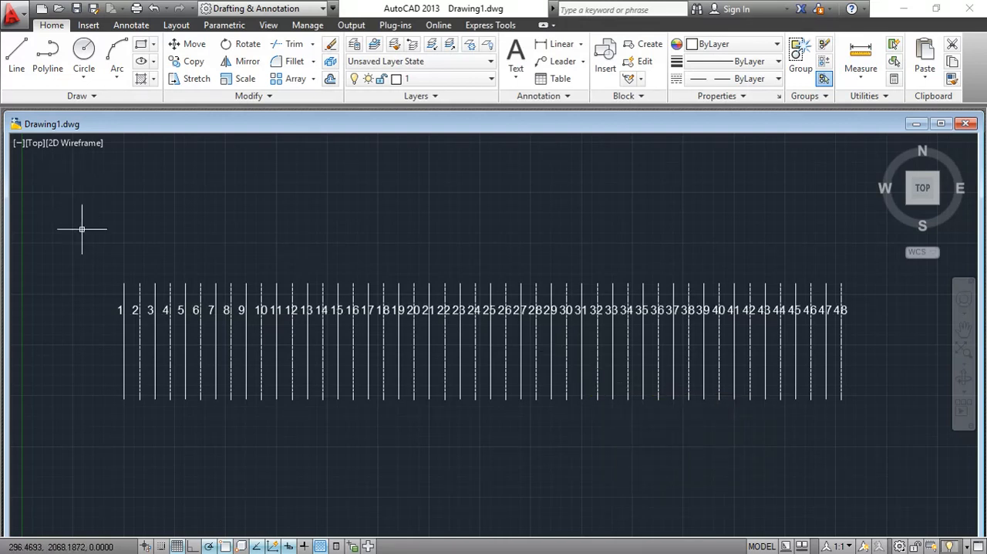
- Make layer 0 the current layer
{"action": "left_click", "coordinate": [462, 80]}
{"action": "left_click", "coordinate": [465, 104]}
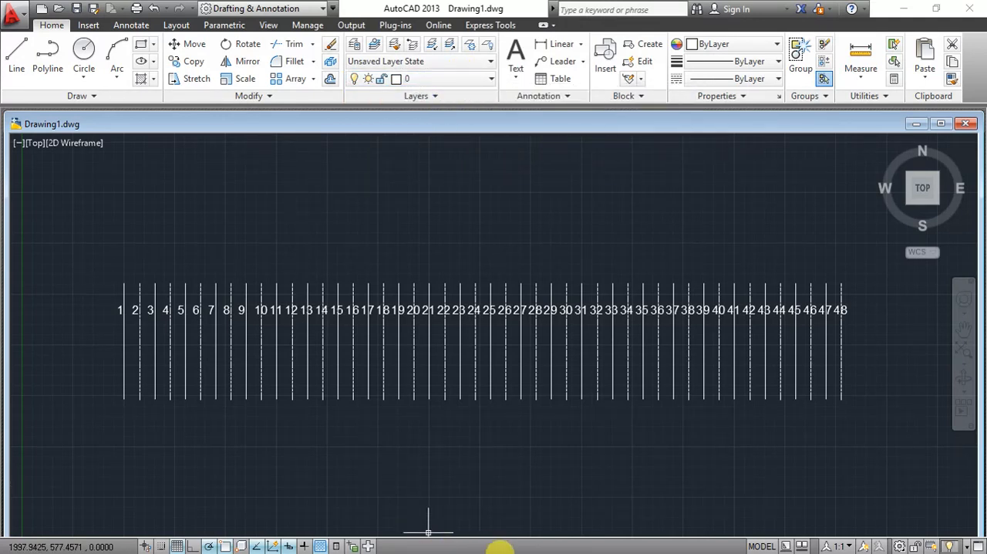
- Consult the top and bottom conductor table in the PowerPoint slide show, and return to Drawing1.dwg in a maximized AutoCAD window
{"action": "left_click", "coordinate": [903, 9]}
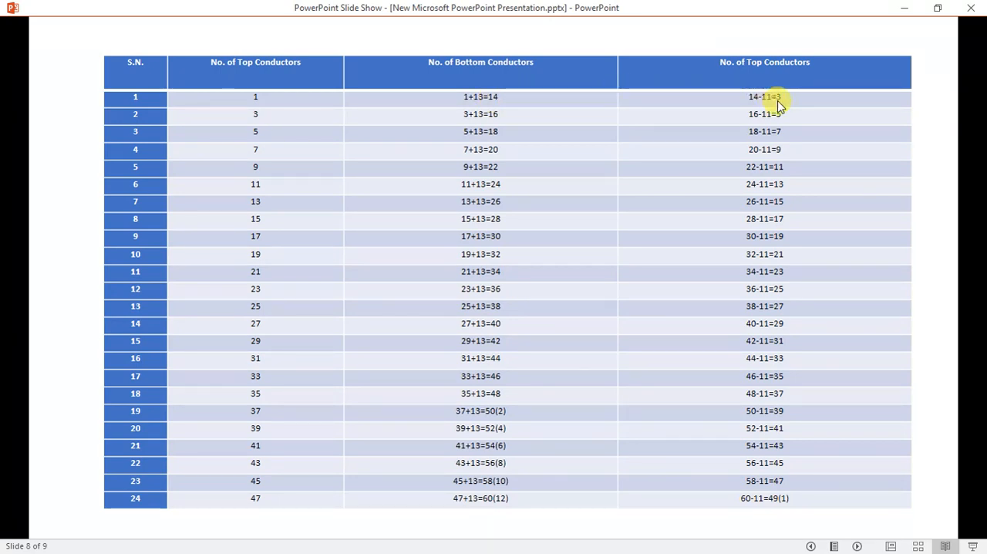
{"action": "left_click", "coordinate": [905, 8]}
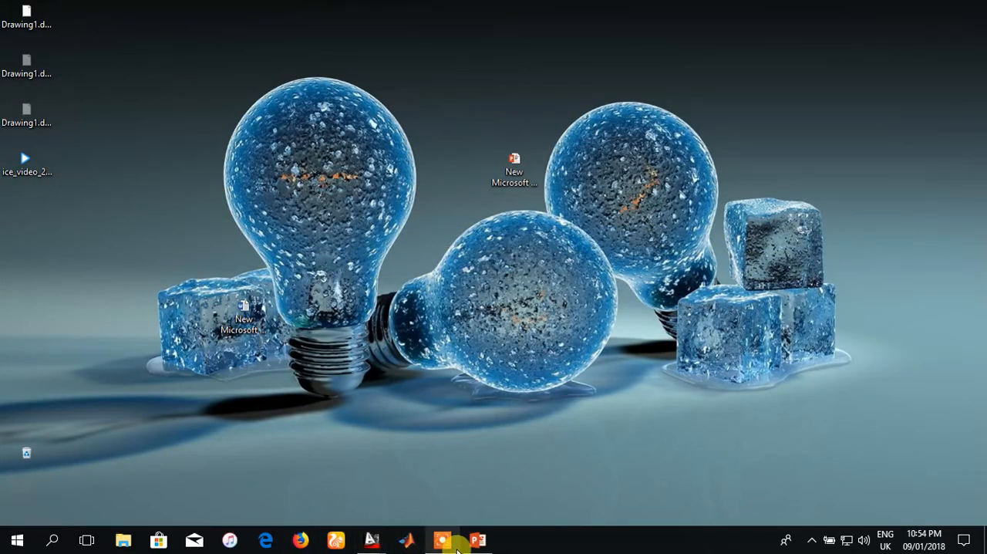
{"action": "mouse_move", "coordinate": [371, 538]}
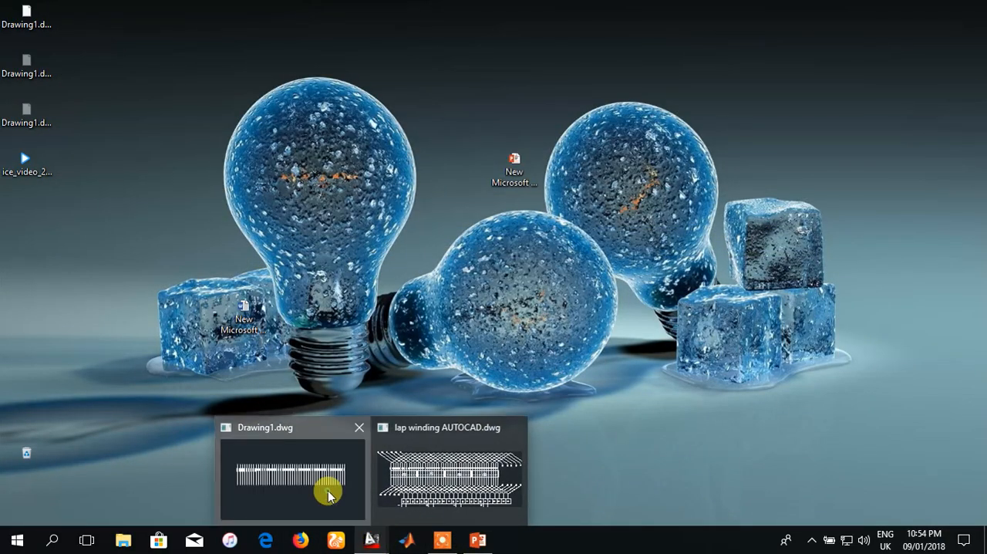
{"action": "left_click", "coordinate": [328, 494]}
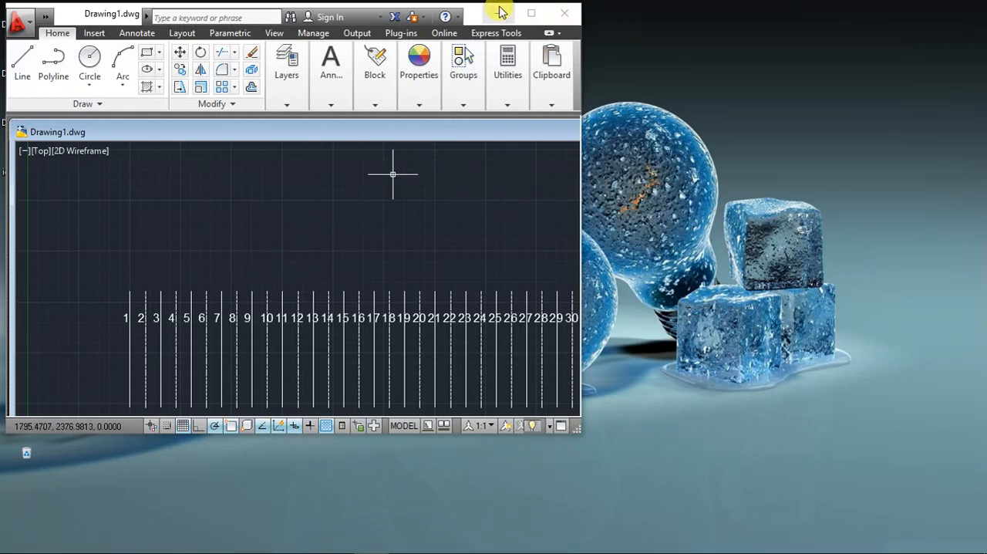
{"action": "left_click", "coordinate": [530, 13]}
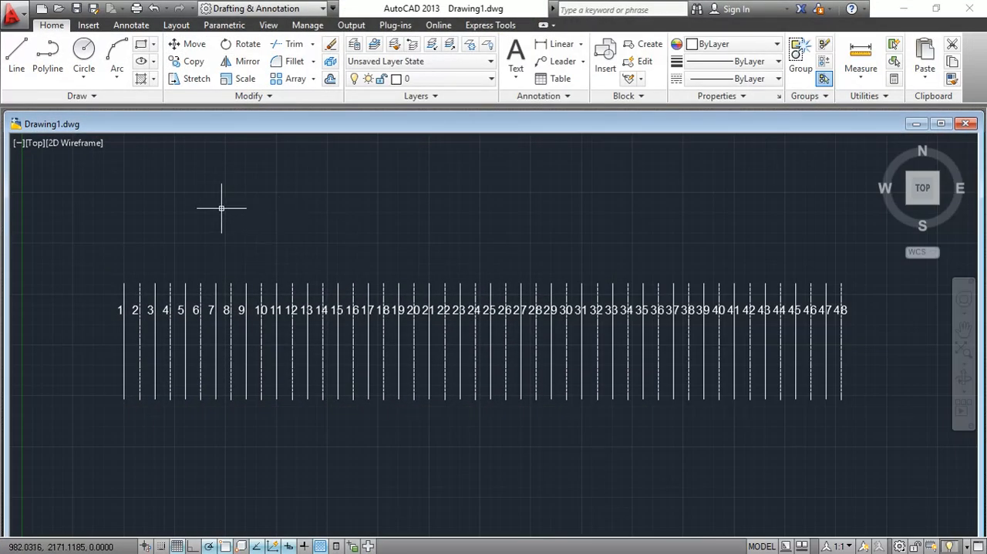
- Draw a horizontal construction line from the upper end of line 1 to the upper end of line 14
{"action": "left_click", "coordinate": [19, 54]}
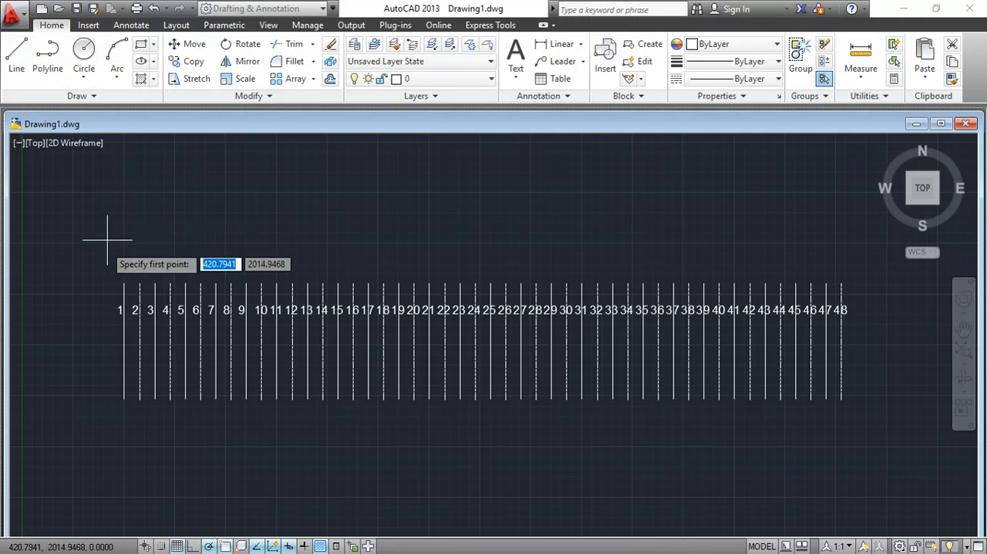
{"action": "left_click", "coordinate": [123, 284]}
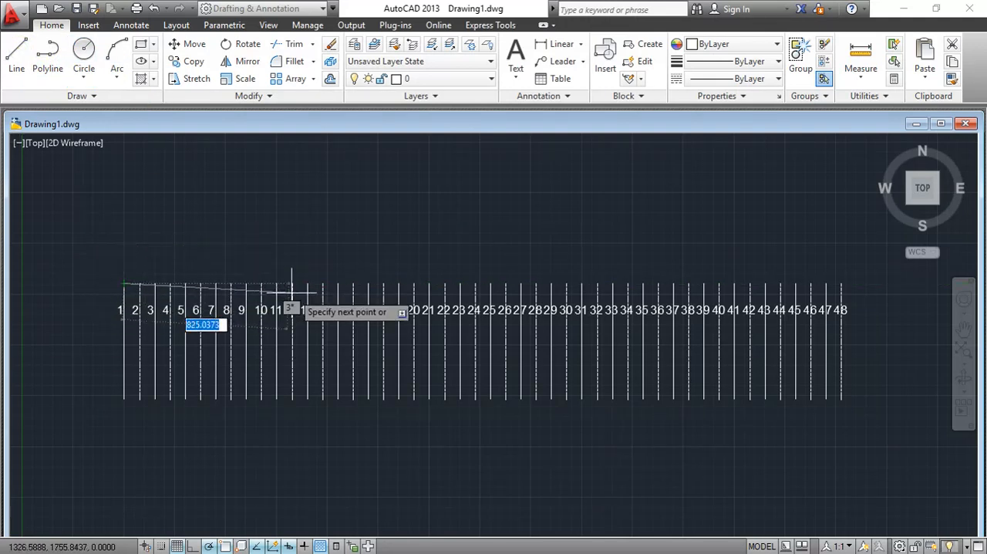
{"action": "left_click", "coordinate": [322, 284]}
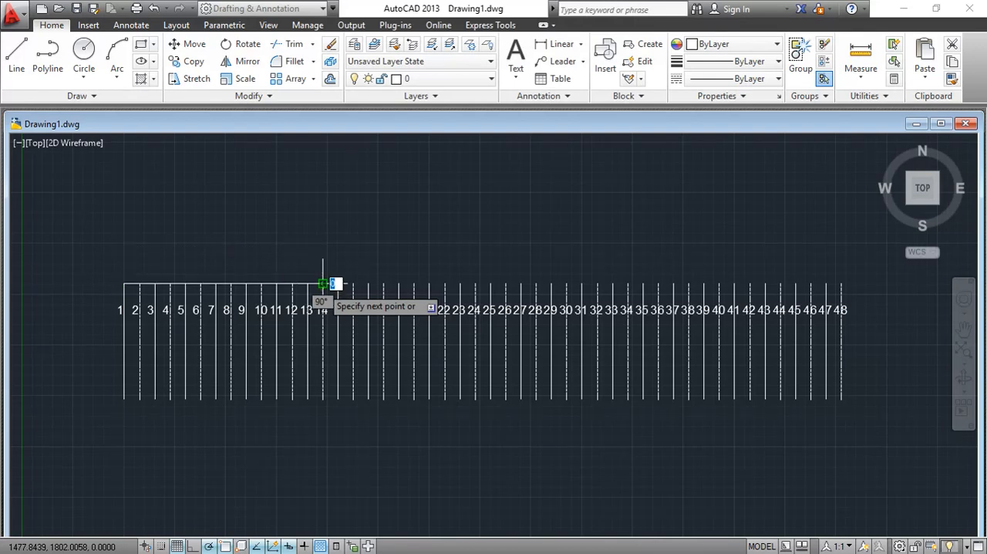
{"action": "right_click", "coordinate": [327, 247]}
{"action": "left_click", "coordinate": [332, 262]}
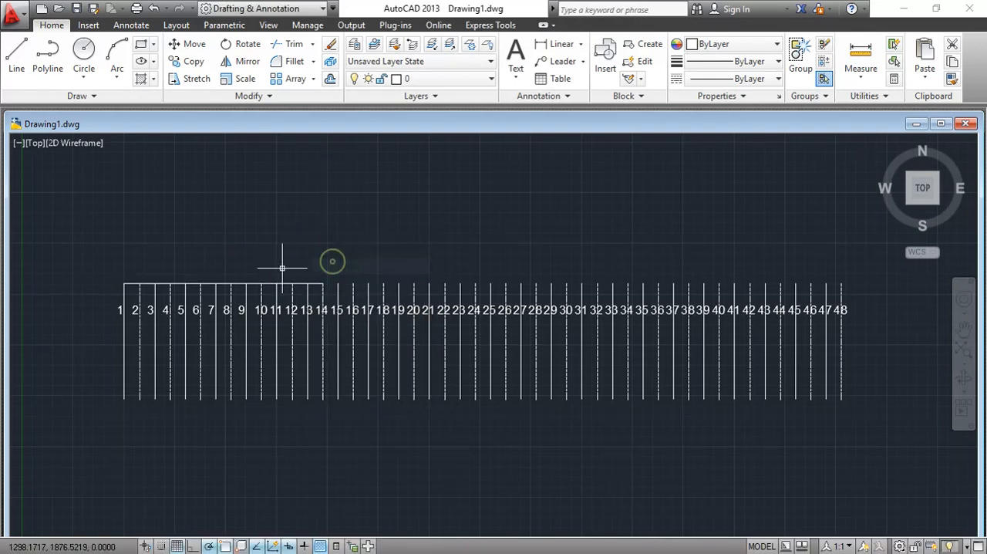
- Draw a vertical line up from the construction line's midpoint and connect its apex to lines 14 and 1 with sloping segments about 523 units long
{"action": "left_click", "coordinate": [18, 55]}
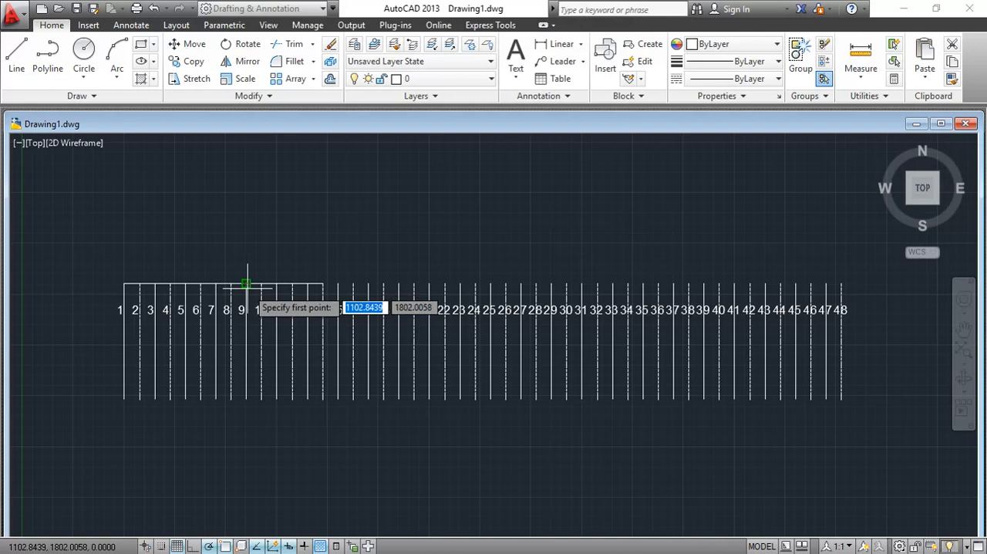
{"action": "left_click", "coordinate": [223, 284]}
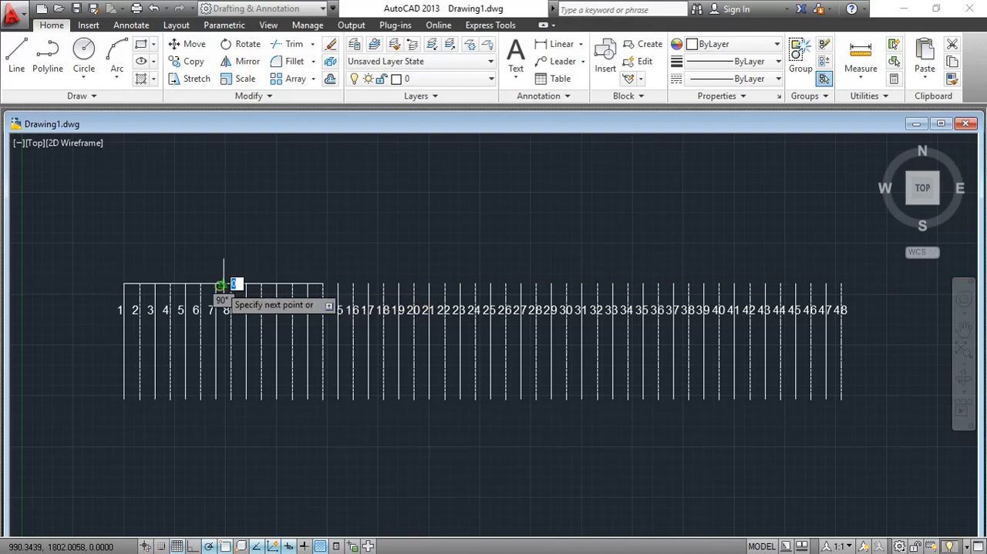
{"action": "left_click", "coordinate": [223, 245]}
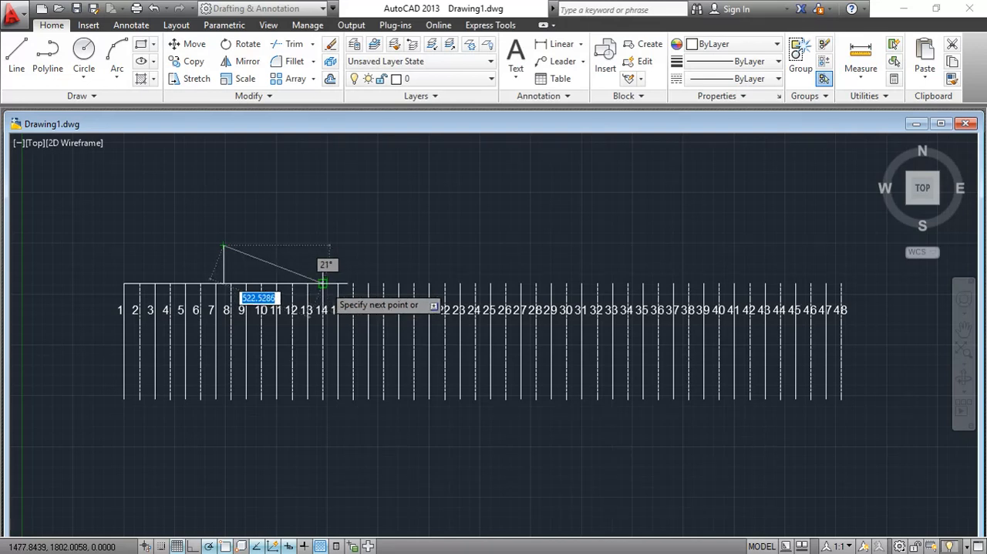
{"action": "left_click", "coordinate": [322, 284]}
{"action": "left_click", "coordinate": [224, 246]}
{"action": "left_click", "coordinate": [123, 284]}
{"action": "right_click", "coordinate": [142, 206]}
{"action": "left_click", "coordinate": [167, 235]}
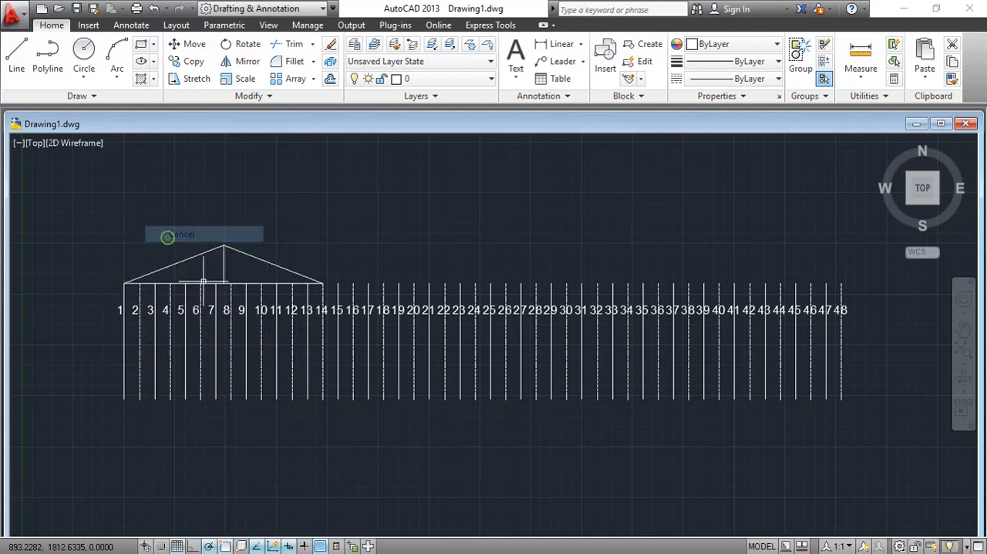
- Erase the vertical construction line below the apex
{"action": "left_click", "coordinate": [224, 266]}
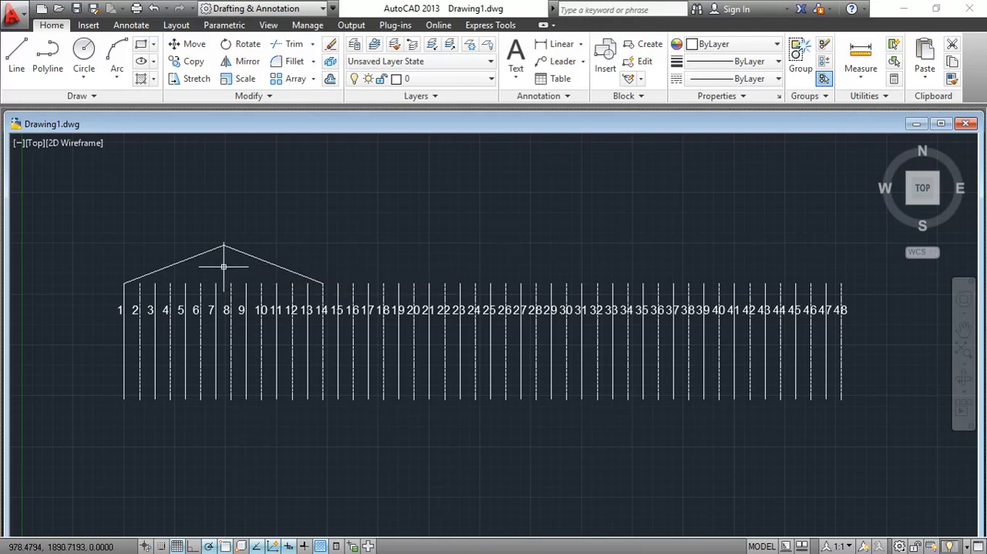
{"action": "left_click", "coordinate": [223, 267]}
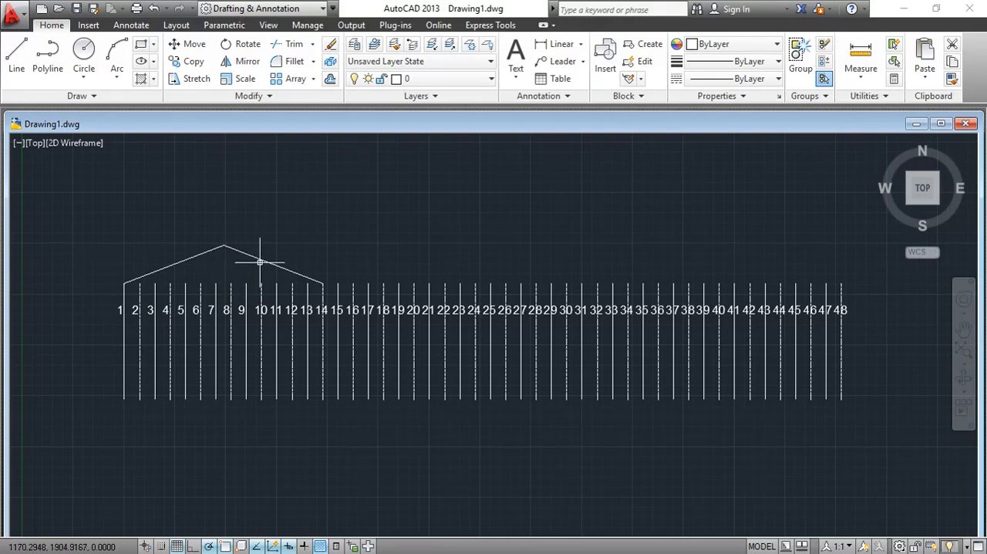
- Assign the sloping segment between the apex and line 14 to layer 1
{"action": "left_click", "coordinate": [428, 81]}
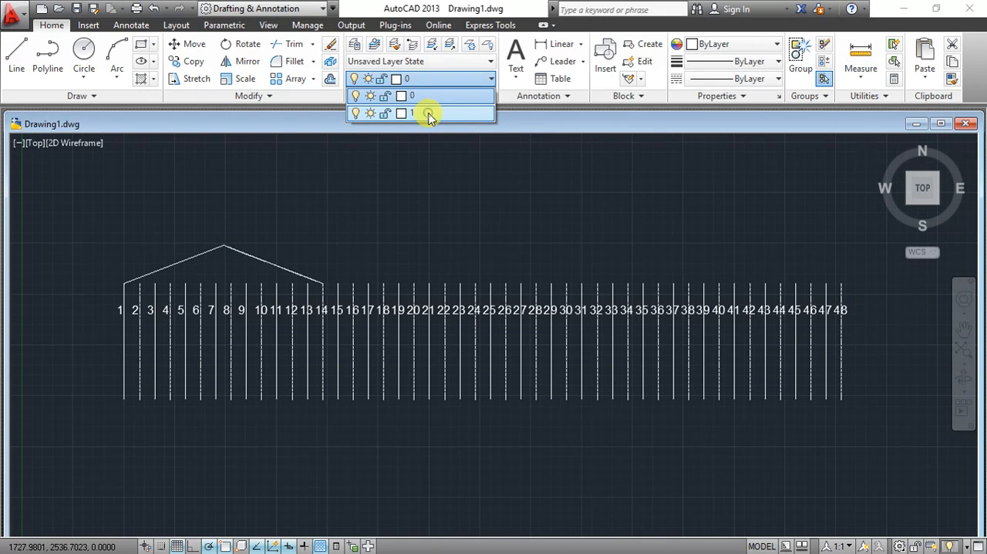
{"action": "left_click", "coordinate": [428, 114]}
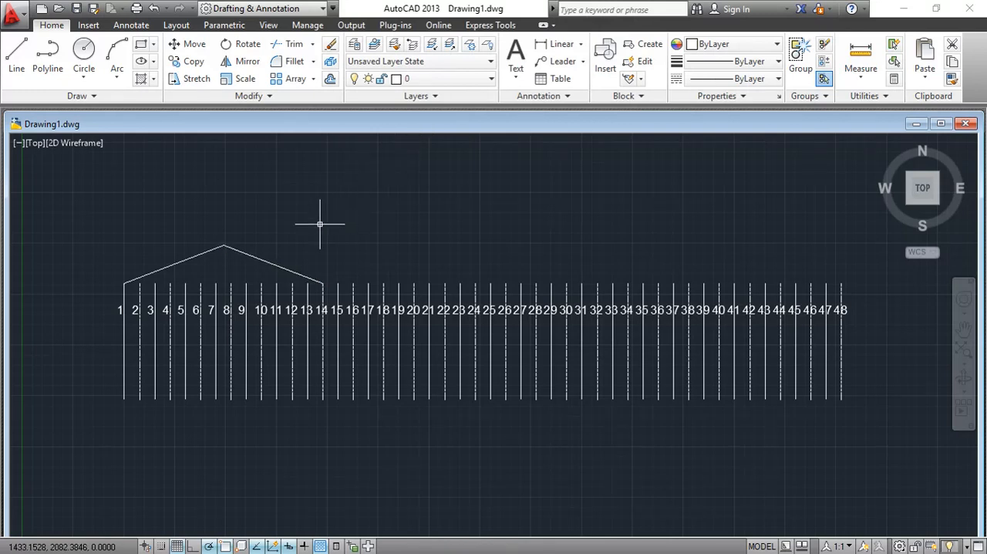
{"action": "left_click", "coordinate": [488, 79]}
{"action": "left_click", "coordinate": [467, 114]}
{"action": "key", "text": "Escape"}
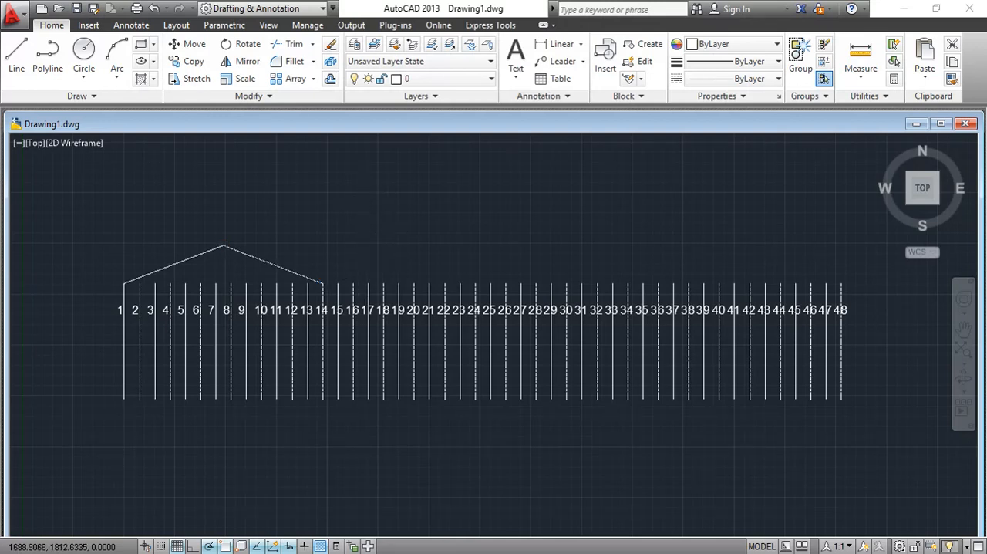
{"action": "scroll", "coordinate": [358, 279], "scroll_direction": "up", "scroll_amount": 2}
{"action": "left_click", "coordinate": [249, 266]}
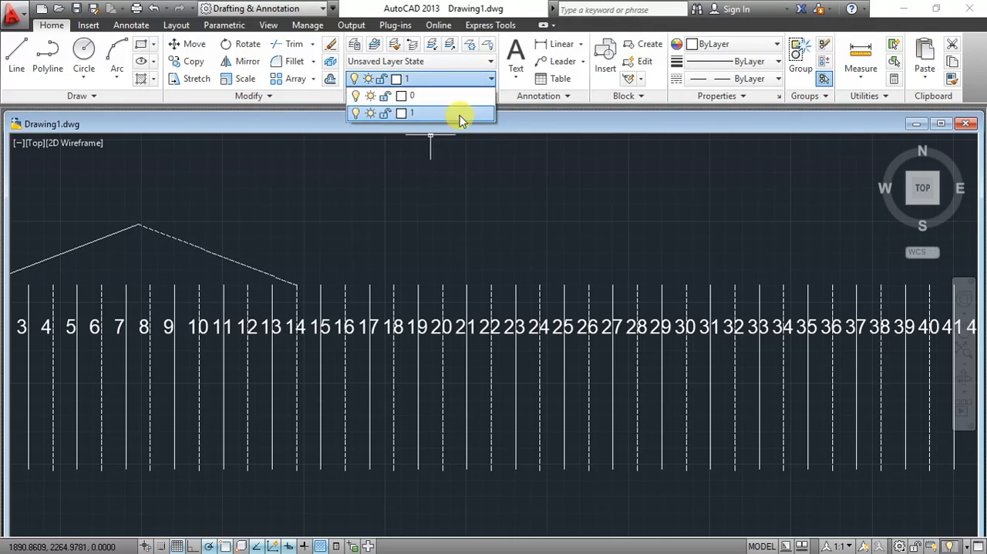
{"action": "left_click", "coordinate": [458, 114]}
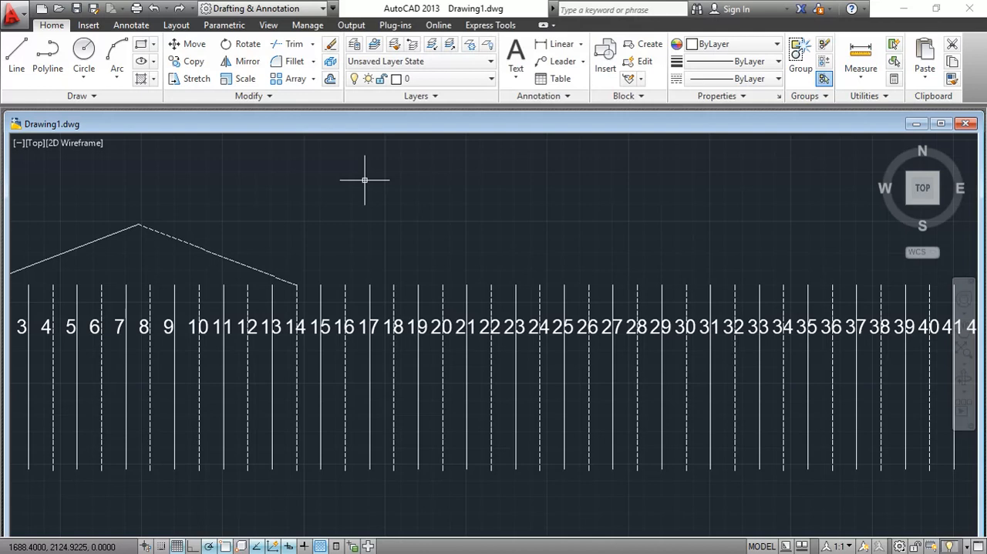
- Draw a construction line from the lower end of line 14 to the lower end of line 3
{"action": "scroll", "coordinate": [347, 223], "scroll_direction": "down", "scroll_amount": 1}
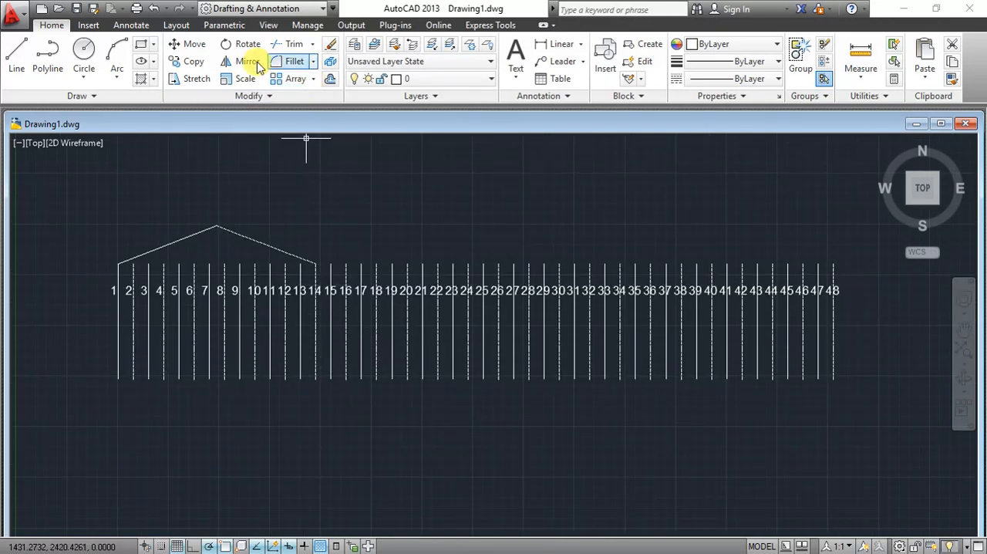
{"action": "left_click", "coordinate": [16, 55]}
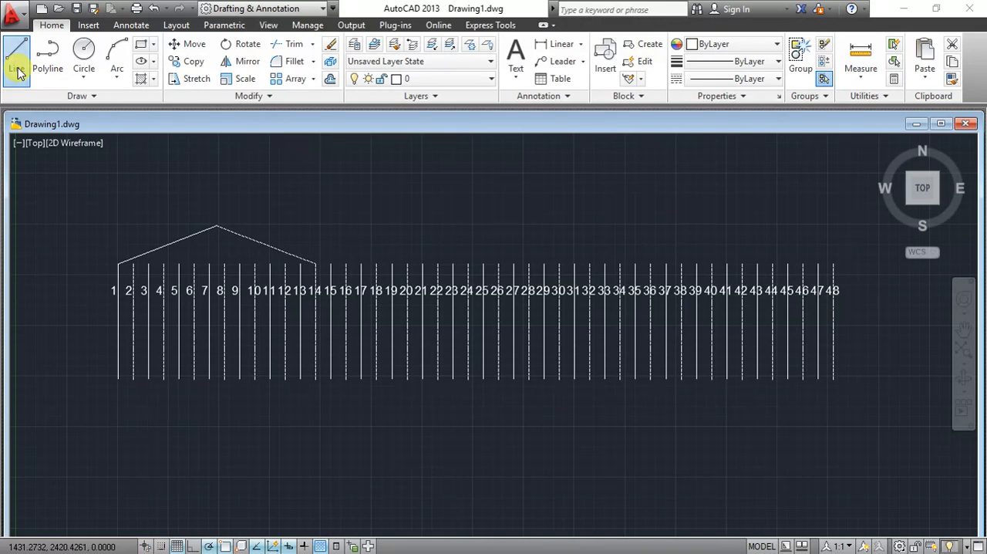
{"action": "left_click", "coordinate": [315, 379]}
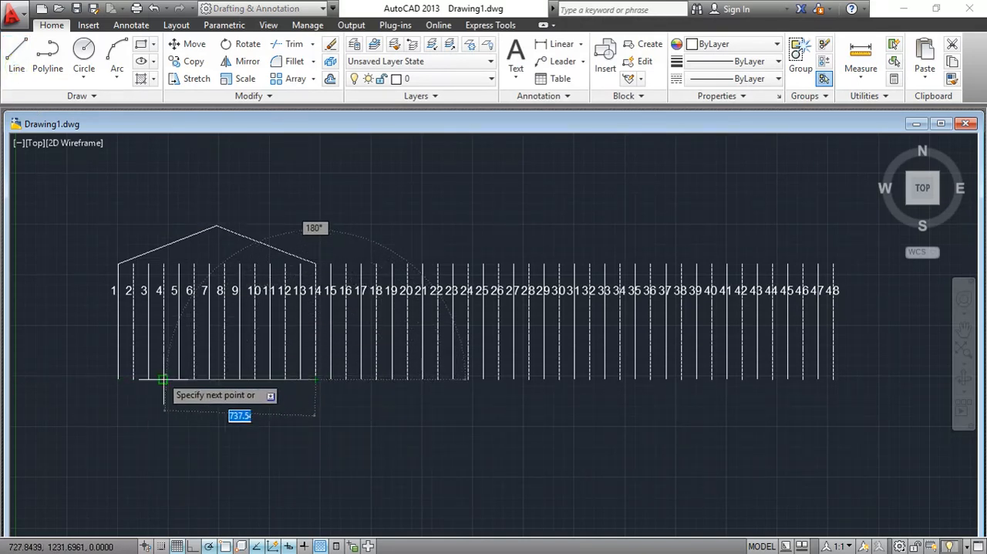
{"action": "left_click", "coordinate": [148, 379]}
{"action": "right_click", "coordinate": [174, 402]}
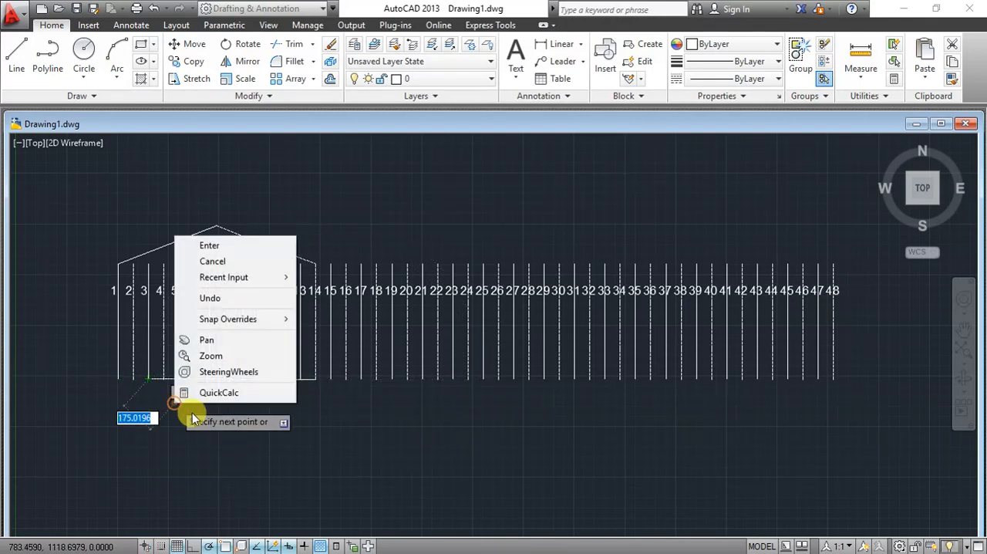
{"action": "left_click", "coordinate": [248, 261]}
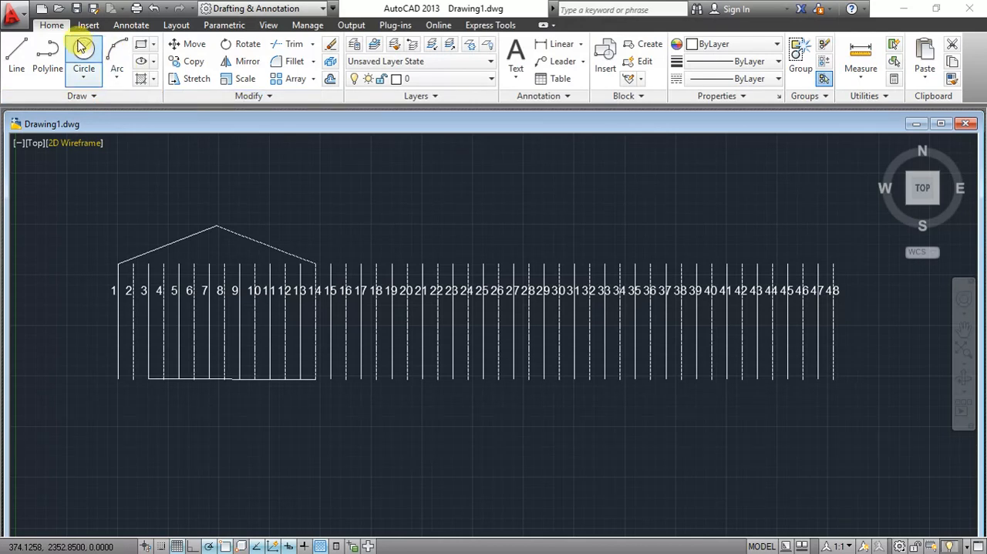
- Draw a vertical line about 236 units down from the lower construction line's midpoint, continuing with a sloping segment to the lower end of line 14
{"action": "left_click", "coordinate": [18, 60]}
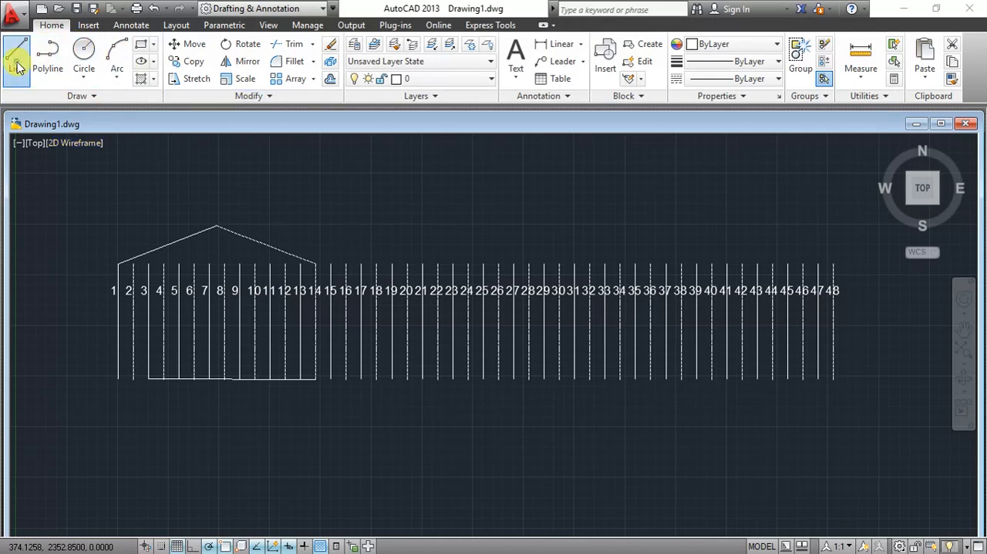
{"action": "left_click", "coordinate": [231, 379]}
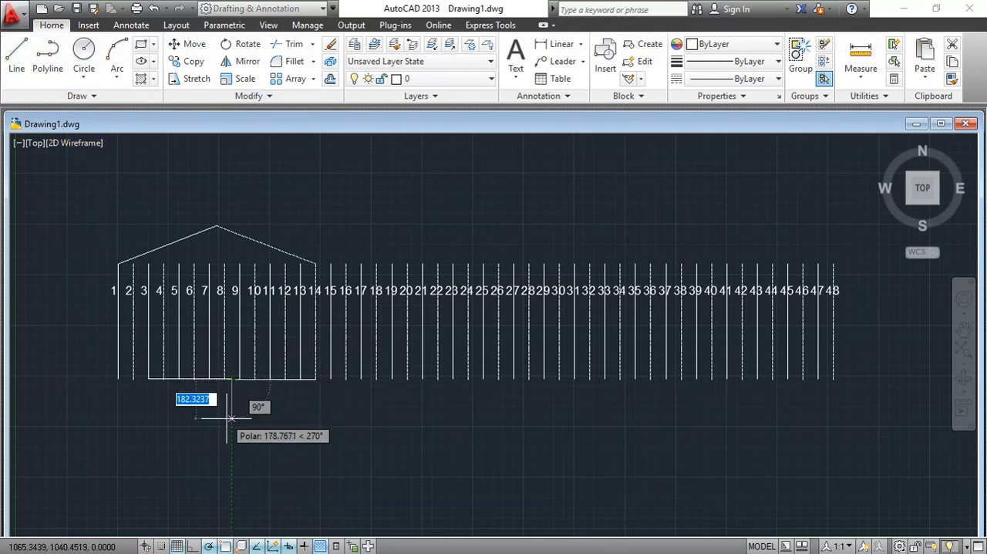
{"action": "left_click", "coordinate": [231, 426]}
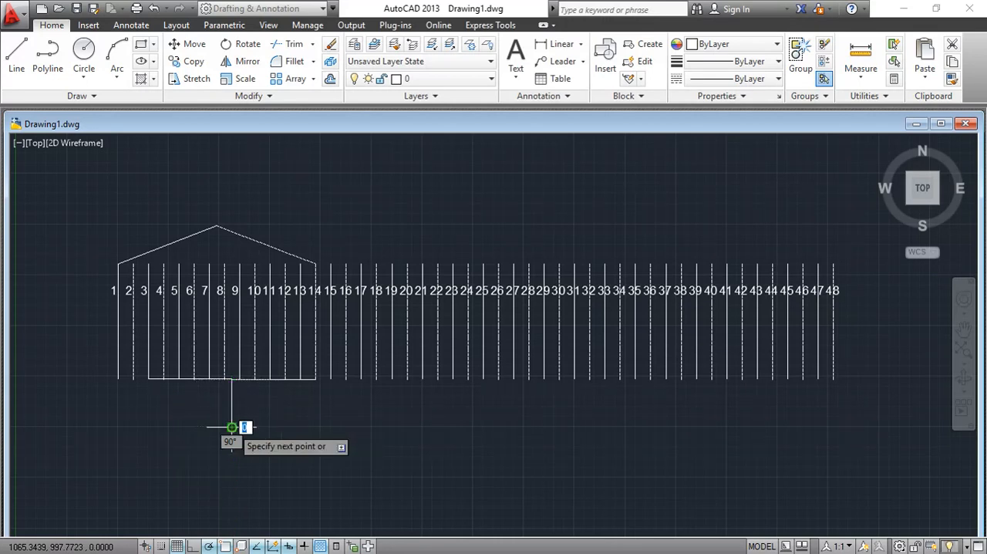
{"action": "left_click", "coordinate": [316, 379]}
{"action": "right_click", "coordinate": [315, 401]}
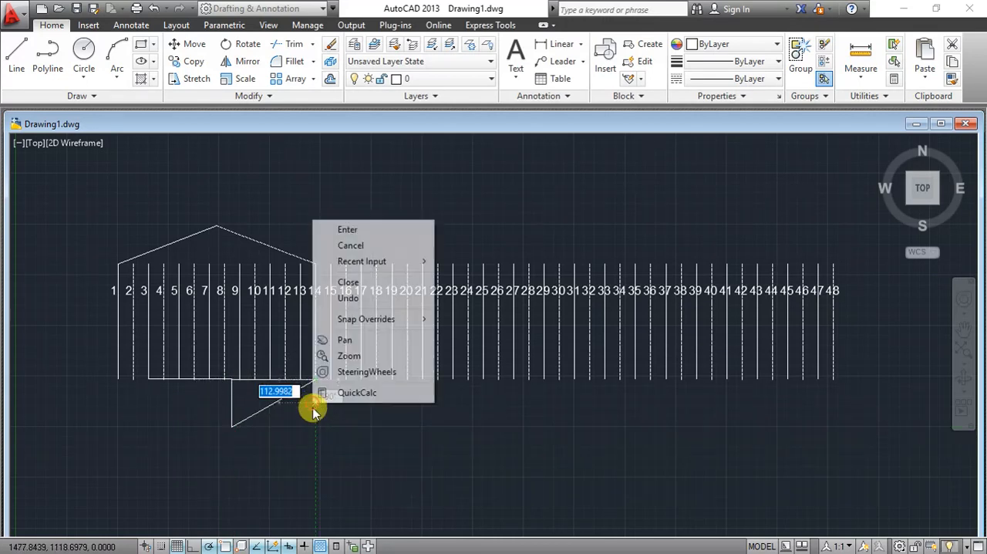
{"action": "left_click", "coordinate": [348, 245]}
- Draw a sloping segment from the lower end of line 3 to the apex below the conductors
{"action": "left_click", "coordinate": [16, 55]}
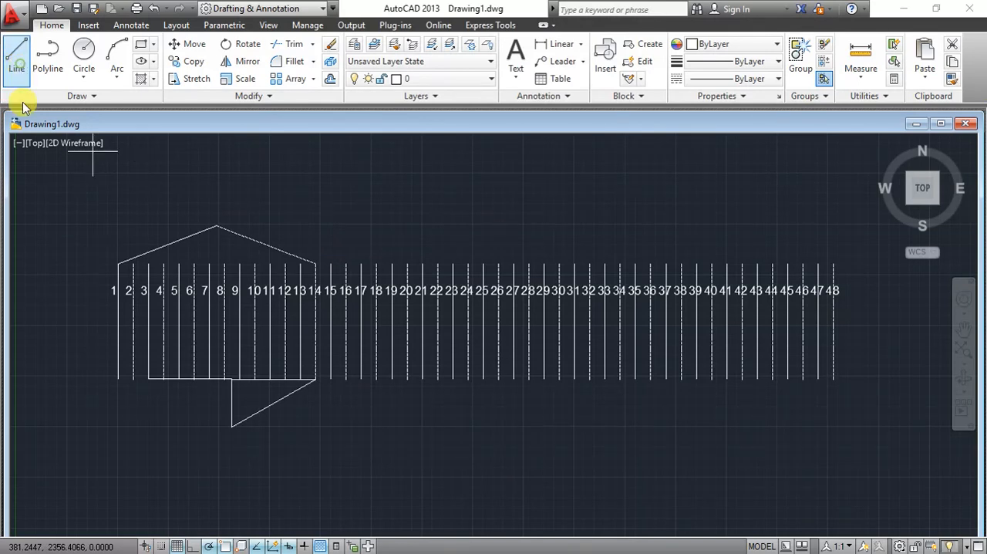
{"action": "left_click", "coordinate": [146, 379]}
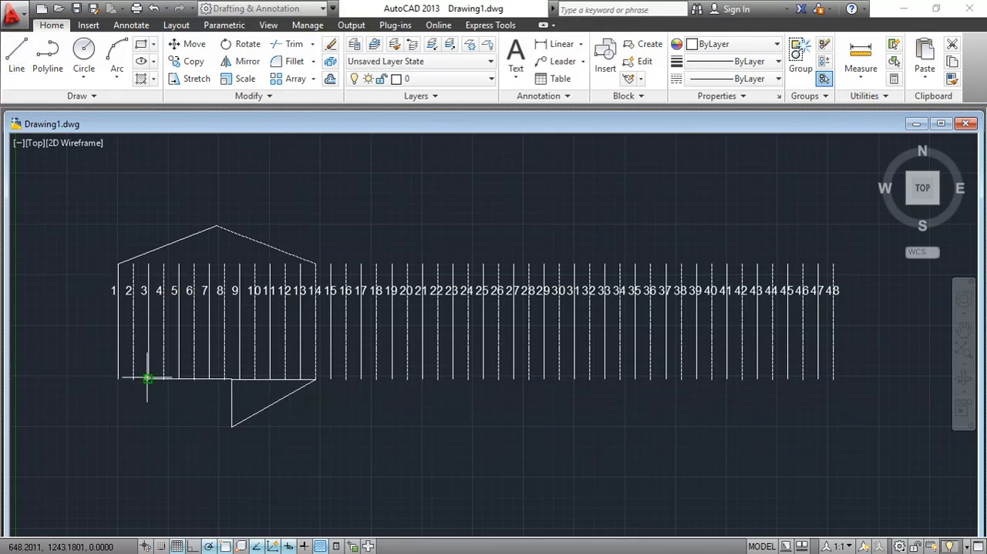
{"action": "left_click", "coordinate": [216, 421]}
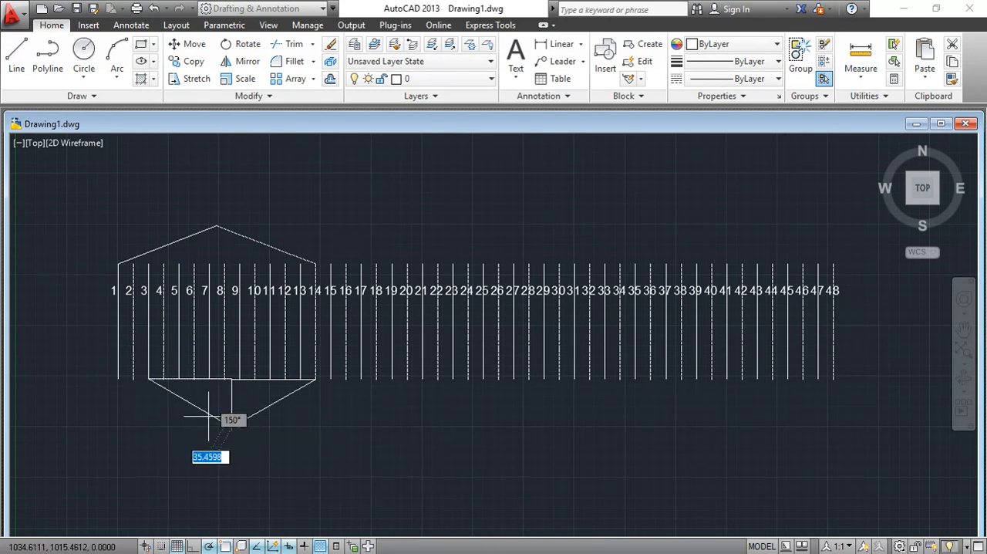
{"action": "right_click", "coordinate": [165, 416]}
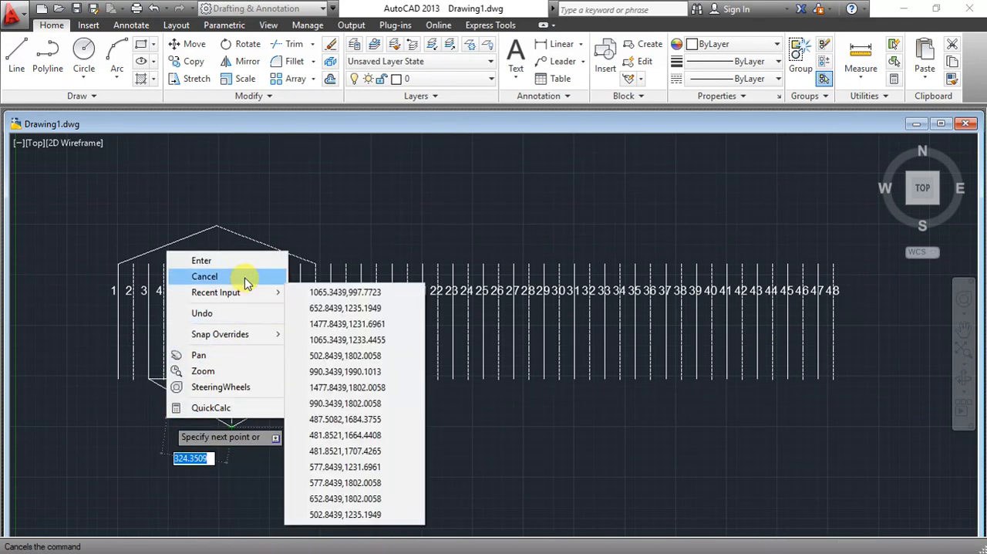
{"action": "left_click", "coordinate": [244, 277]}
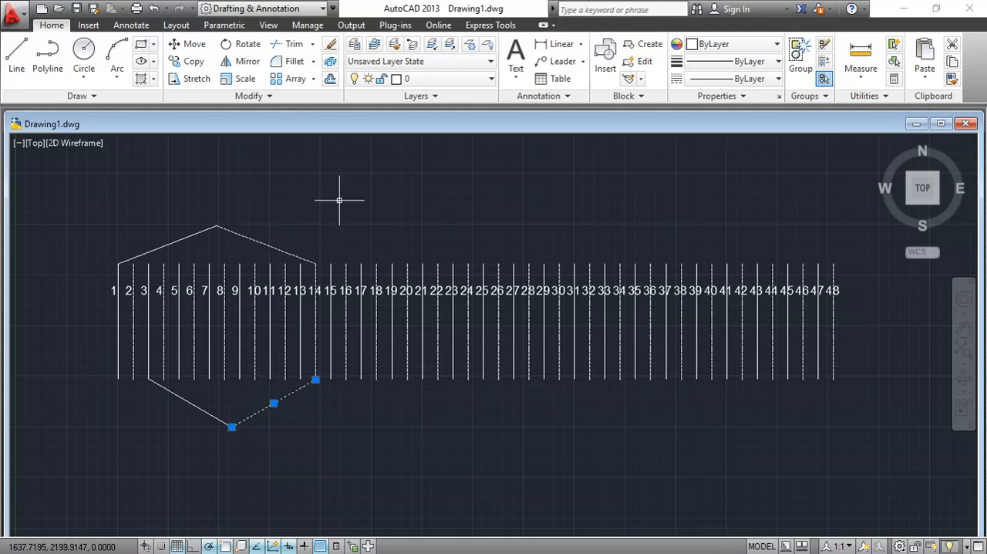
- Assign the sloping segment between the lower apex and line 14 to layer 1
{"action": "left_click", "coordinate": [441, 78]}
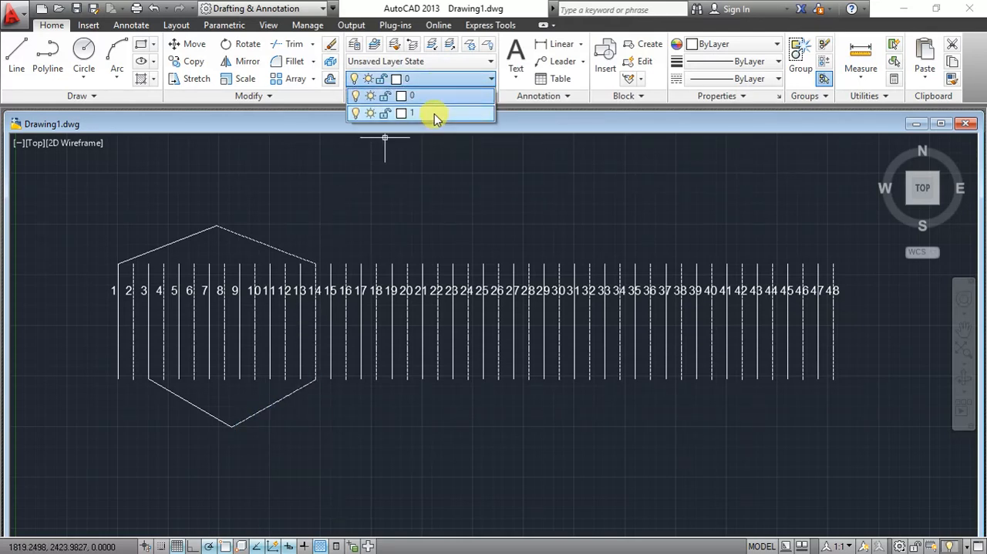
{"action": "left_click", "coordinate": [436, 114]}
{"action": "left_click", "coordinate": [386, 178]}
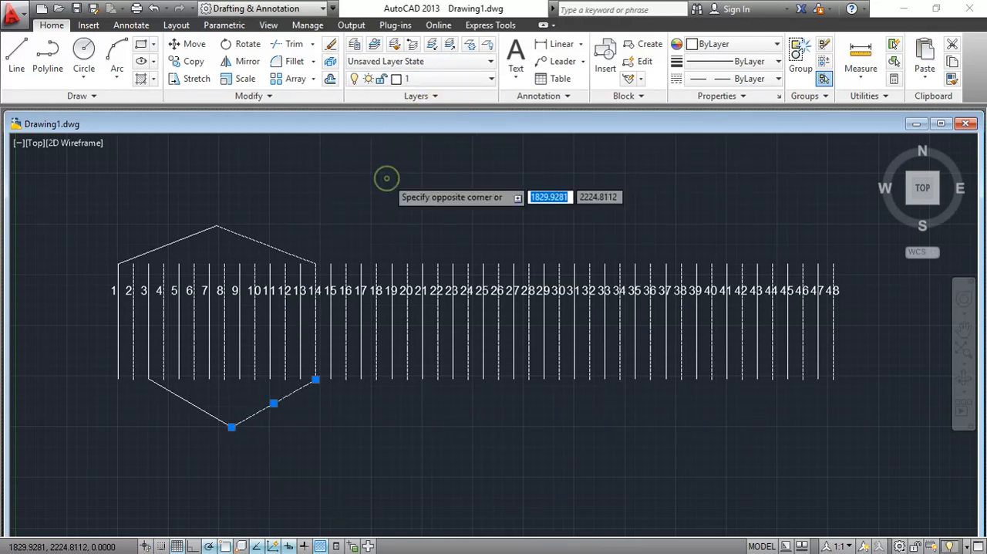
{"action": "left_click", "coordinate": [386, 178]}
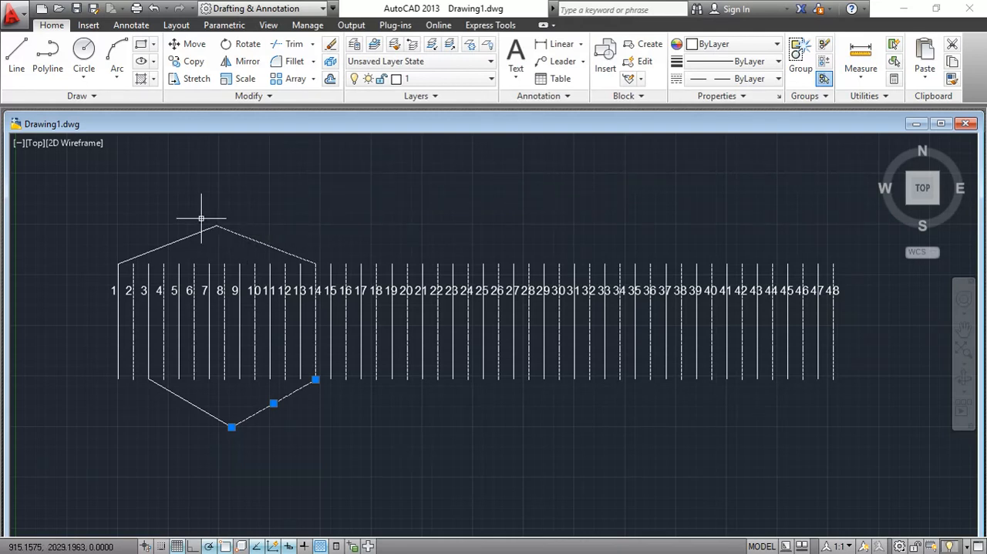
- Create a rectangular array of the two upper sloping segments with 24 columns spaced 150 units apart and 1 row
{"action": "left_click", "coordinate": [171, 239]}
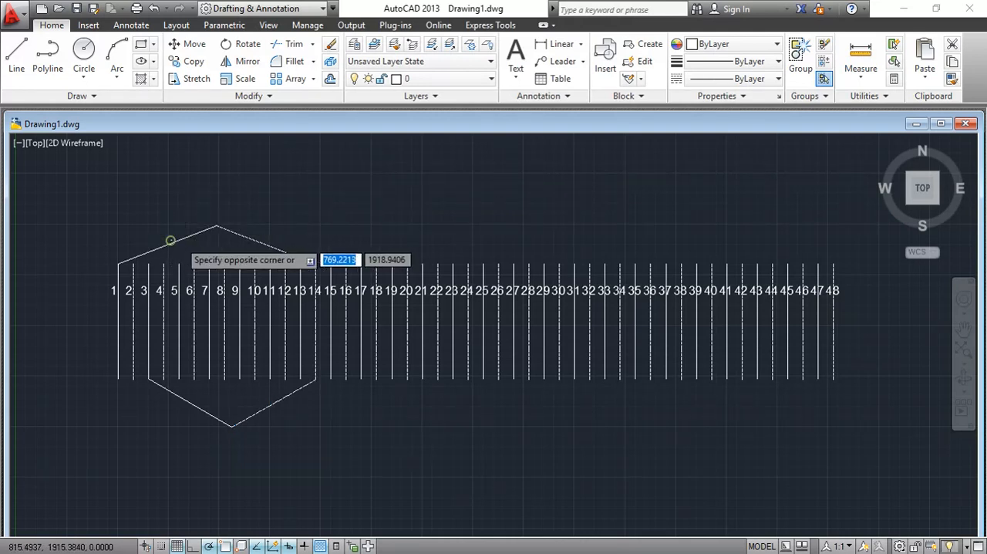
{"action": "left_click", "coordinate": [190, 227]}
{"action": "left_click", "coordinate": [187, 233]}
{"action": "left_click", "coordinate": [190, 234]}
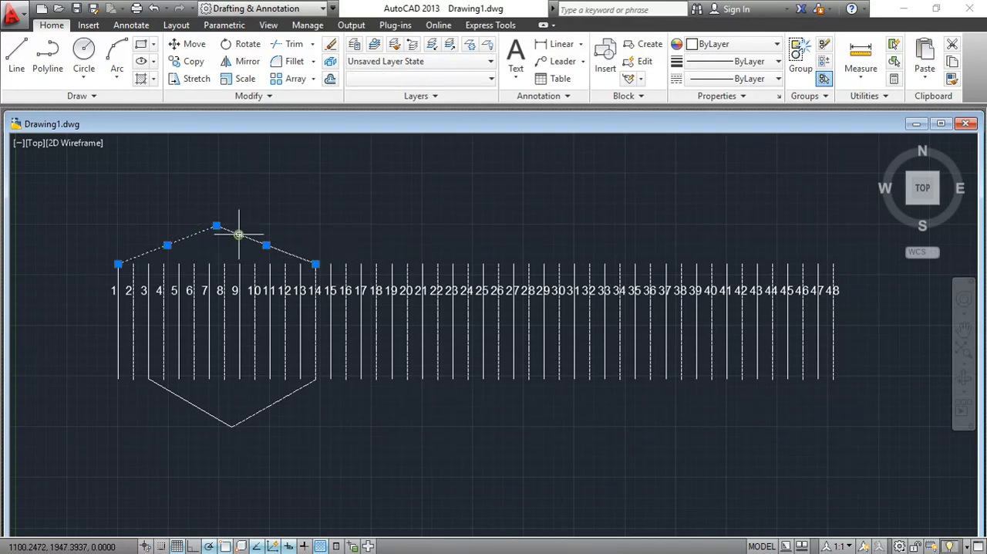
{"action": "left_click", "coordinate": [288, 79]}
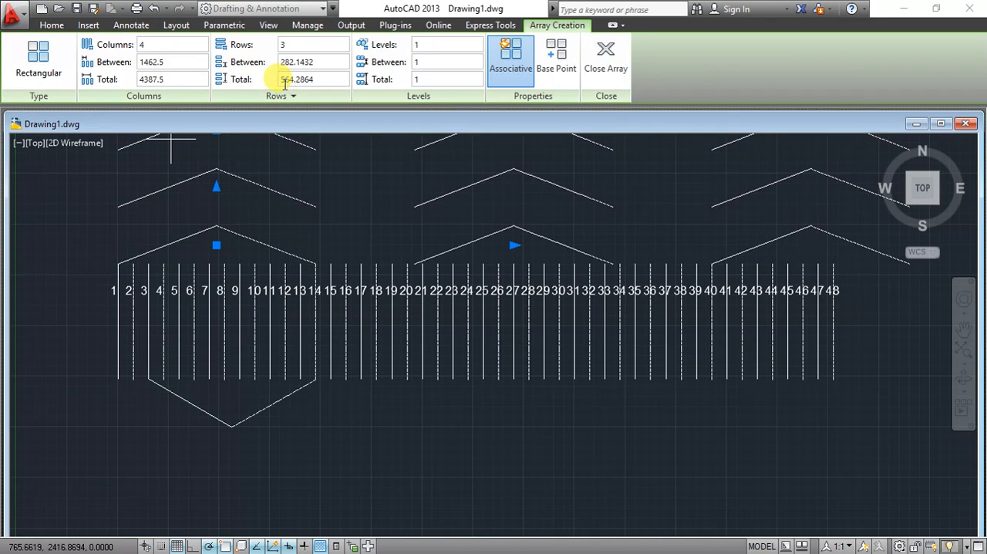
{"action": "left_click", "coordinate": [157, 44]}
{"action": "type", "text": "24"}
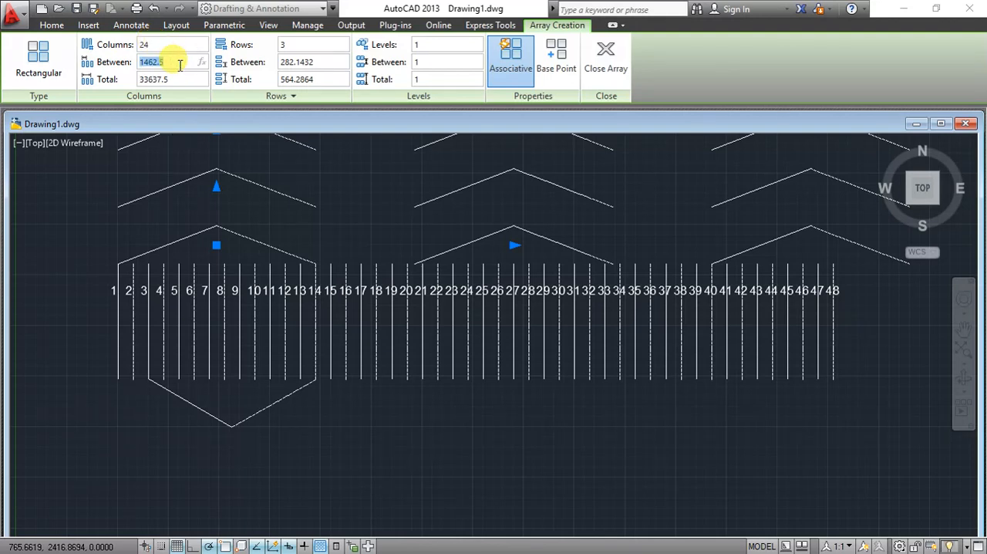
{"action": "left_click", "coordinate": [180, 65]}
{"action": "type", "text": "150"}
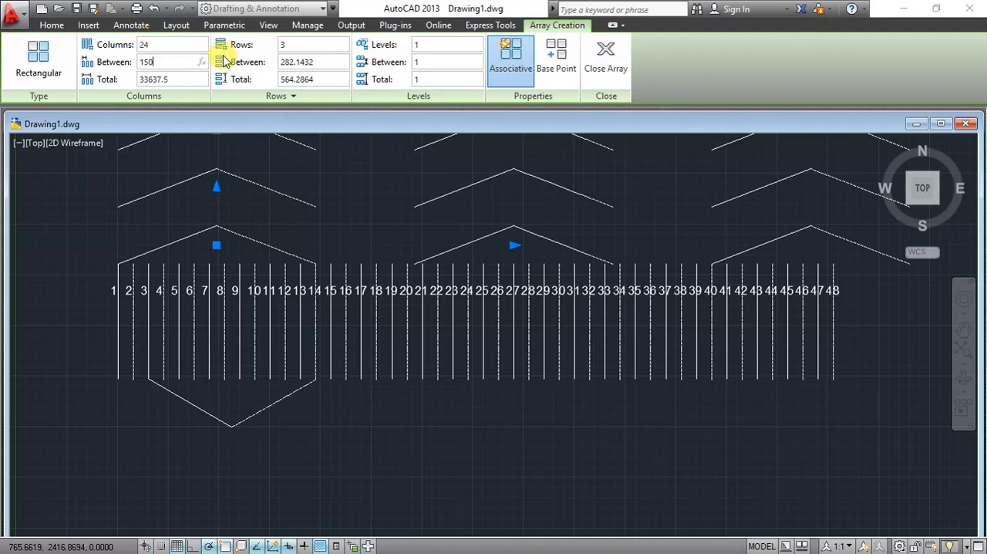
{"action": "left_click", "coordinate": [306, 44]}
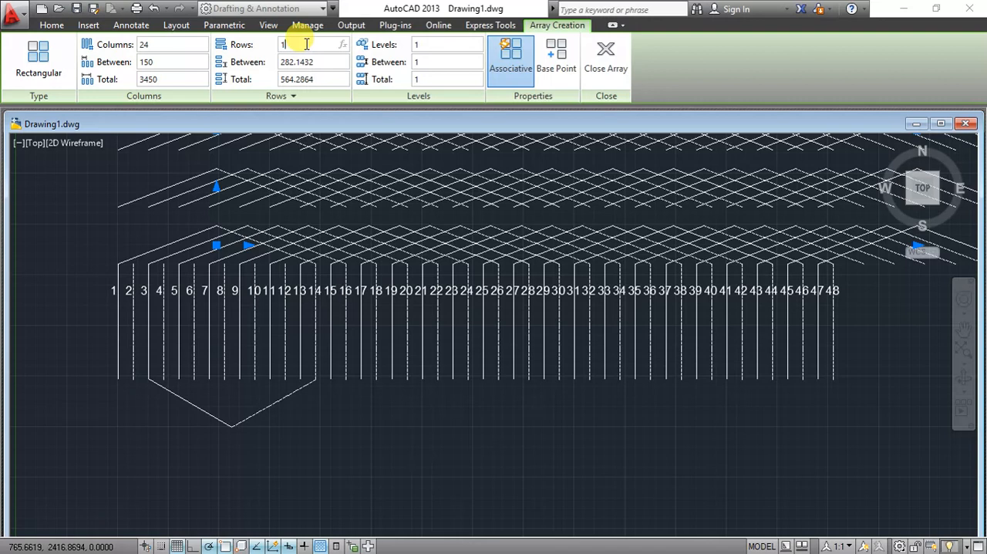
{"action": "type", "text": "1"}
{"action": "key", "text": "Return"}
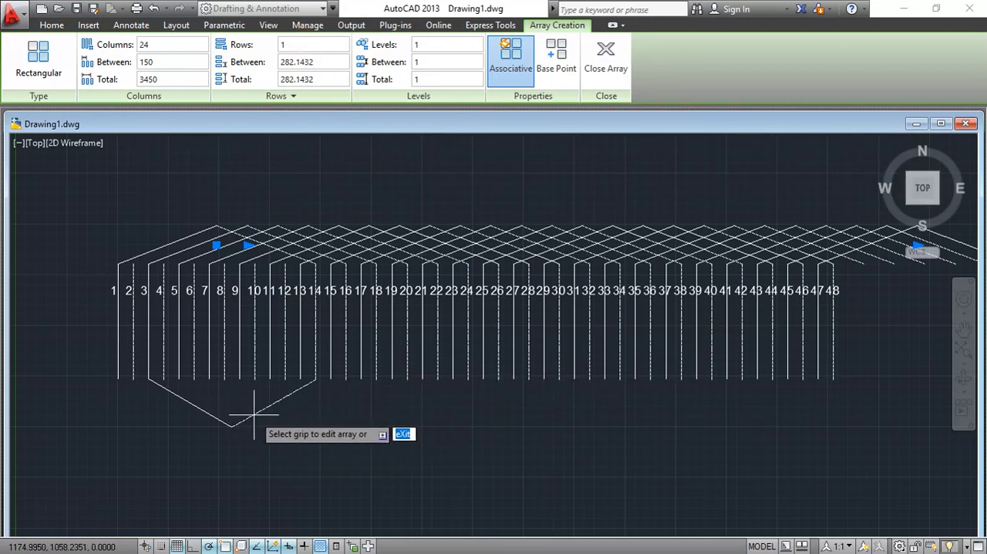
{"action": "key", "text": "Return"}
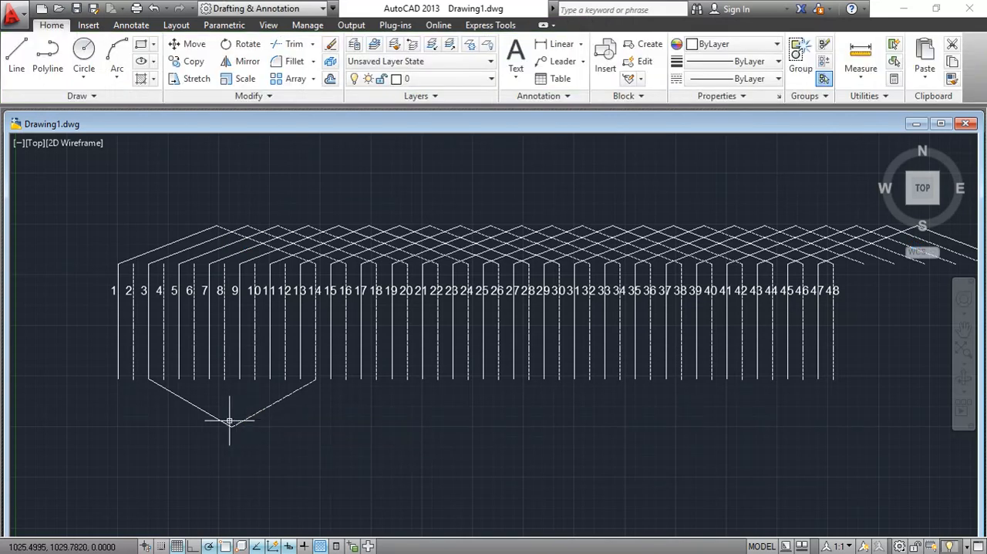
- Create a rectangular array of the two lower sloping segments with 1 row and 2 columns spaced 150 units apart
{"action": "left_click", "coordinate": [231, 421]}
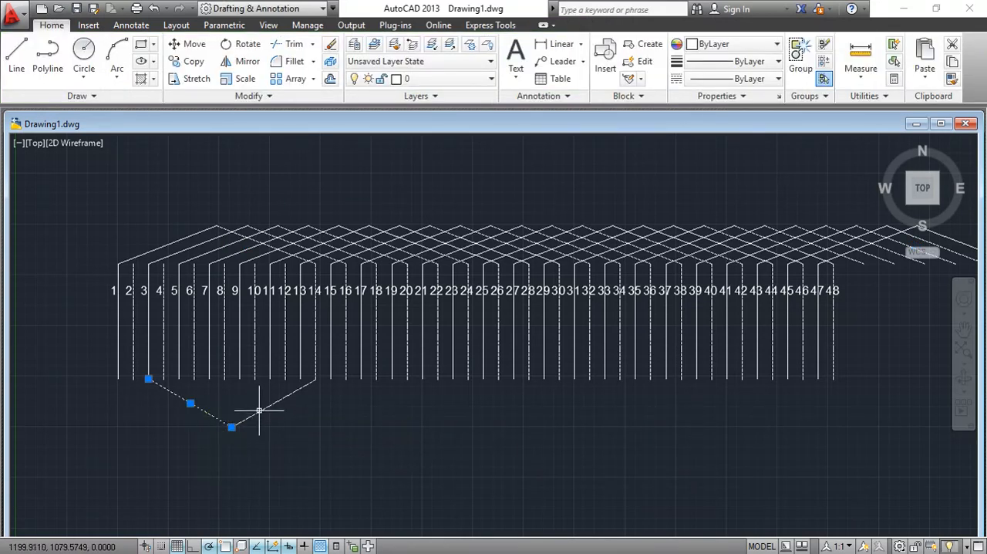
{"action": "left_click", "coordinate": [263, 406]}
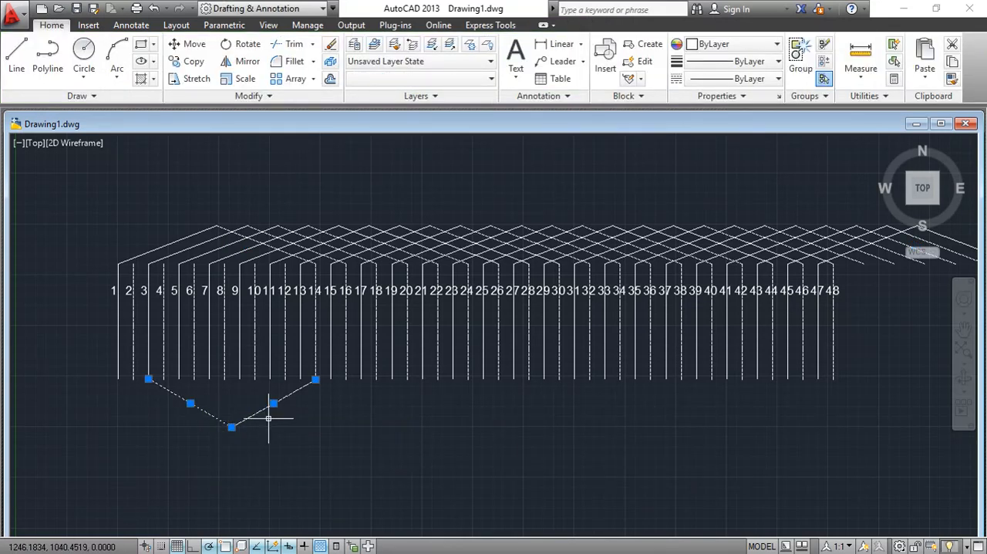
{"action": "left_click", "coordinate": [295, 78]}
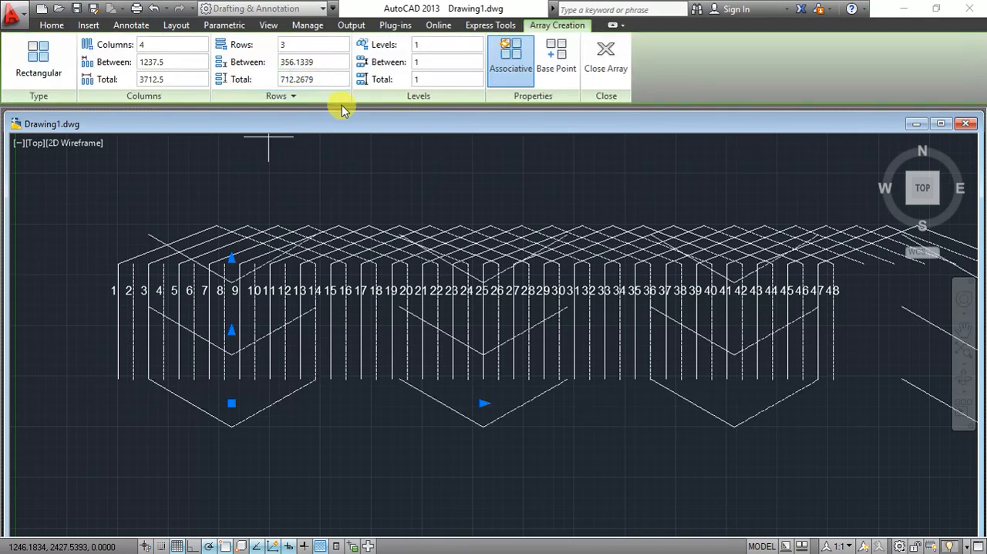
{"action": "left_click", "coordinate": [312, 43]}
{"action": "type", "text": "1"}
{"action": "left_click", "coordinate": [178, 62]}
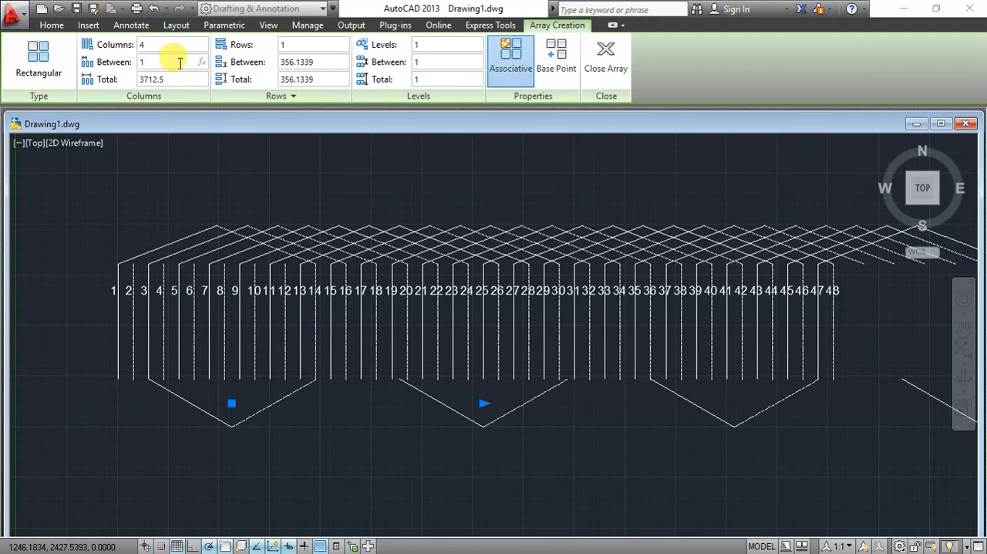
{"action": "type", "text": "150"}
{"action": "left_click", "coordinate": [178, 45]}
{"action": "type", "text": "2"}
{"action": "key", "text": "Return"}
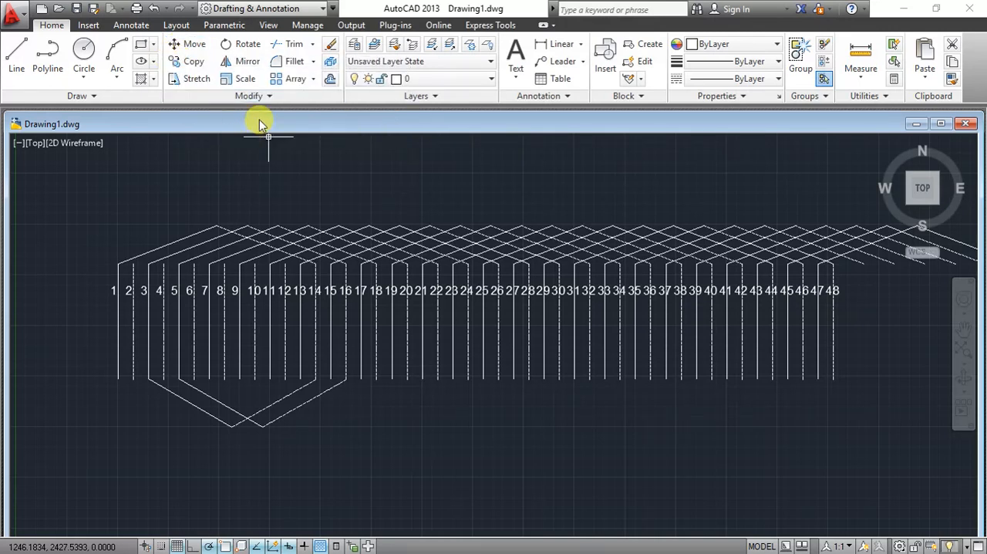
- Set the number of columns in the lower sloping segments' array to 24 and finish editing the array
{"action": "left_click", "coordinate": [288, 82]}
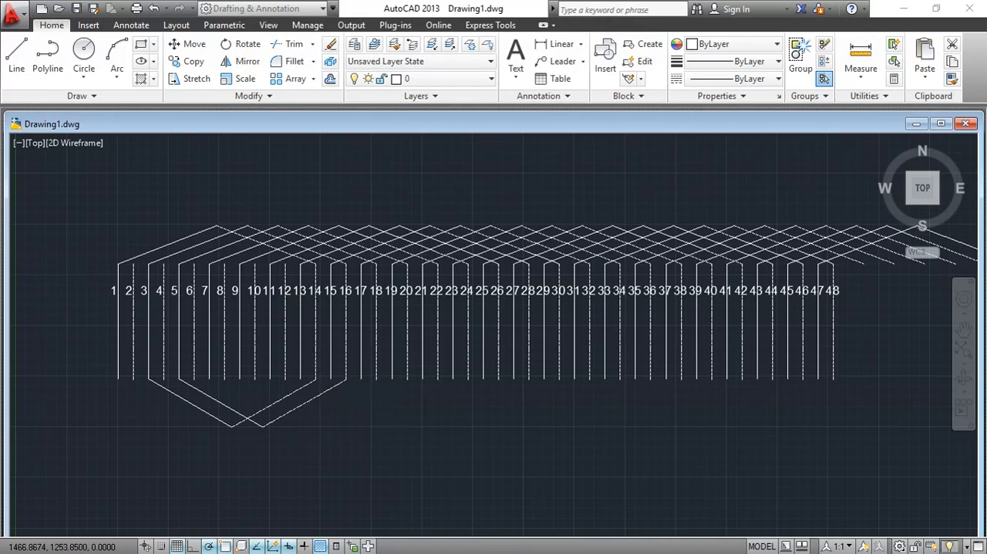
{"action": "left_click", "coordinate": [309, 403]}
{"action": "key", "text": "Return"}
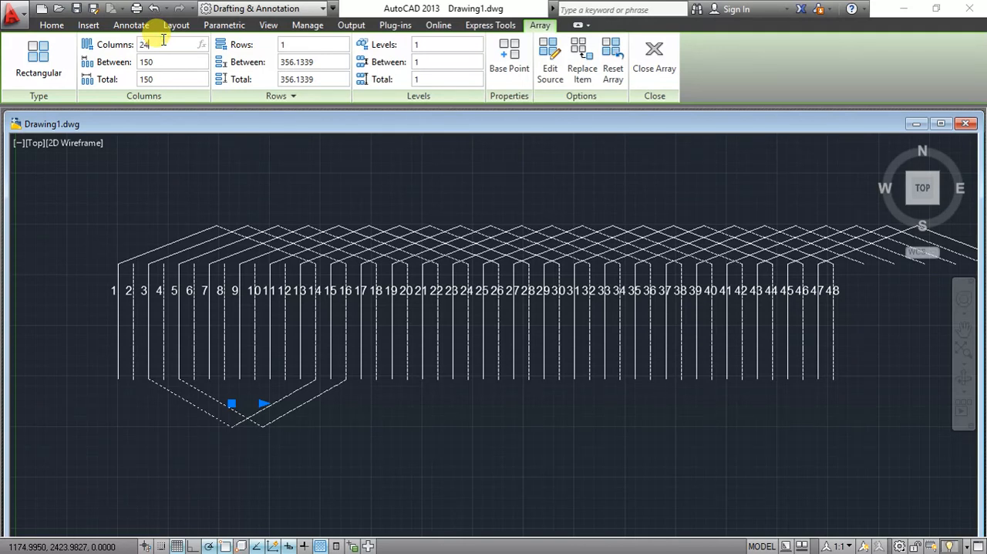
{"action": "key", "text": "Return"}
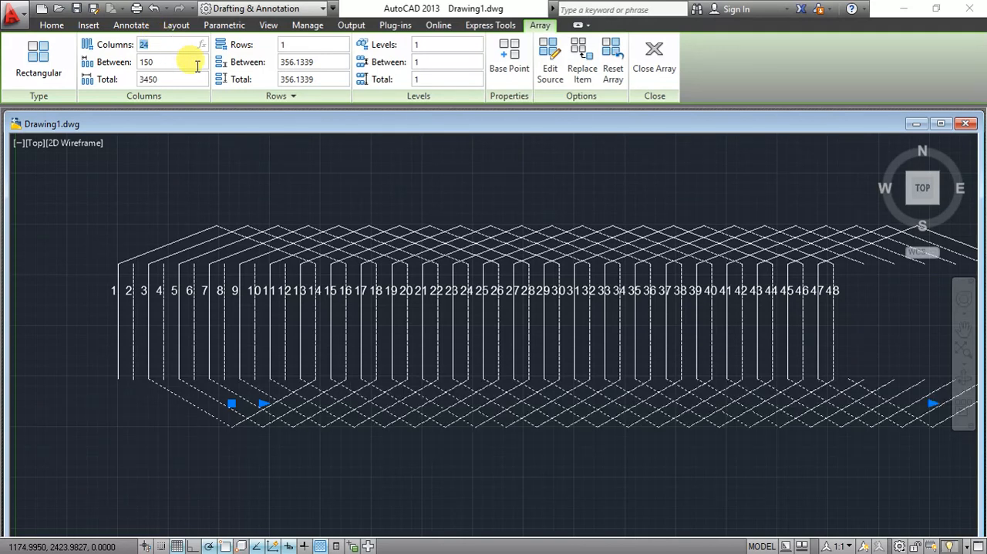
{"action": "left_click", "coordinate": [640, 68]}
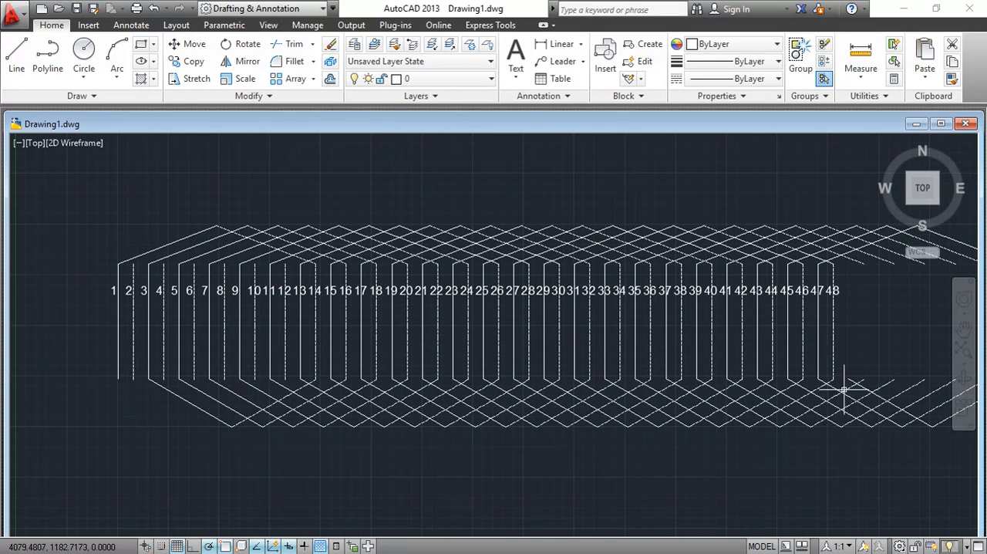
{"action": "left_click", "coordinate": [963, 331]}
{"action": "mouse_move", "coordinate": [917, 339]}
{"action": "left_mouse_down"}
{"action": "mouse_move", "coordinate": [652, 315]}
{"action": "mouse_move", "coordinate": [511, 335]}
{"action": "mouse_move", "coordinate": [587, 340]}
{"action": "left_mouse_up"}
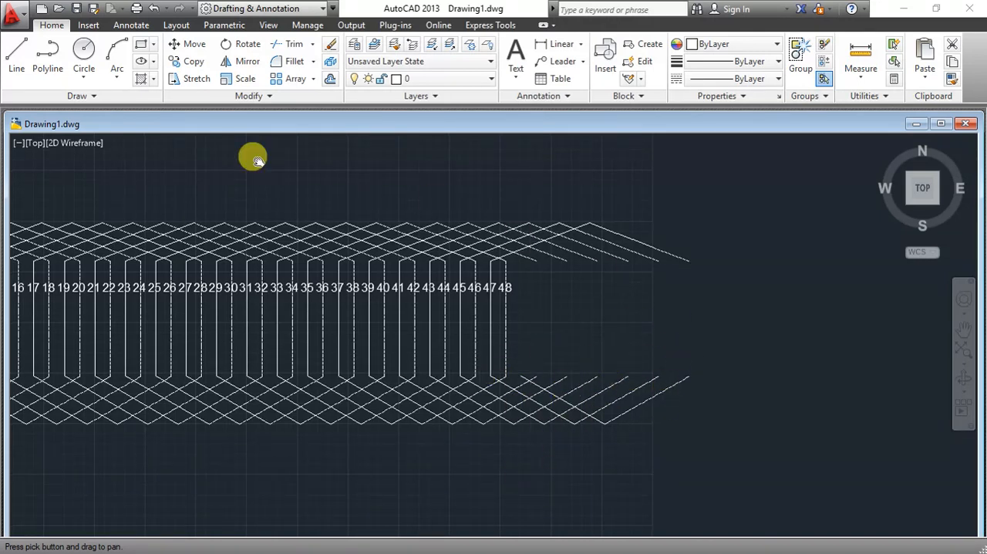
- Try moving the array of lower sloping segments as a single object and undo the move
{"action": "right_click", "coordinate": [339, 188]}
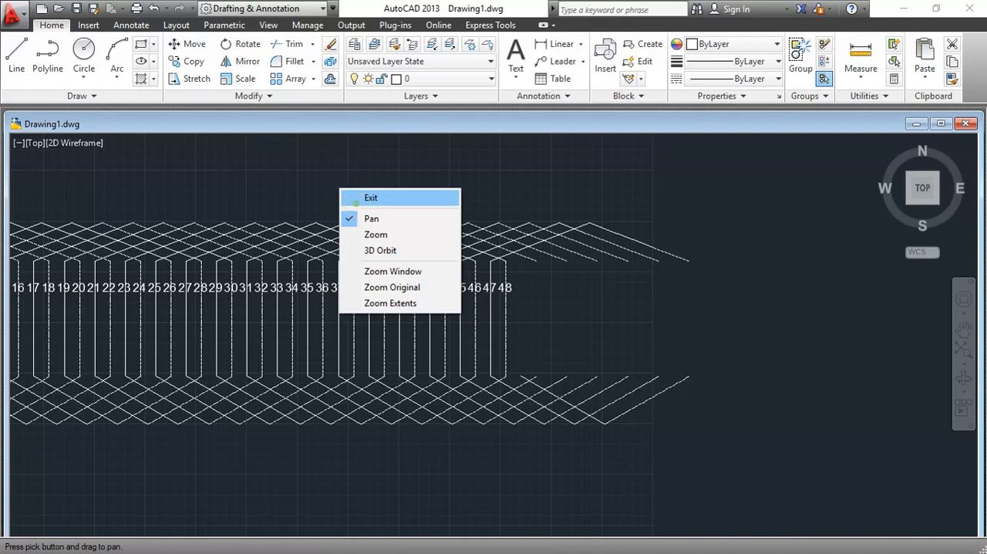
{"action": "left_click", "coordinate": [370, 197]}
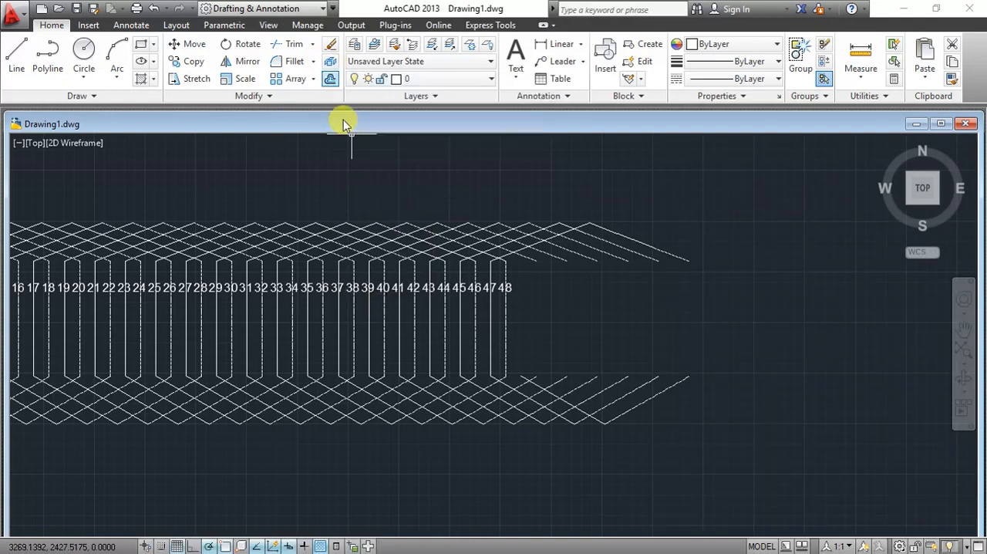
{"action": "left_click", "coordinate": [536, 384]}
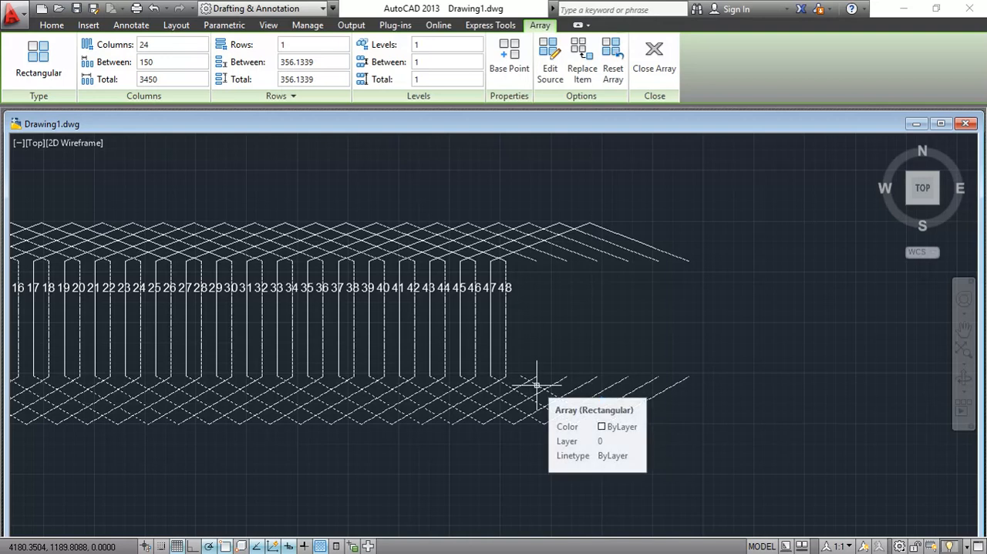
{"action": "key", "text": "Escape"}
{"action": "key", "text": "ctrl+z"}
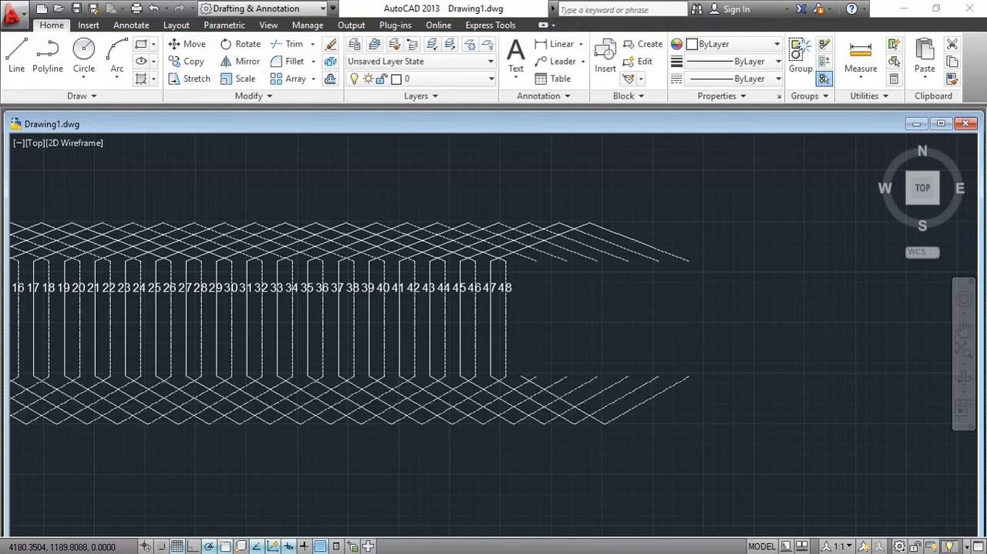
{"action": "left_click", "coordinate": [539, 384]}
{"action": "left_click_drag", "start_coordinate": [539, 387], "coordinate": [603, 390]}
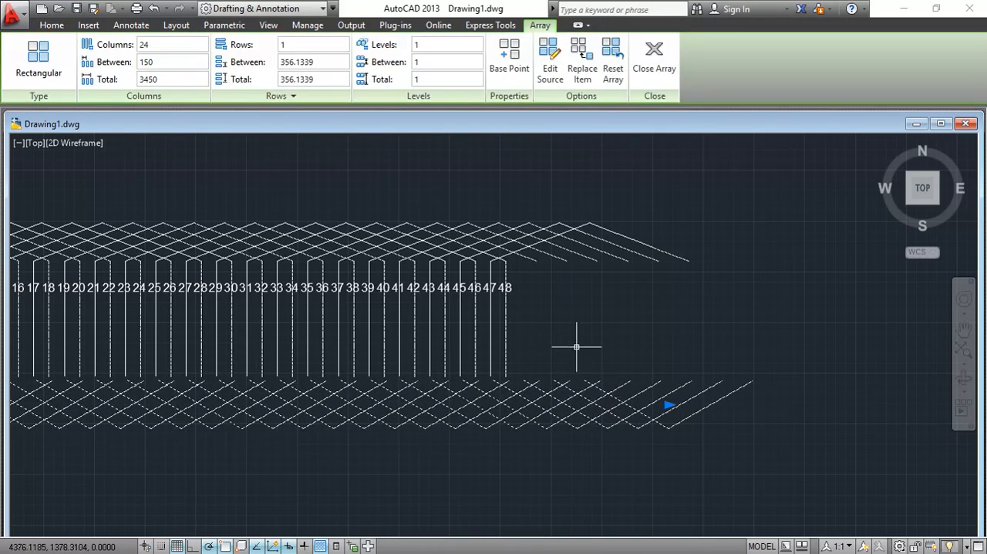
{"action": "left_click_drag", "start_coordinate": [556, 410], "coordinate": [570, 447]}
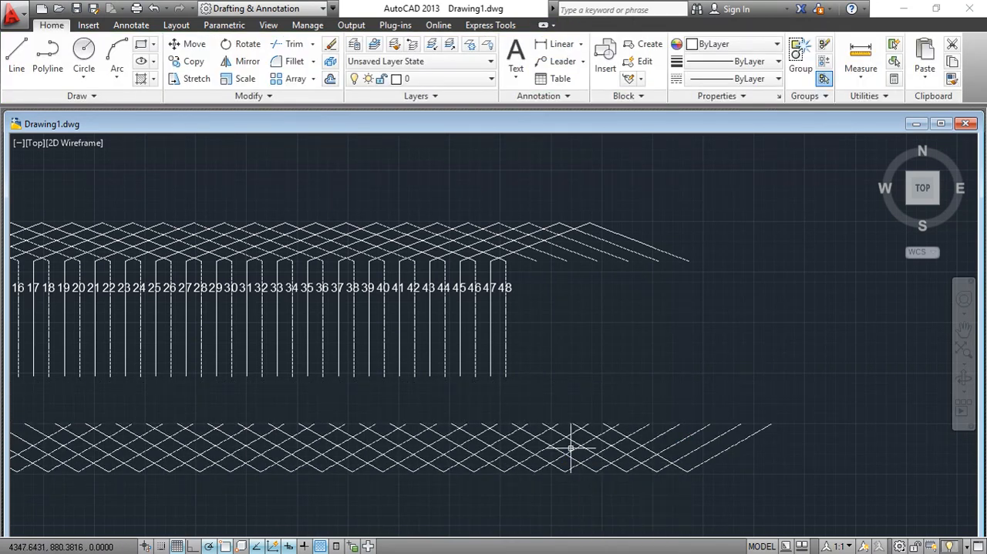
{"action": "key", "text": "ctrl+z"}
{"action": "key", "text": "ctrl+z"}
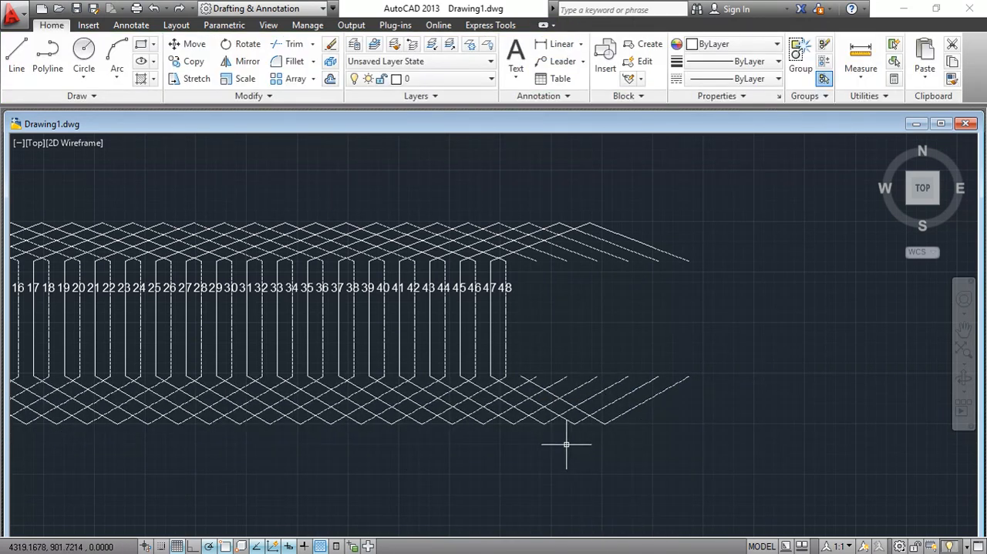
- Explode the array of lower sloping segments into individual lines
{"action": "left_click", "coordinate": [331, 61]}
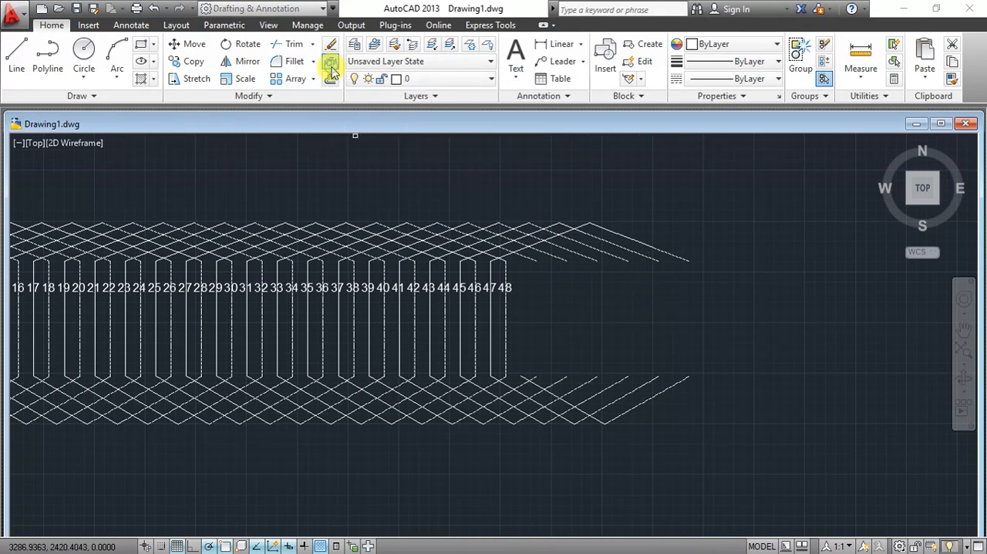
{"action": "left_click", "coordinate": [555, 395]}
{"action": "key", "text": "Return"}
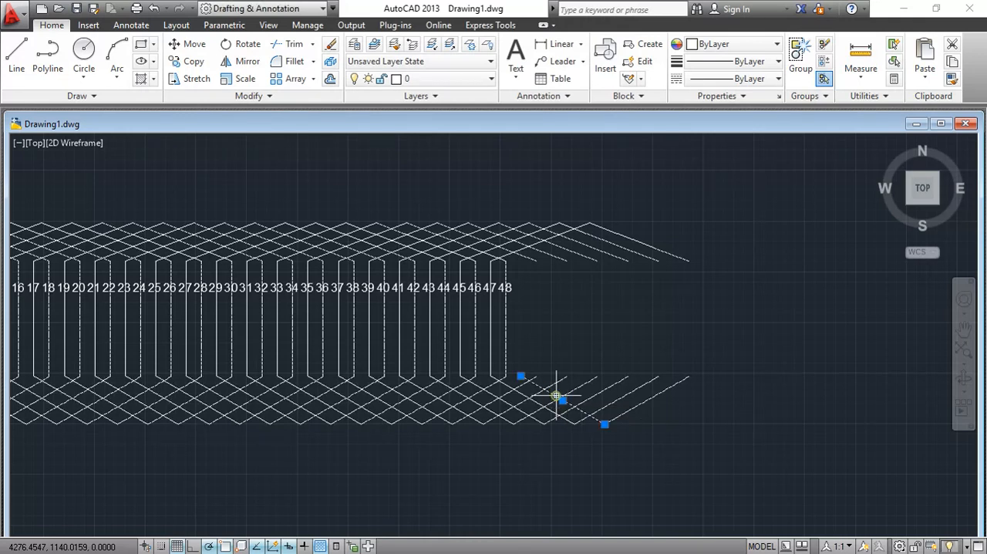
- Try moving the last lower solid sloping segment up, away from the conductors, and undo the change
{"action": "left_click", "coordinate": [563, 400]}
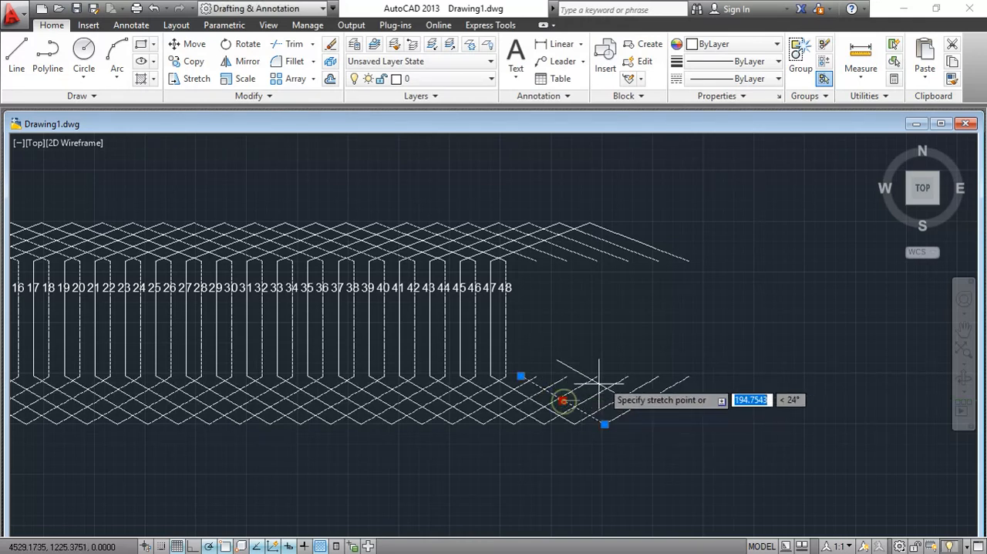
{"action": "left_click", "coordinate": [679, 332]}
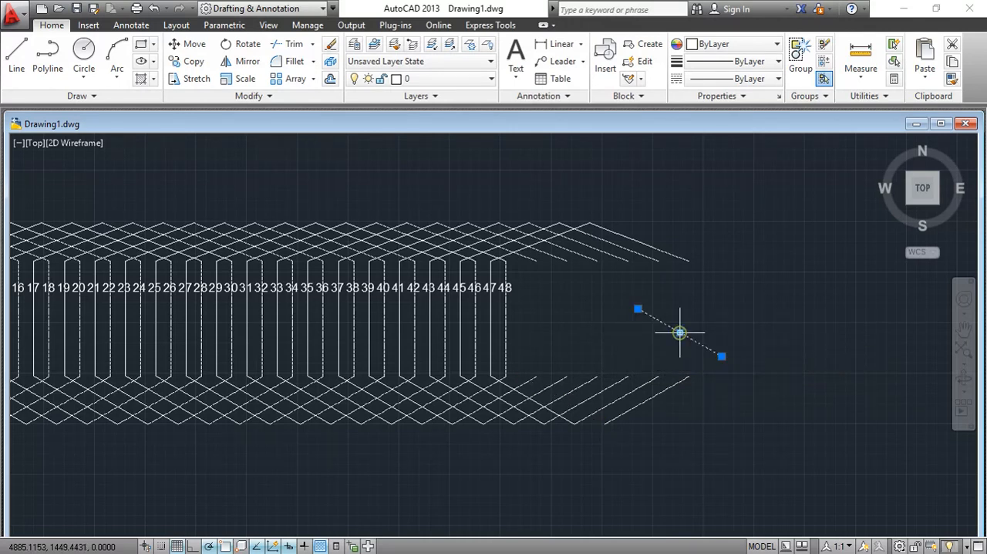
{"action": "key", "text": "Delete"}
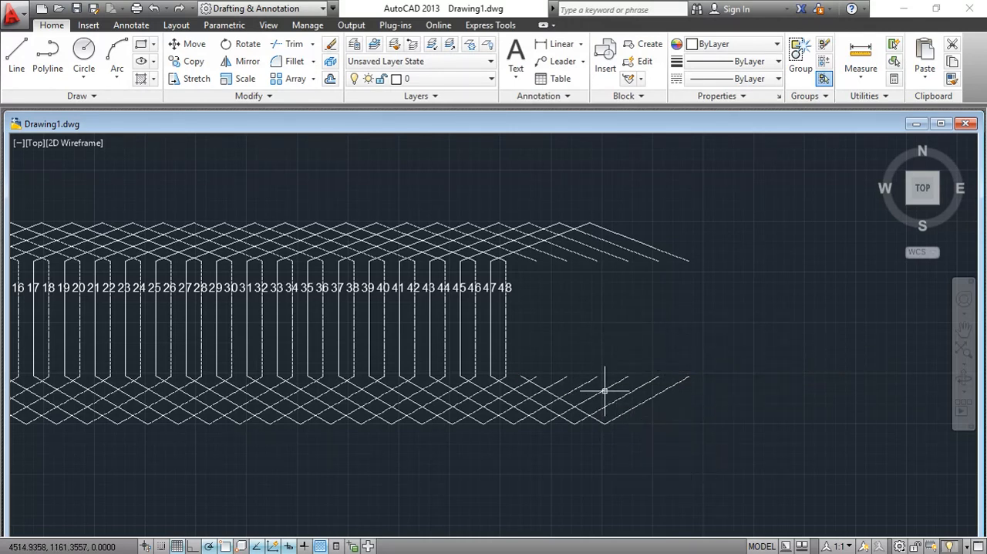
- Draw a vertical lead line about 253 units long downward from the first lower apex, between lines 3 and 14
{"action": "left_click", "coordinate": [957, 334]}
{"action": "mouse_move", "coordinate": [562, 341]}
{"action": "left_mouse_down"}
{"action": "mouse_move", "coordinate": [905, 342]}
{"action": "mouse_move", "coordinate": [833, 336]}
{"action": "mouse_move", "coordinate": [774, 315]}
{"action": "left_mouse_up"}
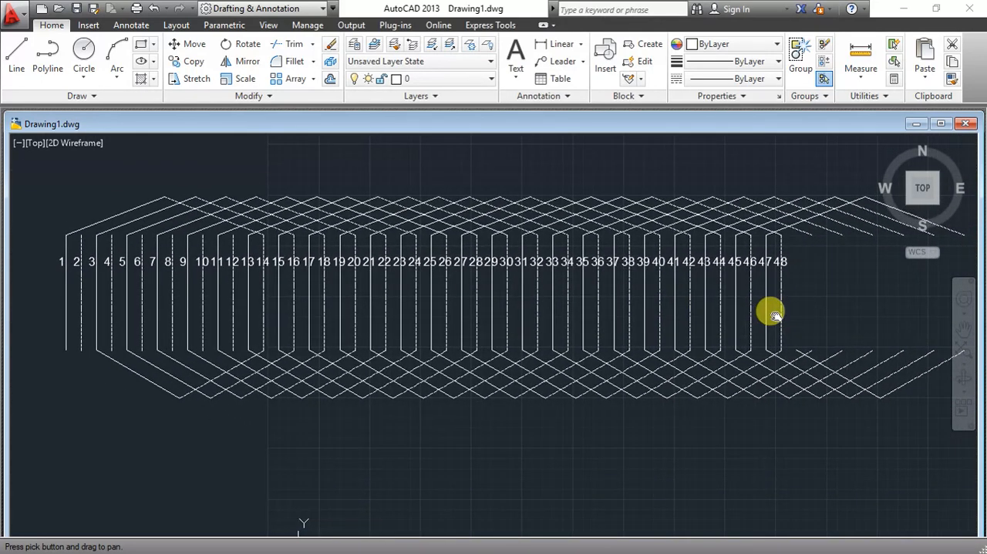
{"action": "right_click", "coordinate": [312, 354]}
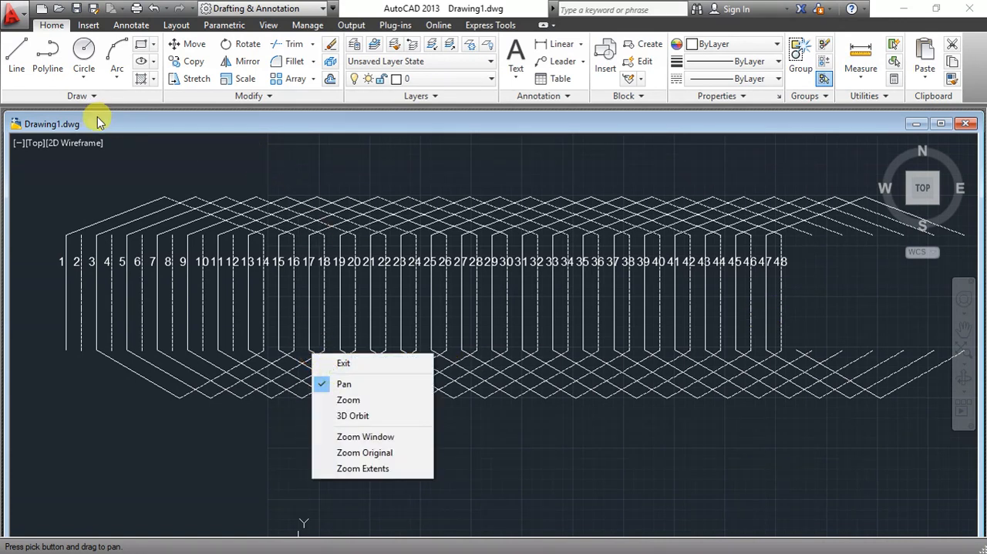
{"action": "left_click", "coordinate": [330, 363]}
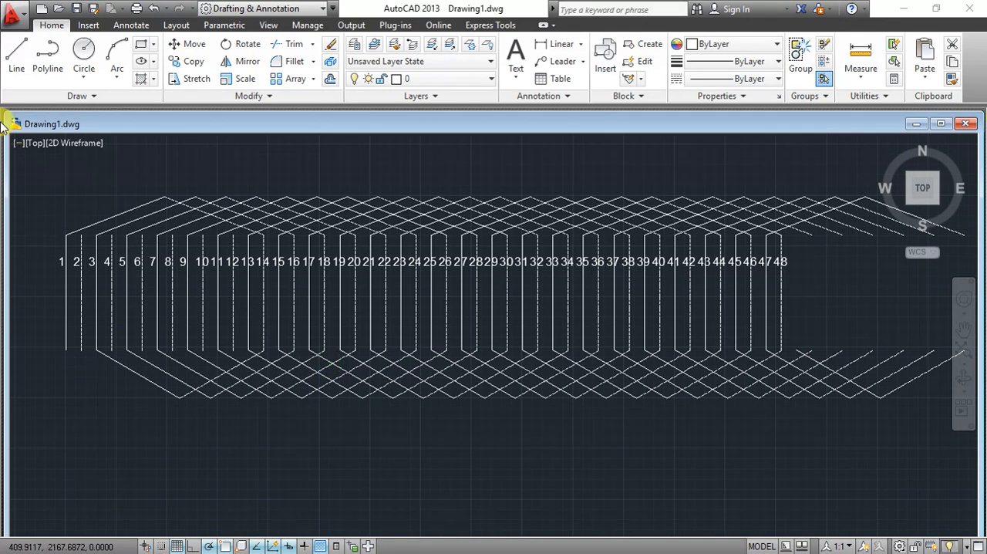
{"action": "left_click", "coordinate": [17, 48]}
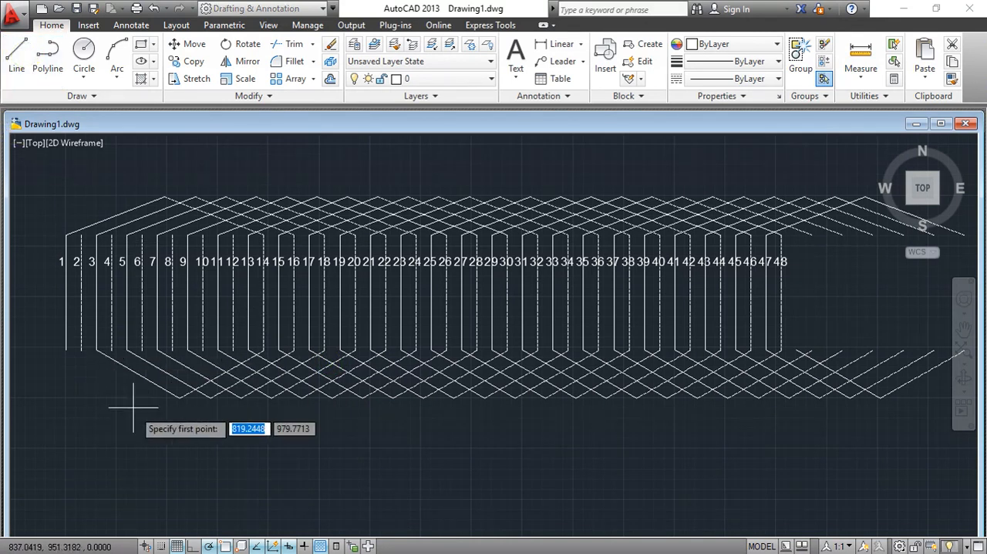
{"action": "left_click", "coordinate": [179, 398]}
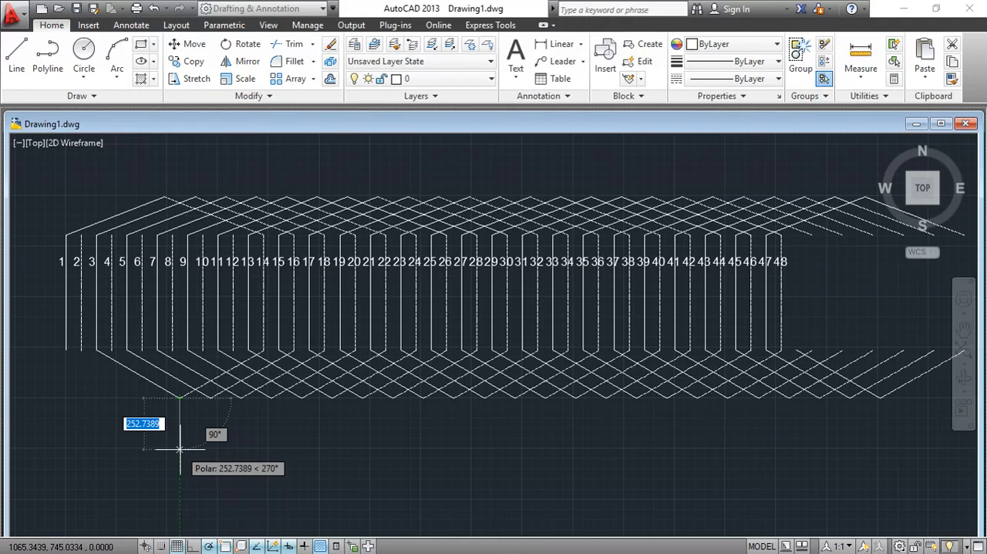
{"action": "right_click", "coordinate": [142, 424]}
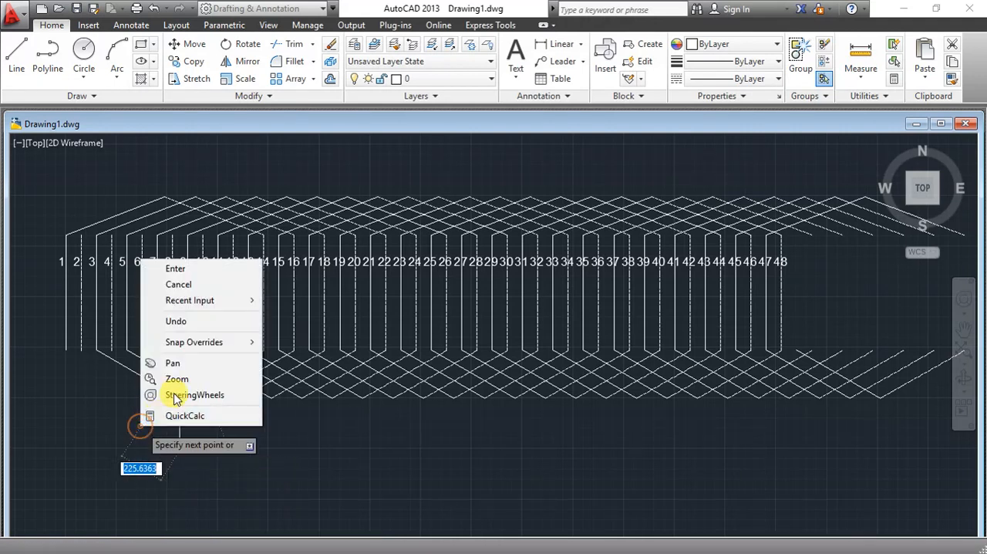
{"action": "left_click", "coordinate": [190, 285]}
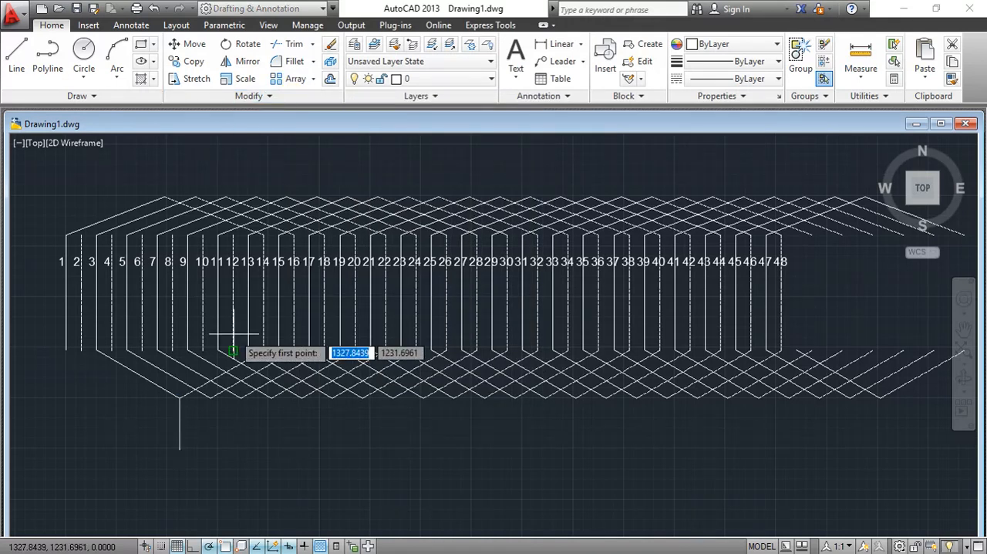
{"action": "left_click", "coordinate": [27, 46]}
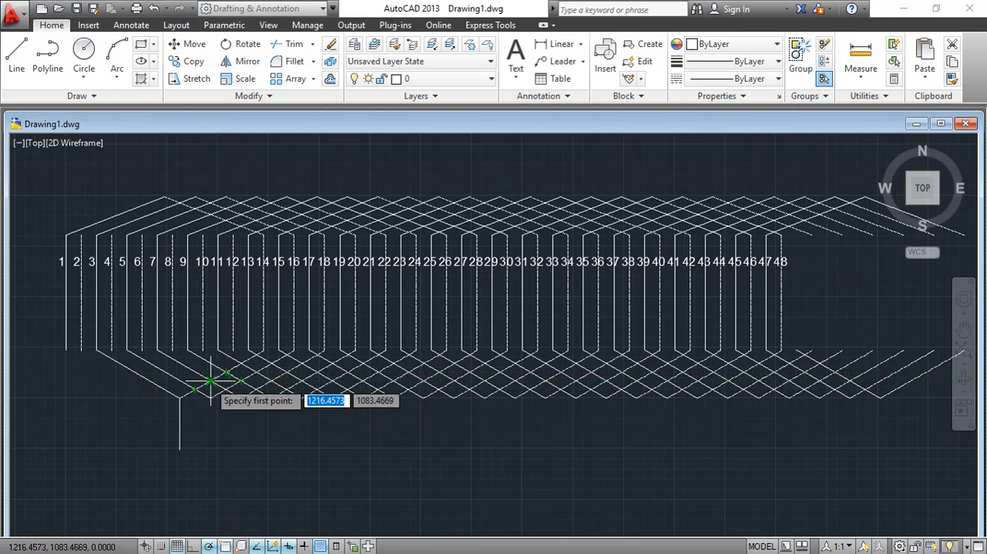
{"action": "left_click", "coordinate": [180, 397]}
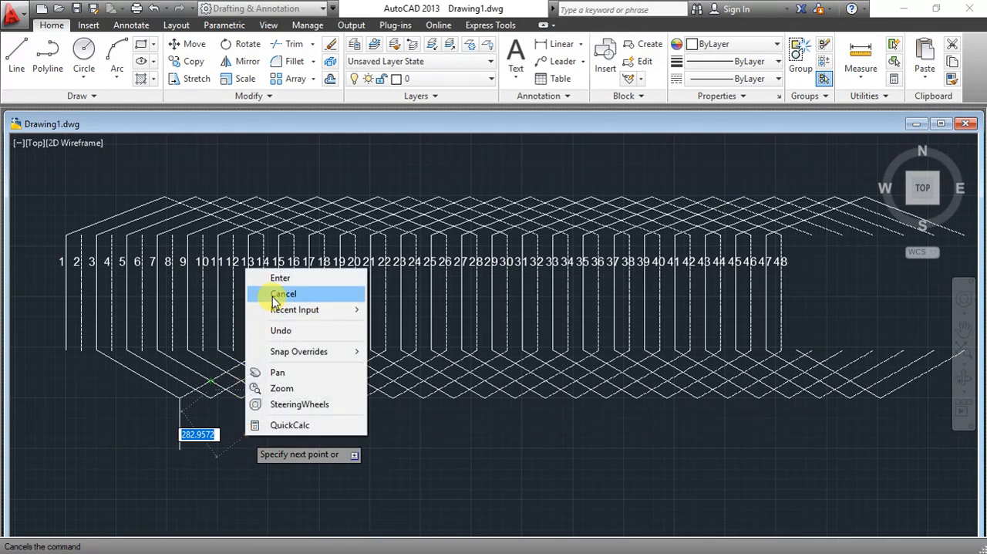
{"action": "left_click", "coordinate": [271, 293]}
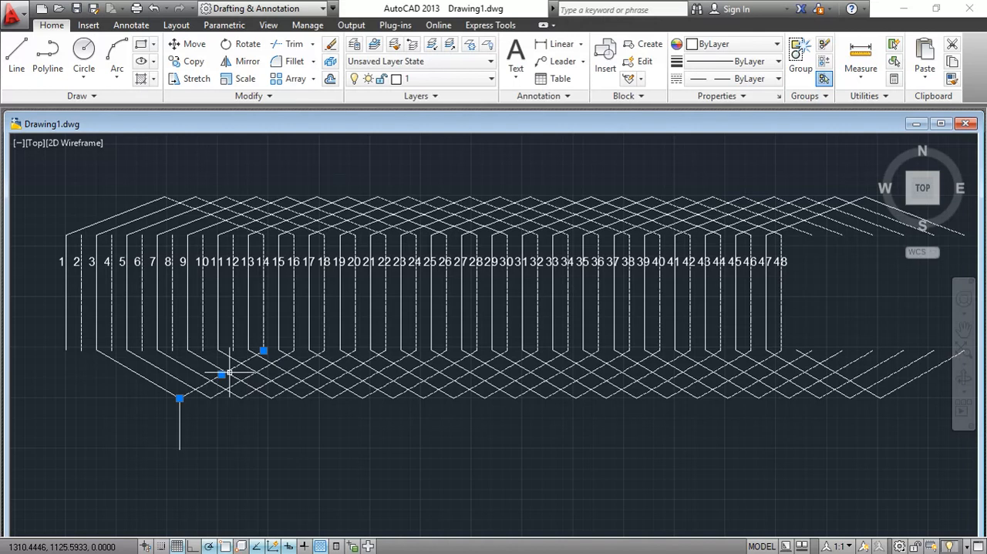
- Copy the dashed sloping segment from line 14's lower end to the lower ends of lines 12, 10, 8, 6, 4 and 2
{"action": "type", "text": "CP"}
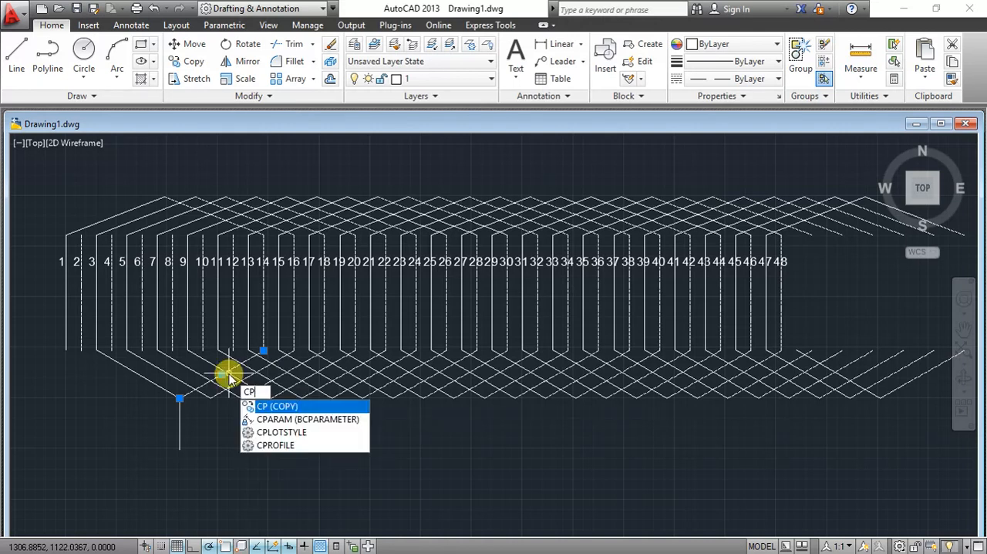
{"action": "key", "text": "Return"}
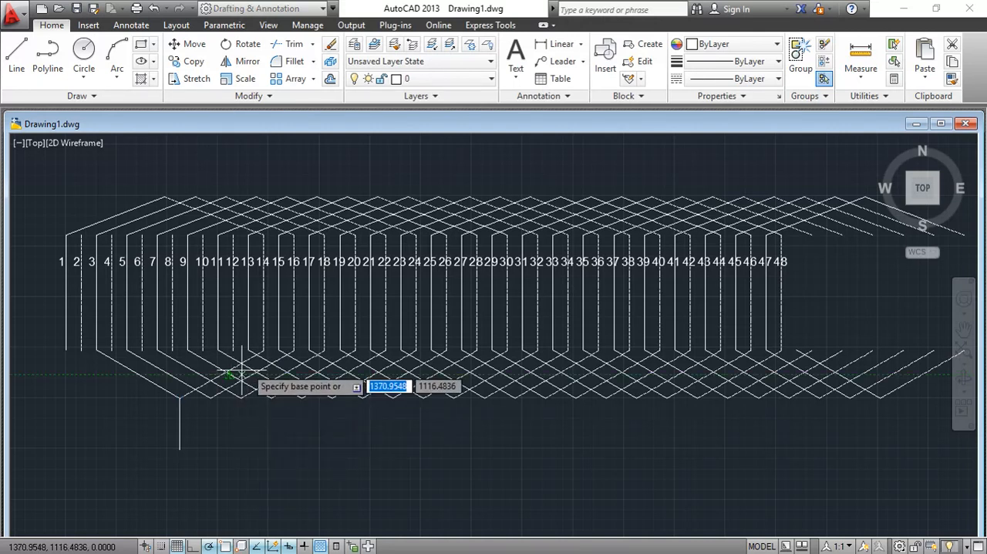
{"action": "left_click", "coordinate": [262, 352]}
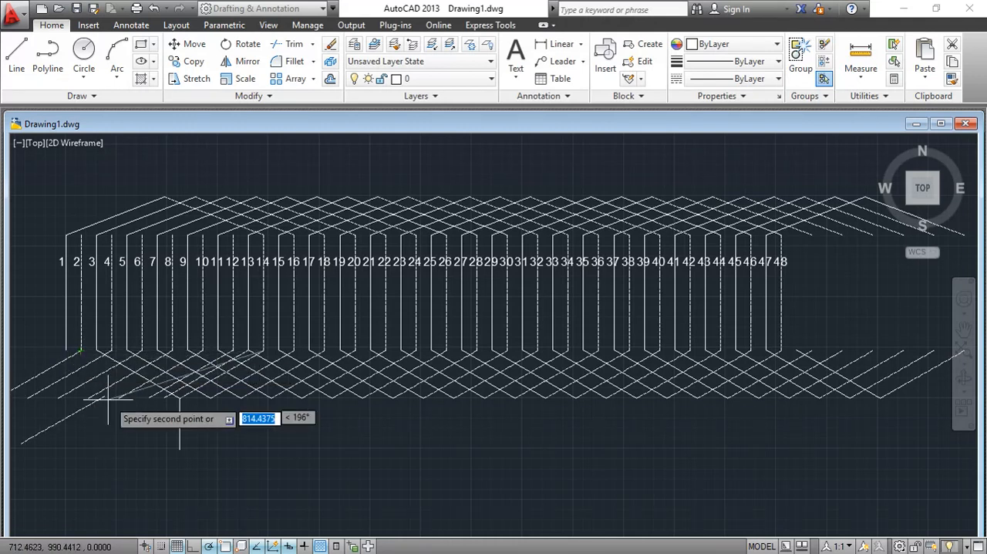
{"action": "right_click", "coordinate": [110, 440]}
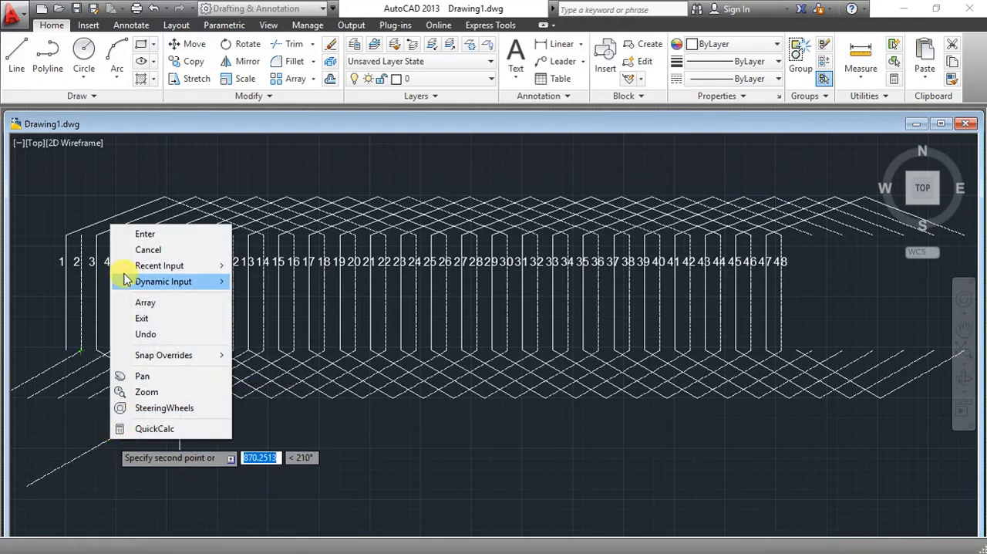
{"action": "left_click", "coordinate": [137, 255]}
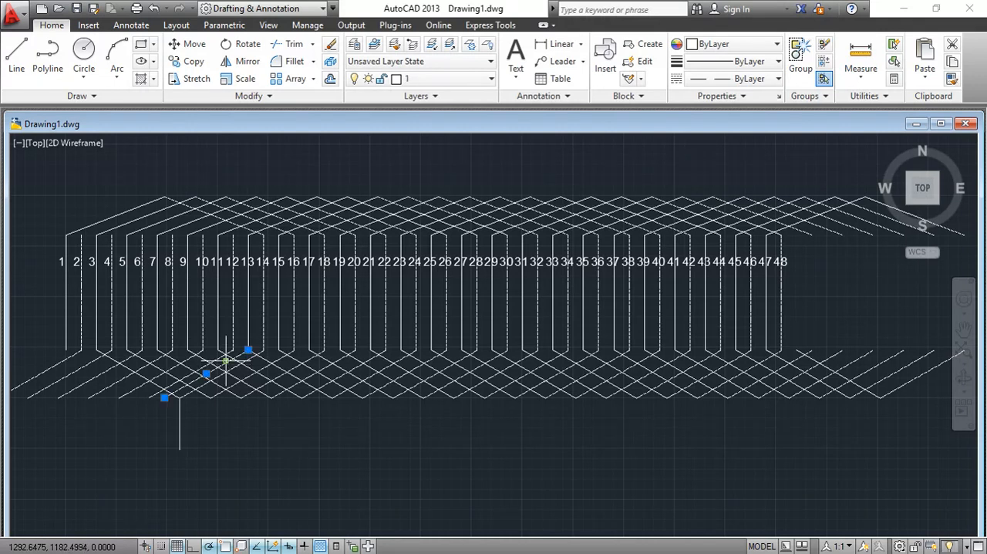
{"action": "key", "text": "Escape"}
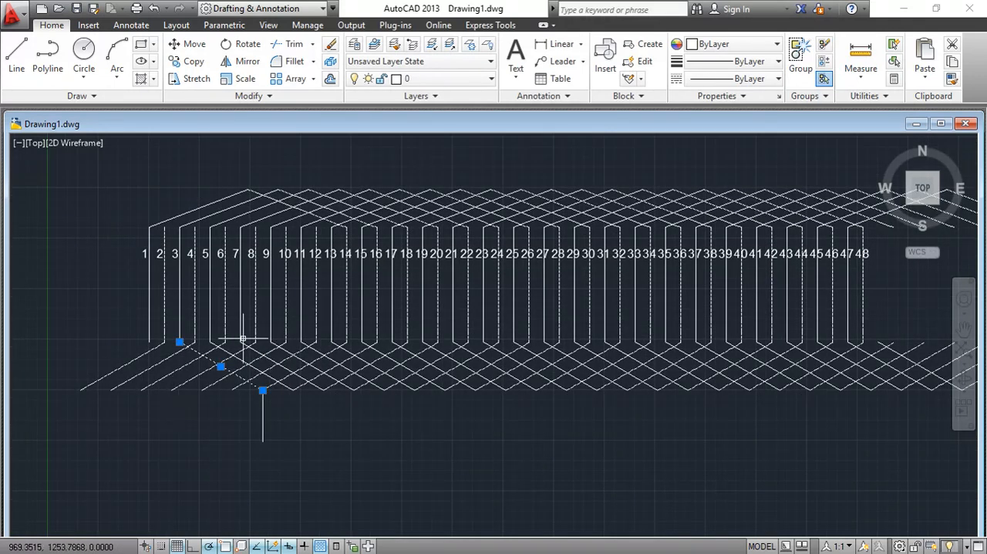
- Copy the solid sloping segment from line 3's lower end to line 1's lower end, 150 units away
{"action": "type", "text": "p"}
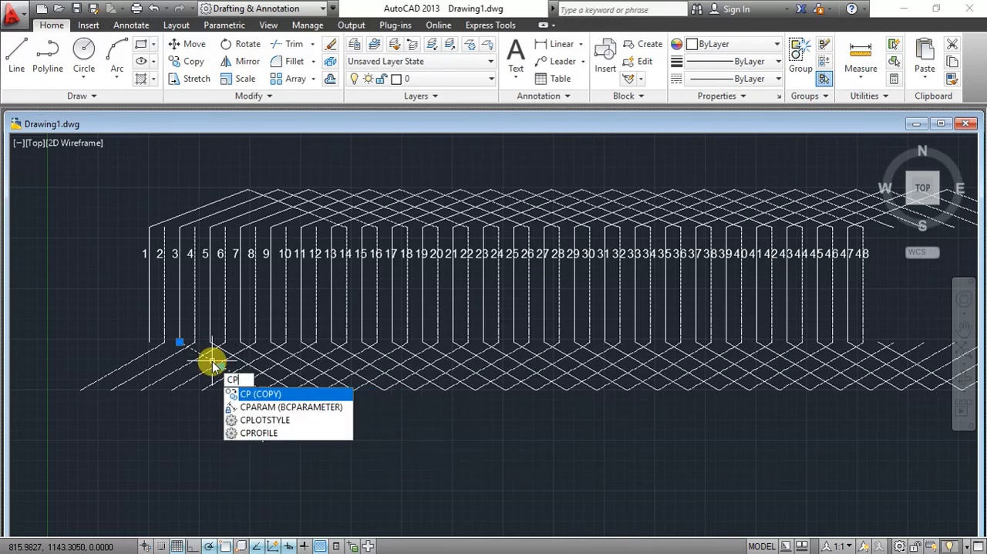
{"action": "key", "text": "Return"}
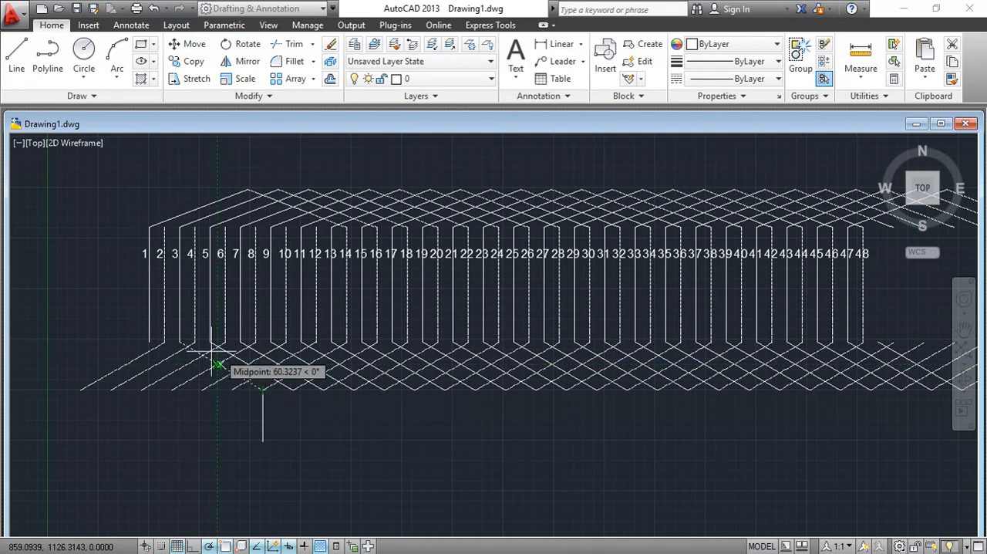
{"action": "left_click", "coordinate": [179, 341]}
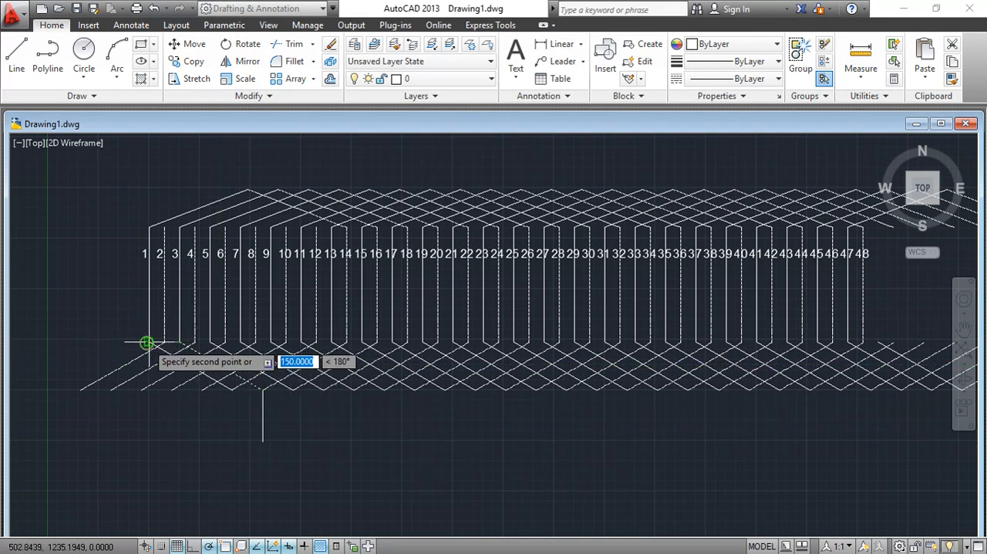
{"action": "right_click", "coordinate": [179, 413]}
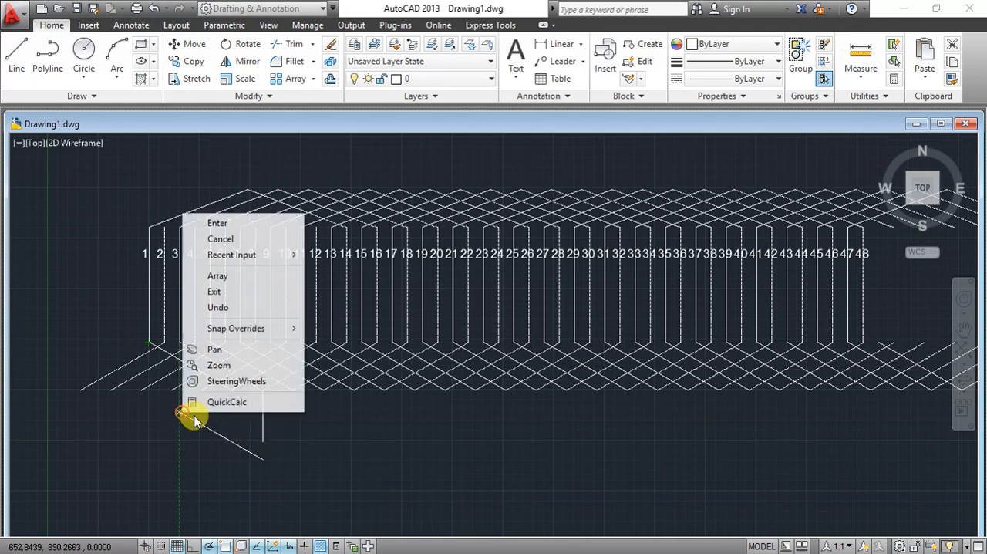
{"action": "left_click", "coordinate": [221, 238]}
- Move the vertical lead line to the lower apex joining lines 1 and 12
{"action": "left_click", "coordinate": [263, 409]}
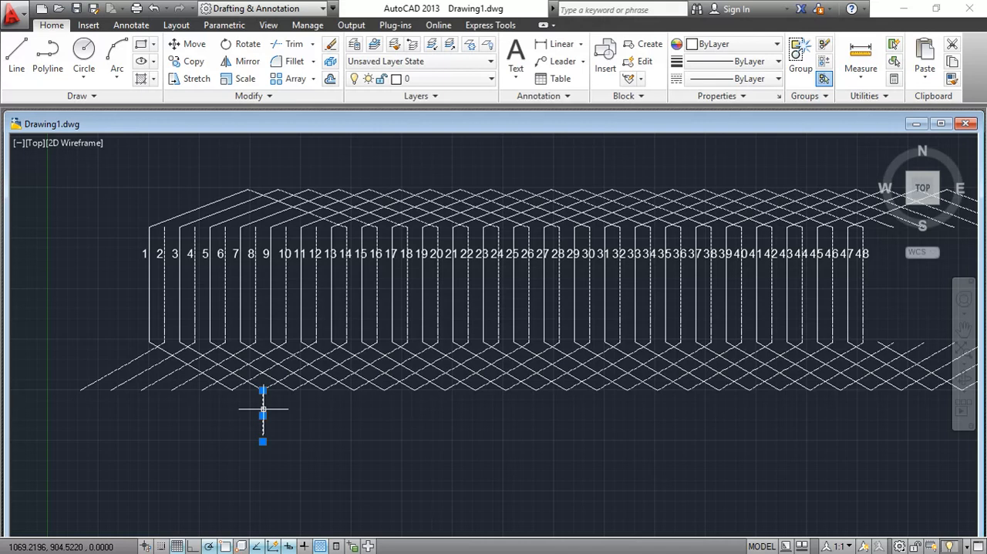
{"action": "left_click", "coordinate": [263, 415]}
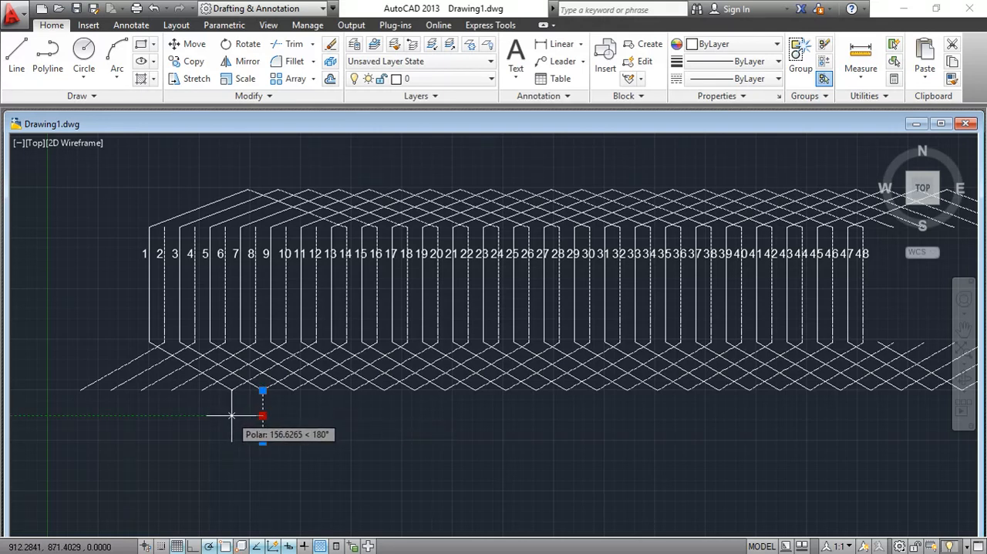
{"action": "left_click", "coordinate": [233, 416]}
{"action": "key", "text": "Escape"}
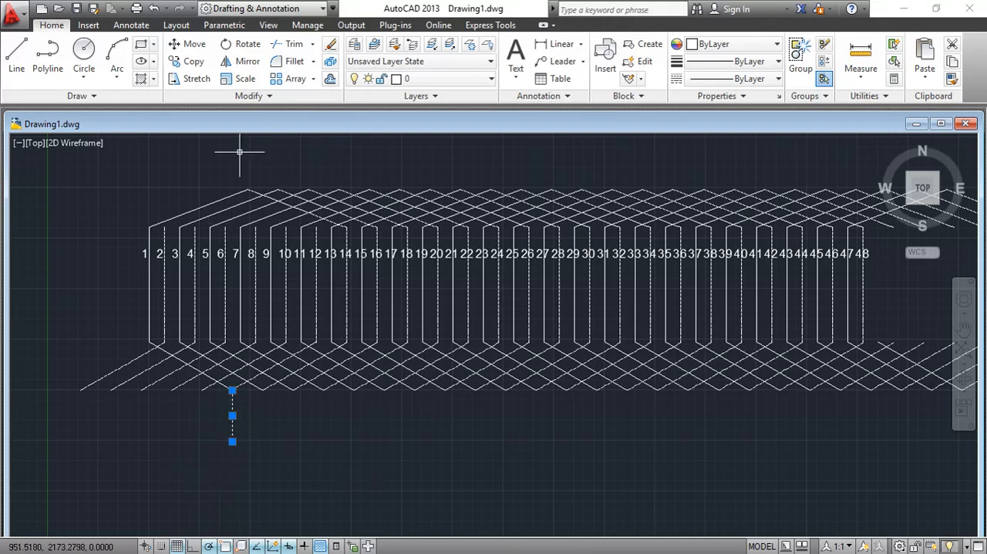
- Array the vertical lead line in 24 columns and 1 row with a column spacing of 150
{"action": "left_click", "coordinate": [297, 78]}
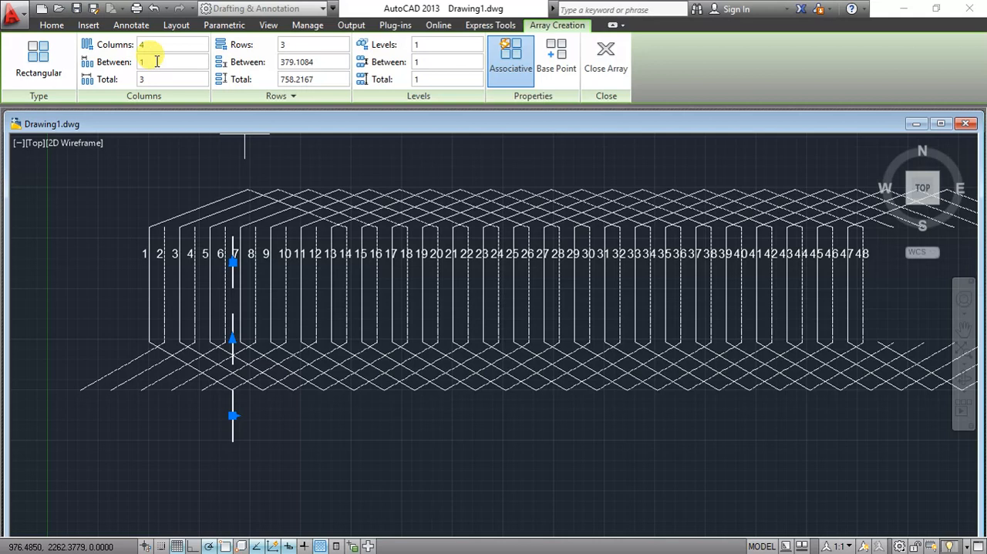
{"action": "left_click", "coordinate": [162, 44]}
{"action": "type", "text": "2"}
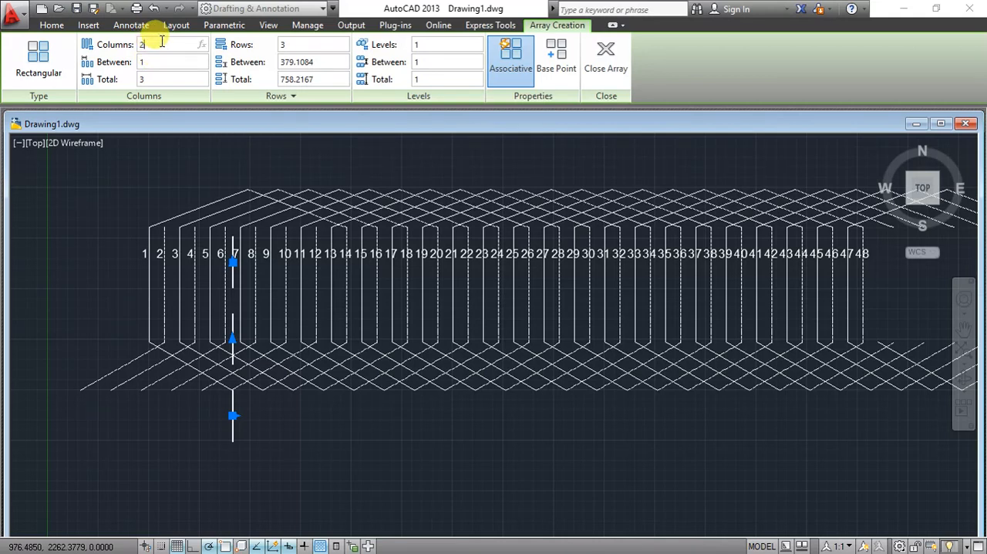
{"action": "type", "text": "4"}
{"action": "left_click", "coordinate": [301, 44]}
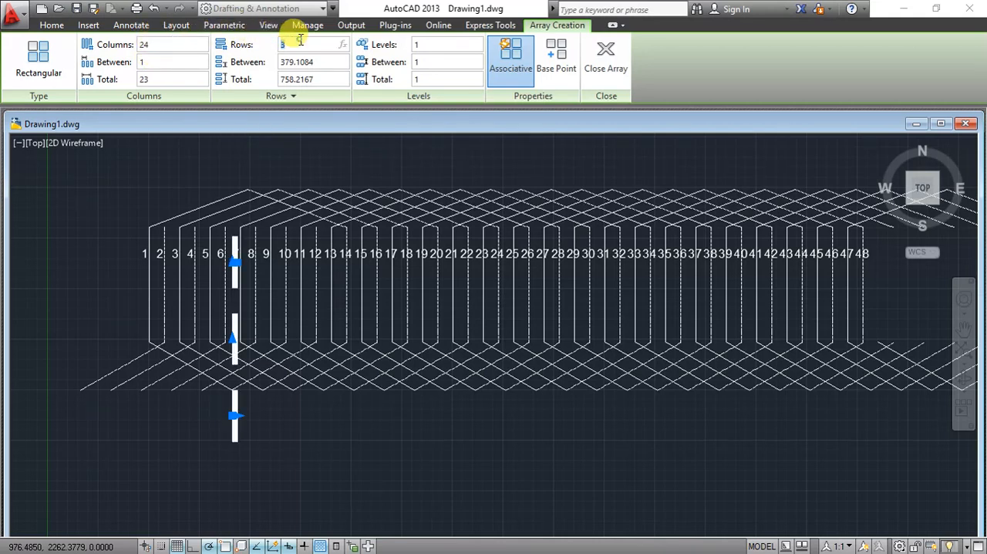
{"action": "type", "text": "1"}
{"action": "left_click", "coordinate": [181, 63]}
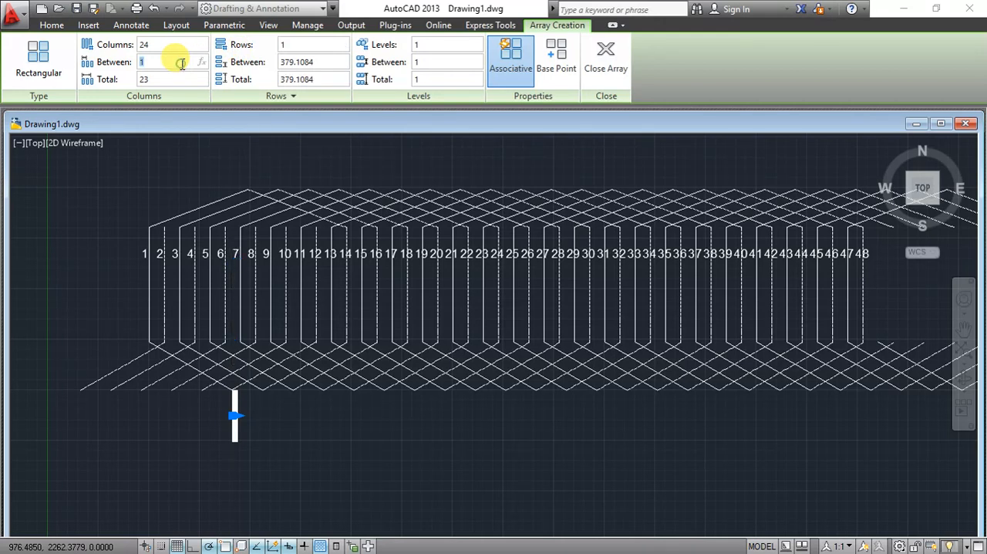
{"action": "key", "text": "Return"}
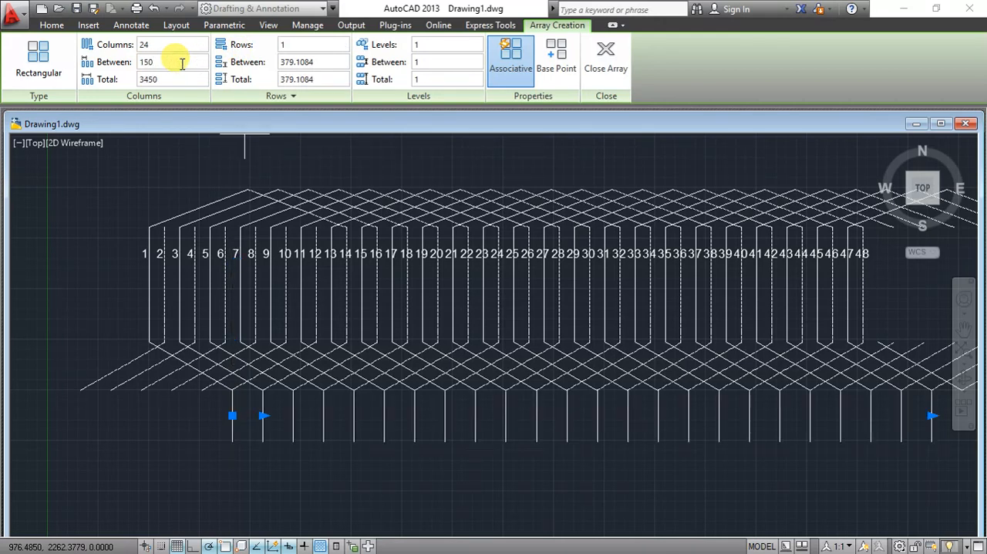
{"action": "key", "text": "Return"}
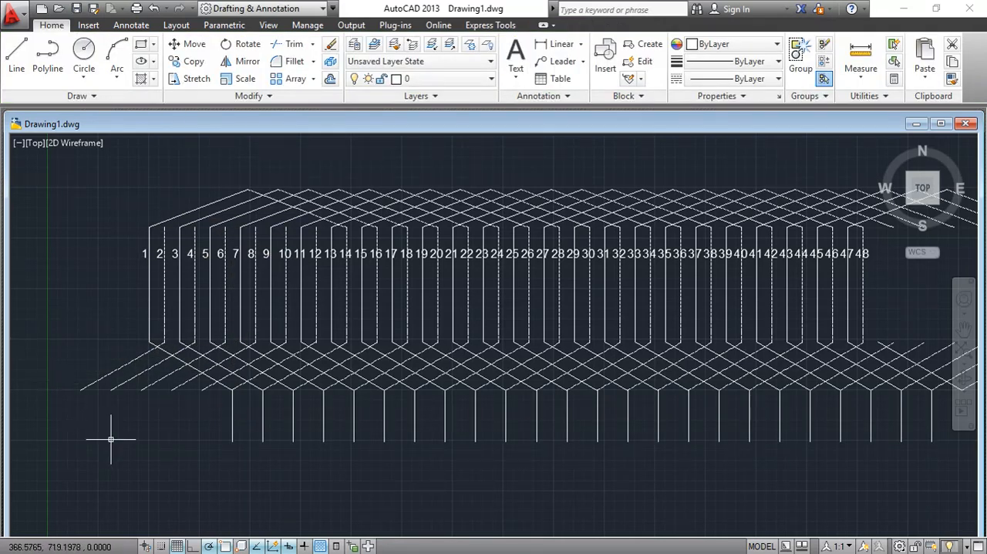
- Draw a closed rectangular strip about 3659 units wide and 132 units high along the lower ends of the vertical leads
{"action": "left_click", "coordinate": [17, 52]}
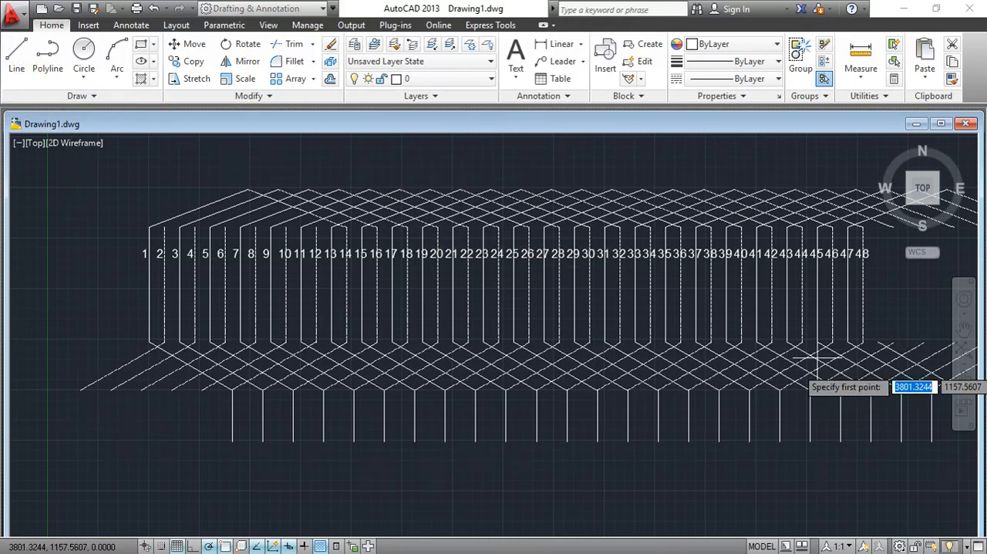
{"action": "left_click", "coordinate": [964, 329]}
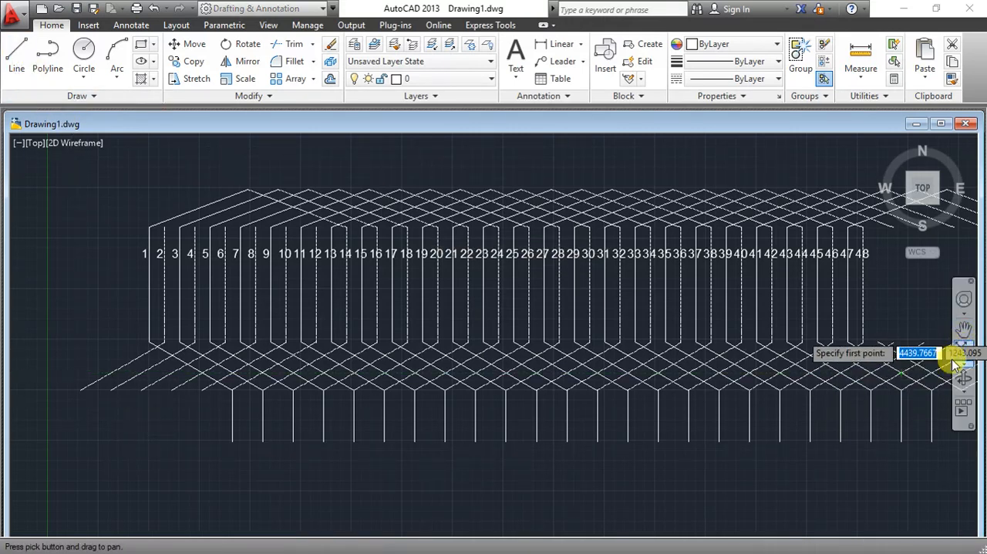
{"action": "mouse_move", "coordinate": [794, 339]}
{"action": "left_mouse_down"}
{"action": "mouse_move", "coordinate": [697, 301]}
{"action": "mouse_move", "coordinate": [723, 291]}
{"action": "left_mouse_up"}
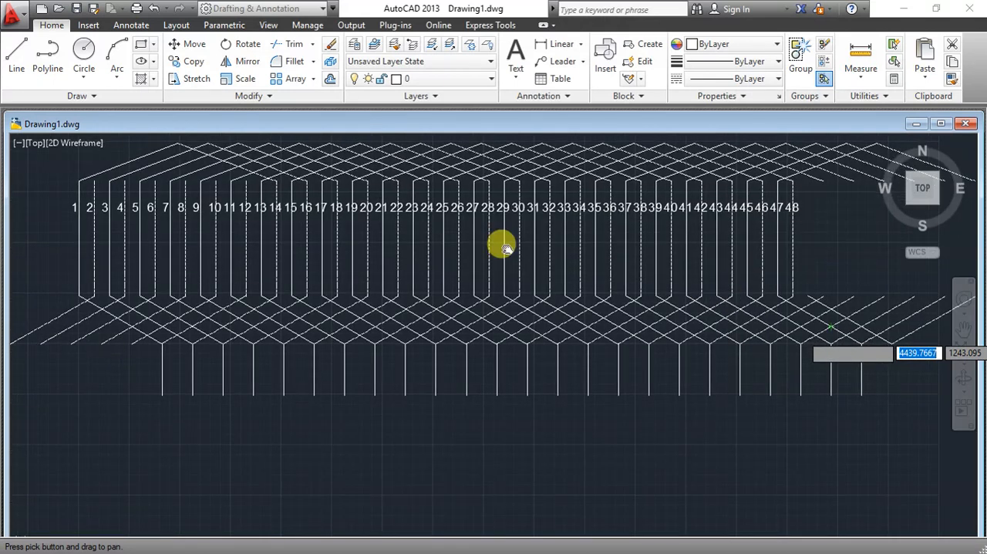
{"action": "right_click", "coordinate": [401, 259]}
{"action": "left_click", "coordinate": [423, 266]}
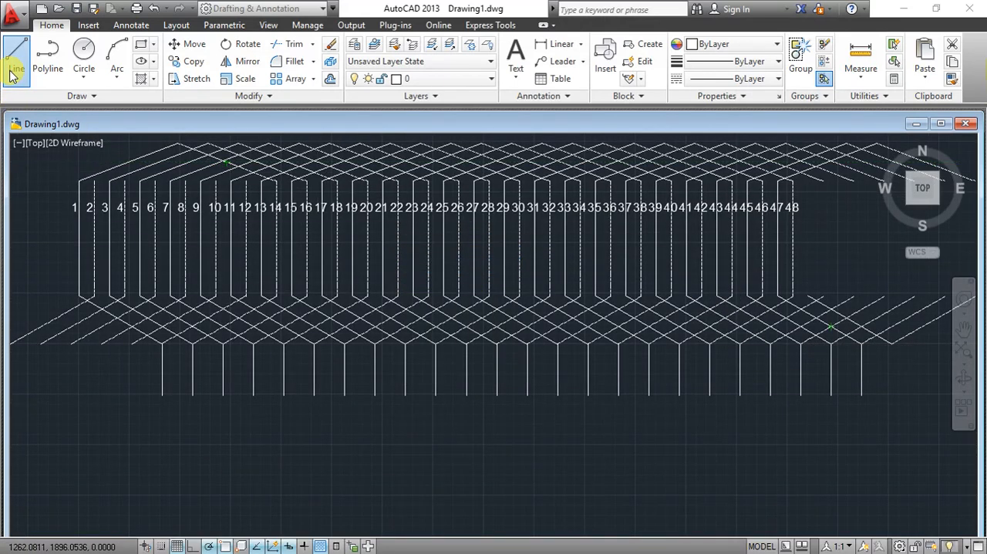
{"action": "left_click", "coordinate": [143, 394]}
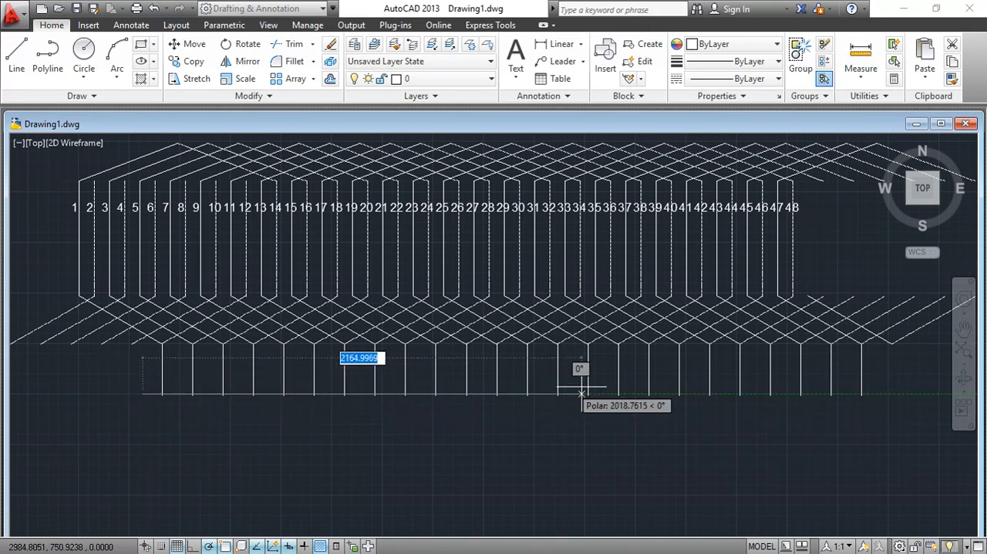
{"action": "left_click", "coordinate": [884, 394]}
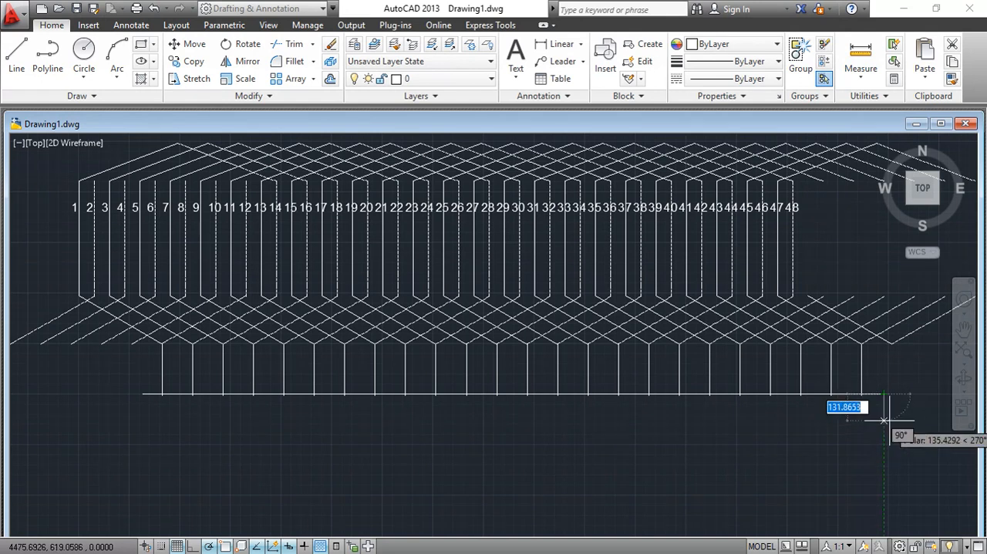
{"action": "left_click", "coordinate": [884, 420]}
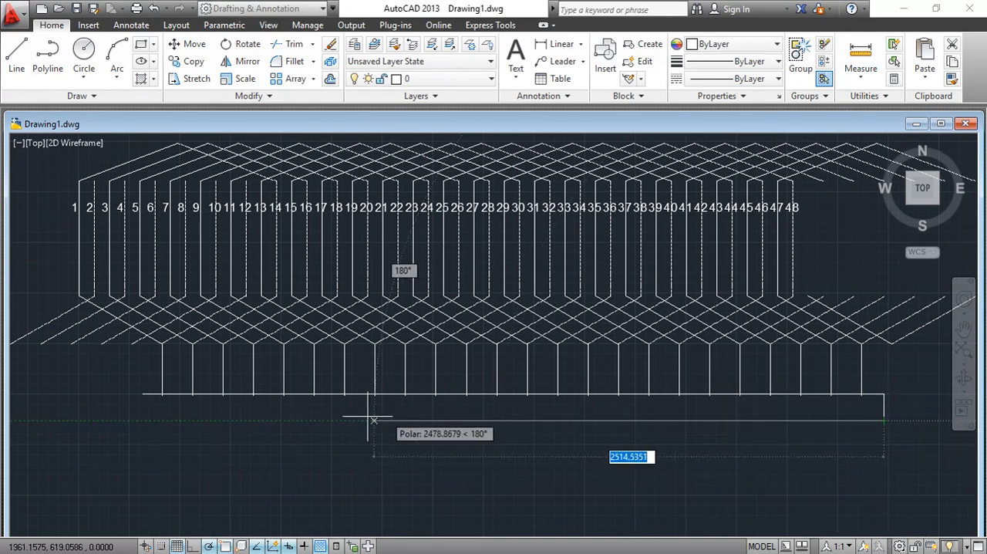
{"action": "left_click", "coordinate": [142, 420]}
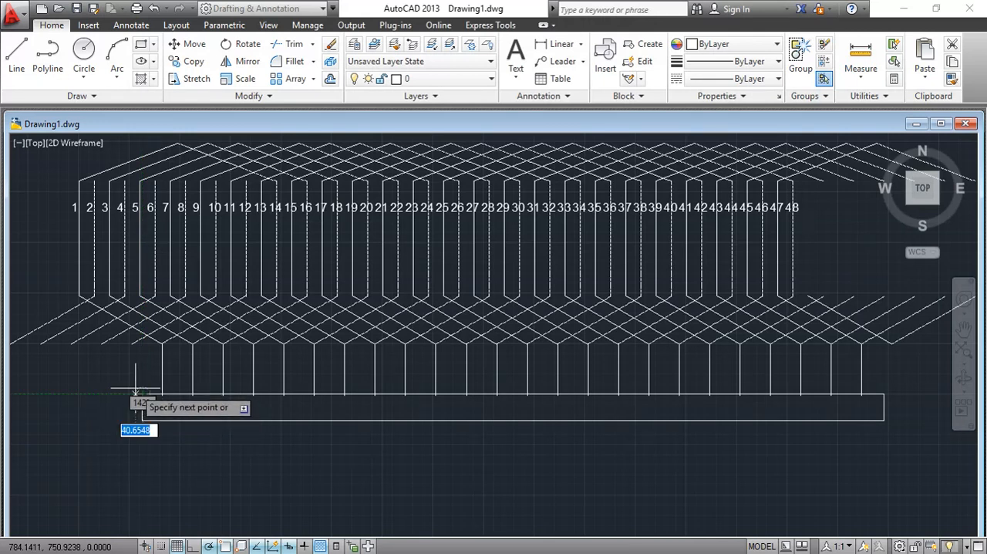
{"action": "right_click", "coordinate": [113, 365]}
{"action": "left_click", "coordinate": [136, 380]}
- Connect the lower ends of the first two leads with a line and draw a vertical divider from its midpoint to the strip's lower edge
{"action": "left_click", "coordinate": [13, 66]}
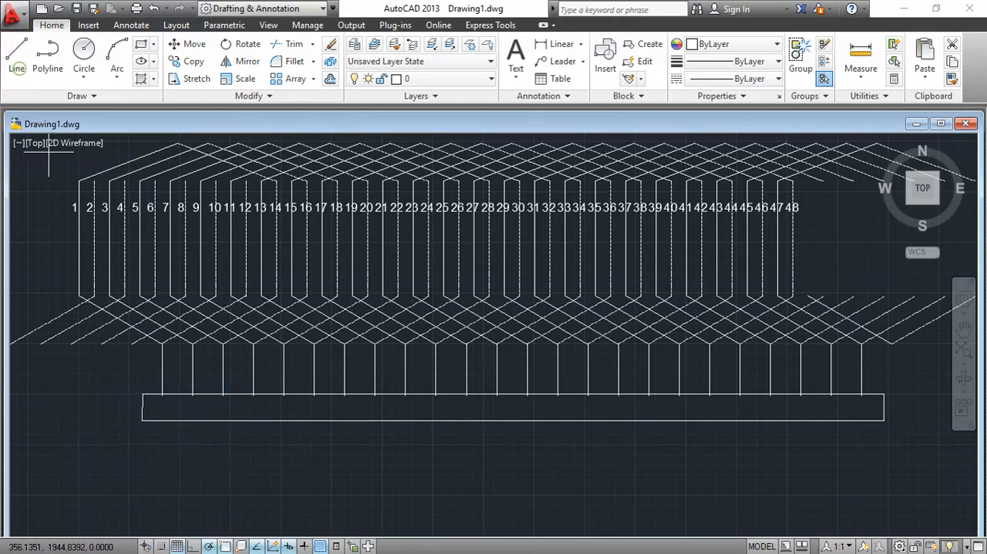
{"action": "left_click", "coordinate": [193, 395]}
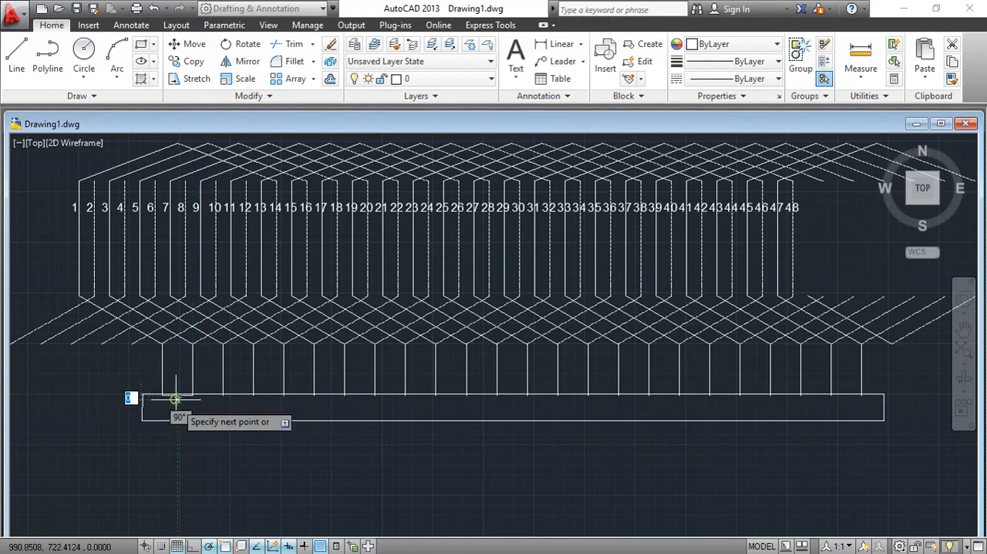
{"action": "right_click", "coordinate": [105, 395]}
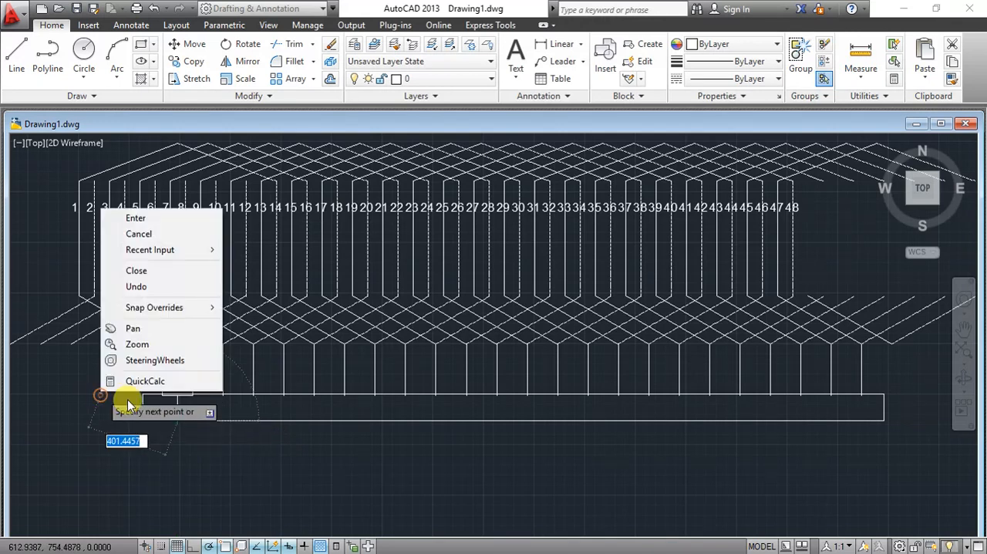
{"action": "left_click", "coordinate": [162, 225]}
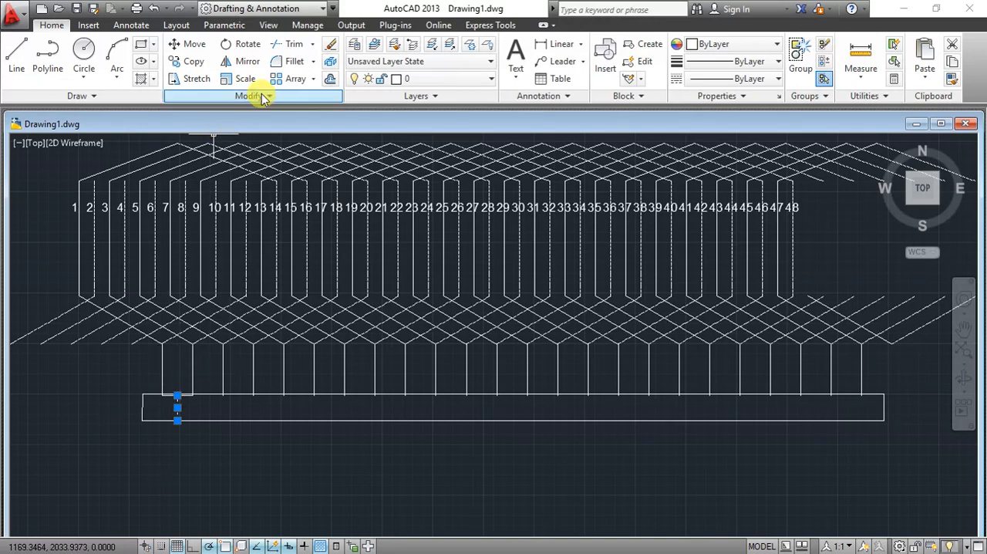
- Array the vertical divider along the strip in 24 columns and 1 row with a column spacing of 150
{"action": "left_click", "coordinate": [285, 79]}
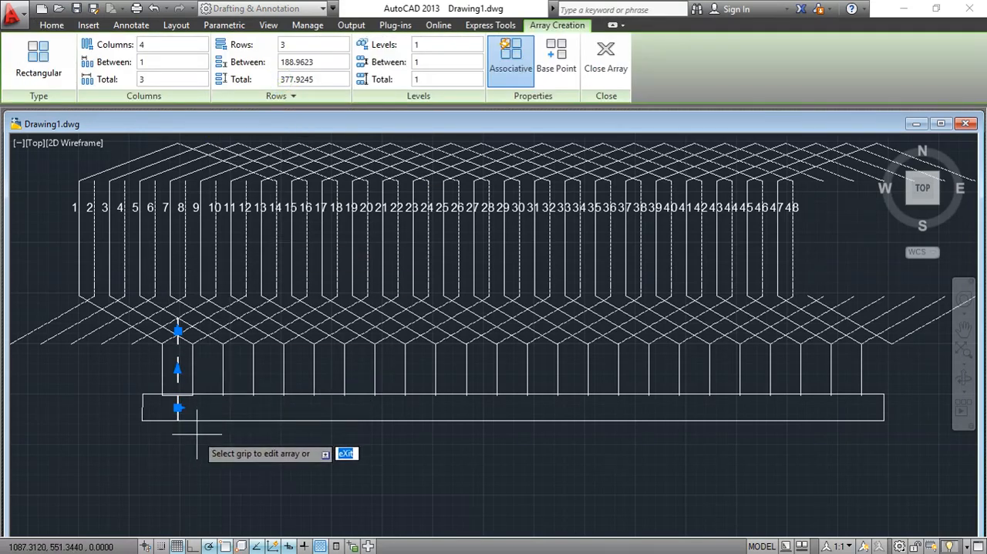
{"action": "left_click", "coordinate": [171, 44]}
{"action": "type", "text": "24"}
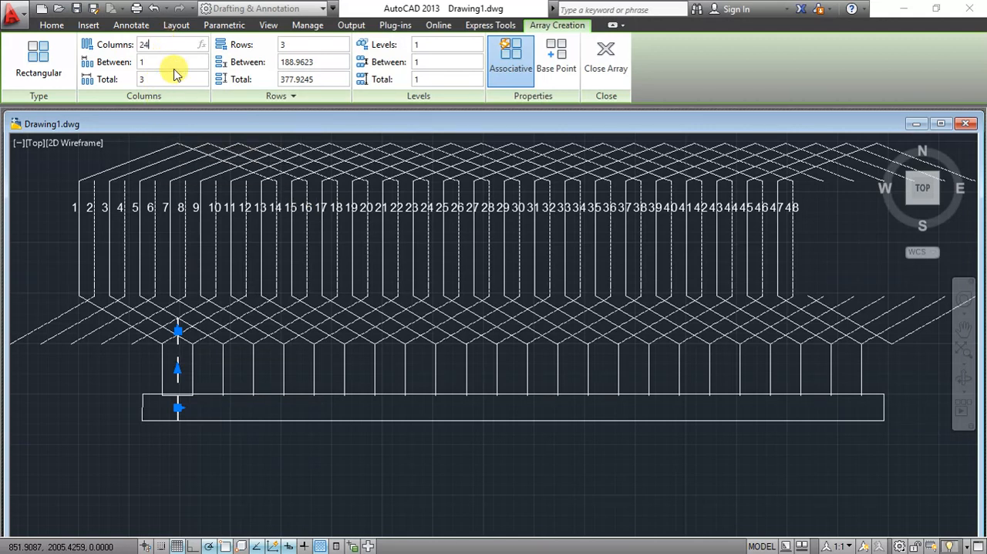
{"action": "left_click", "coordinate": [178, 62]}
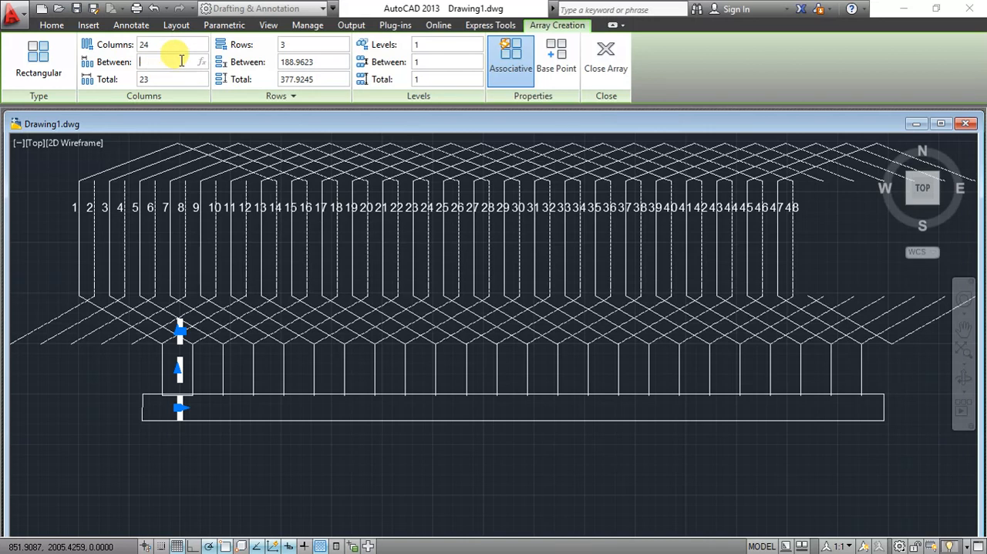
{"action": "type", "text": "150"}
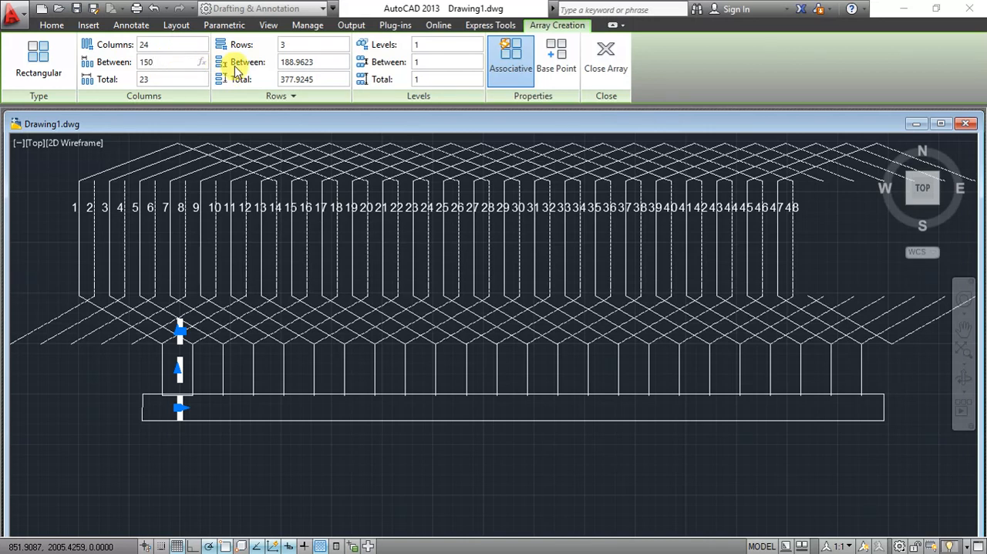
{"action": "left_click", "coordinate": [283, 46]}
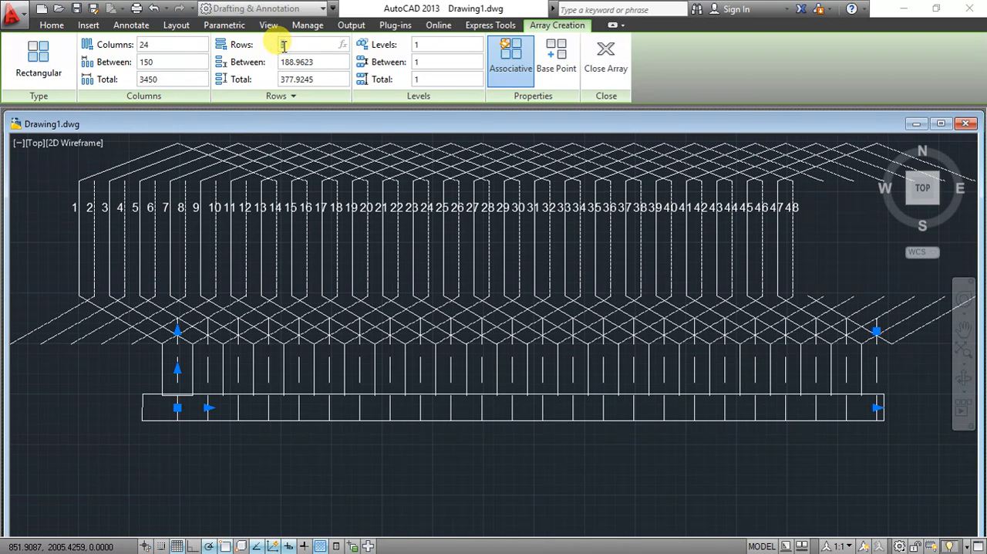
{"action": "type", "text": "1"}
{"action": "key", "text": "Return"}
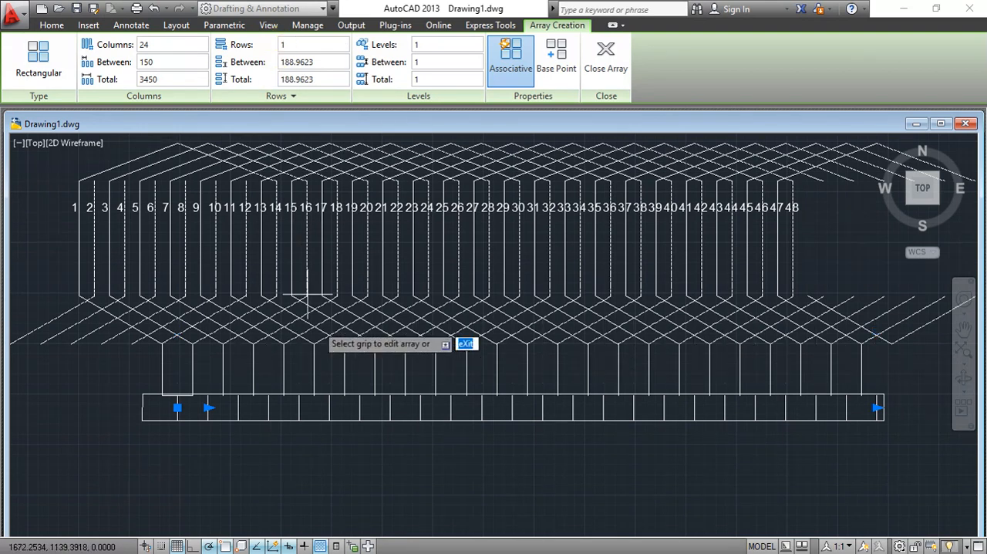
{"action": "key", "text": "Return"}
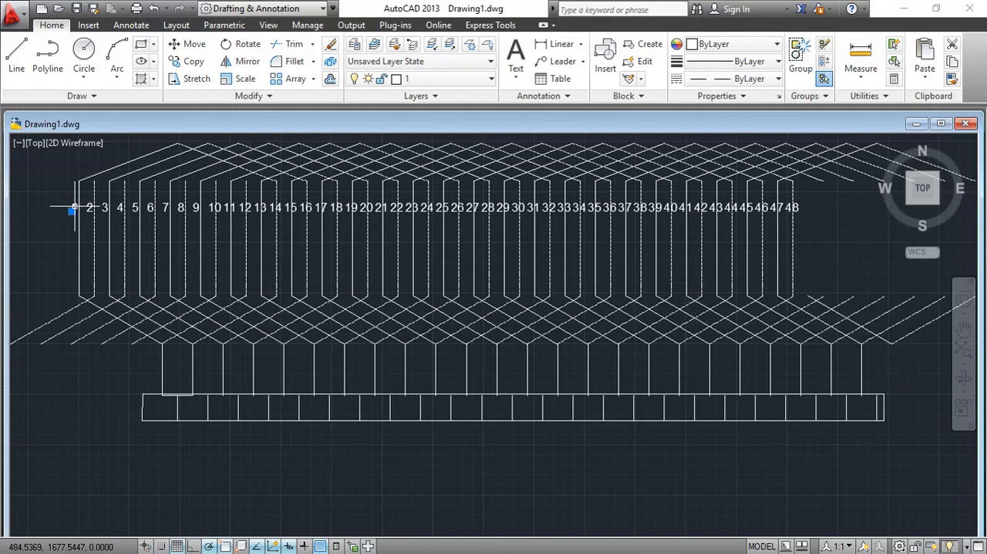
- Copy the conductor label 1 into the first cell of the strip and shift the copy about 21 units to the right
{"action": "type", "text": "cp"}
{"action": "key", "text": "Return"}
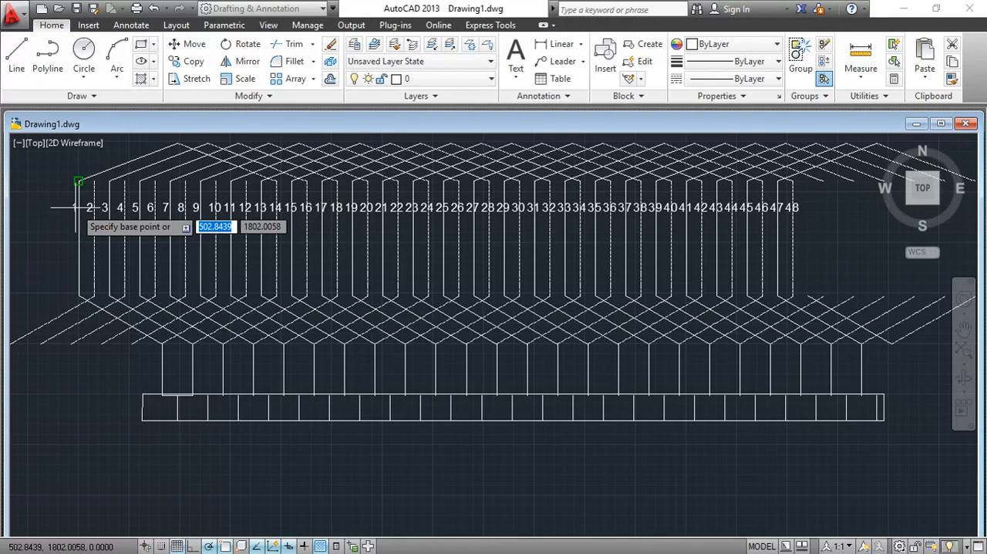
{"action": "left_click", "coordinate": [78, 182]}
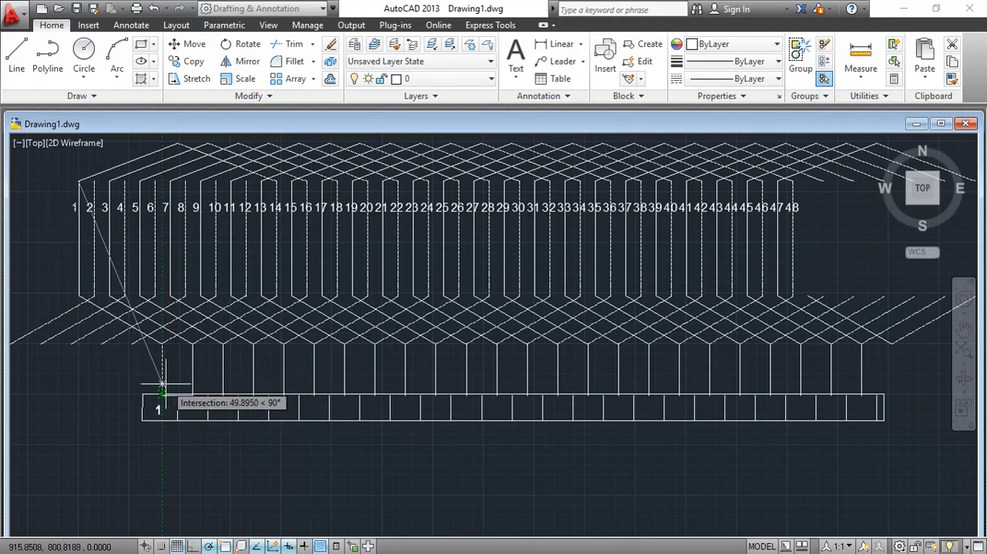
{"action": "right_click", "coordinate": [91, 391]}
{"action": "left_click", "coordinate": [131, 199]}
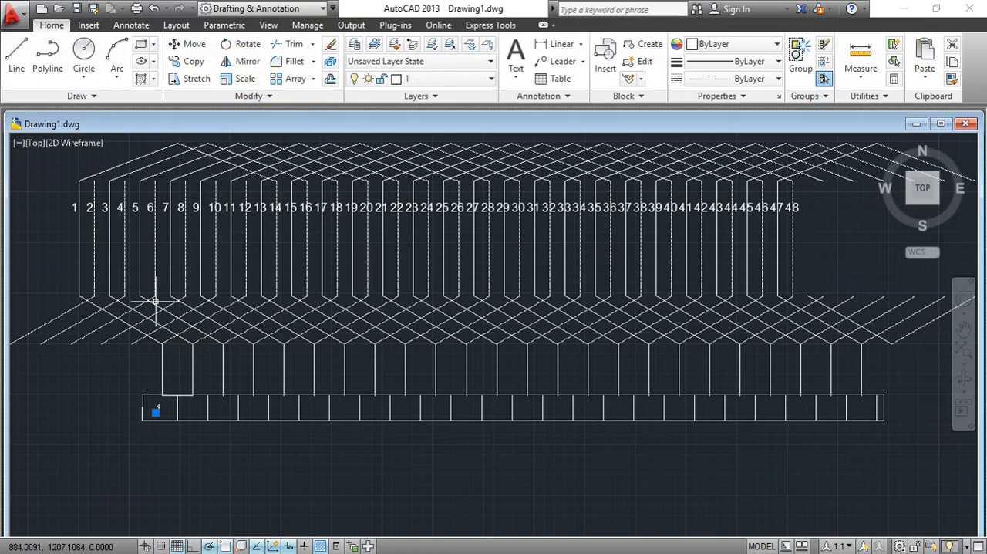
{"action": "left_click", "coordinate": [156, 413]}
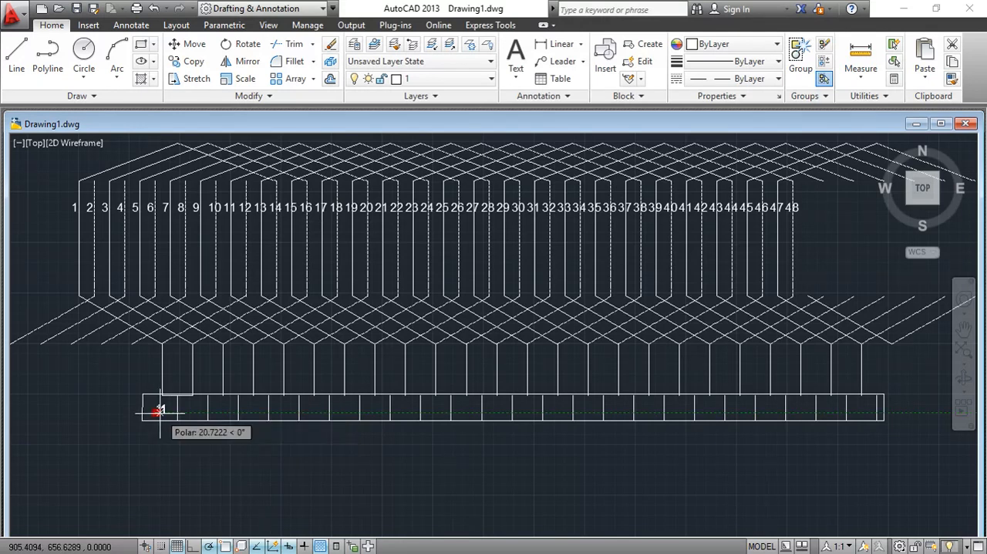
{"action": "left_click", "coordinate": [161, 413]}
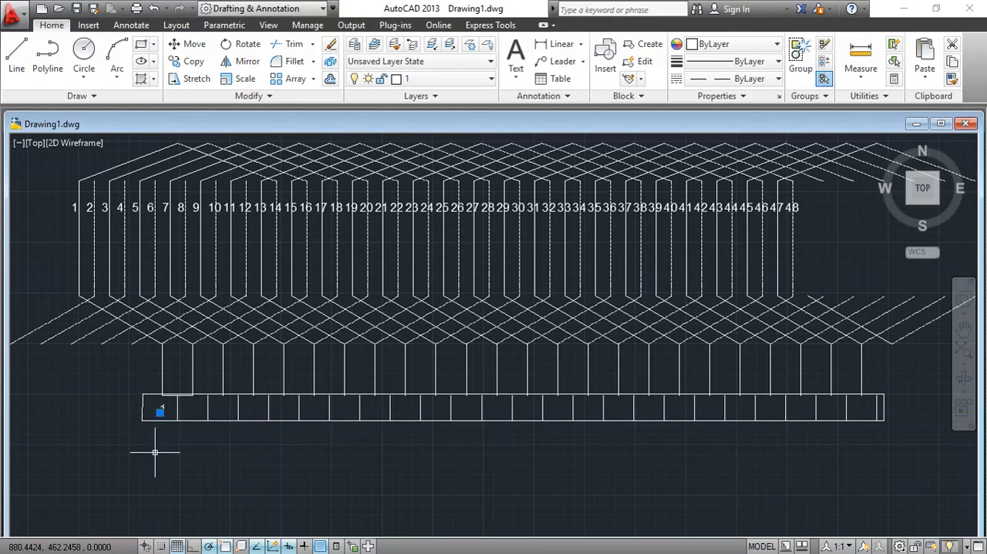
- Array the label 1 along the strip in 24 columns and 1 row with a column spacing of 150
{"action": "left_click", "coordinate": [287, 80]}
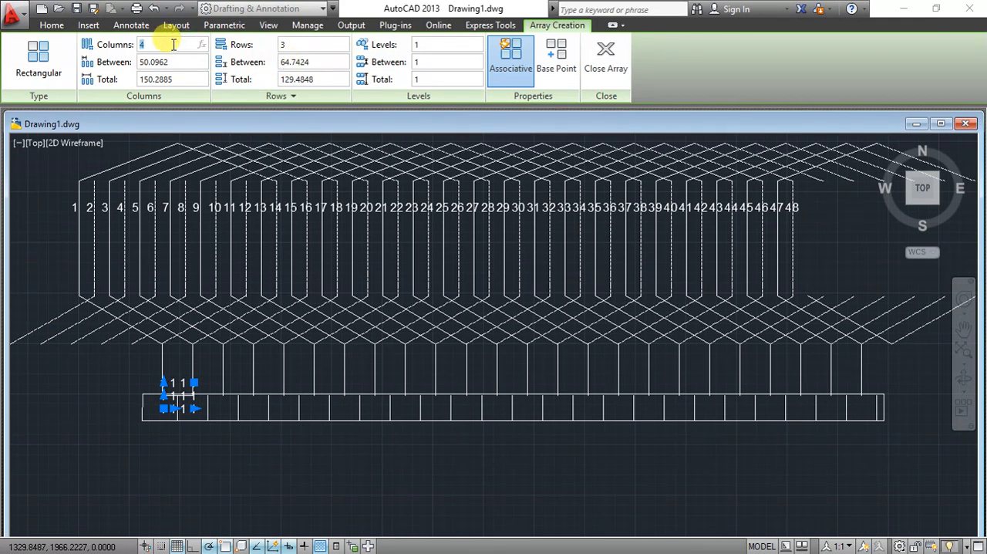
{"action": "left_click", "coordinate": [285, 47]}
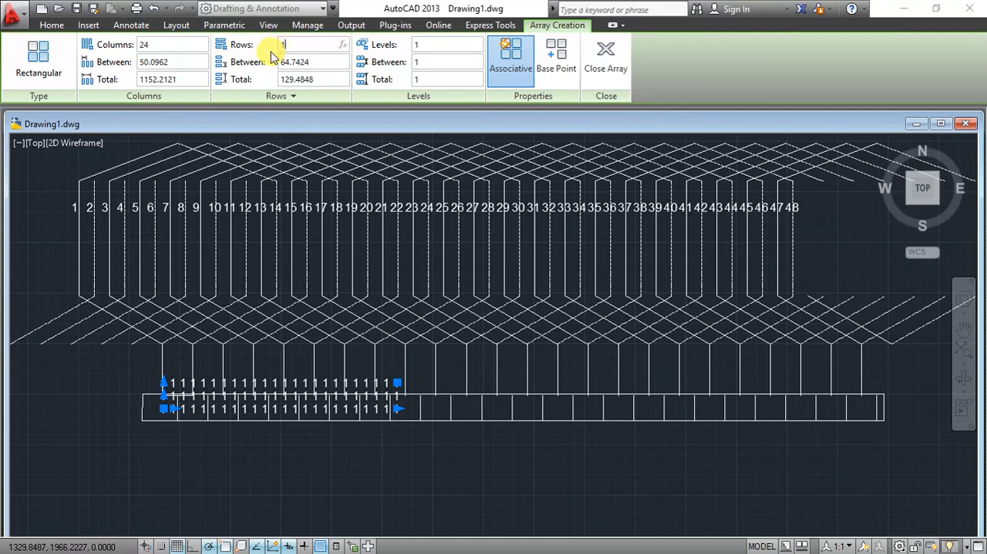
{"action": "key", "text": "Return"}
{"action": "left_click", "coordinate": [207, 61]}
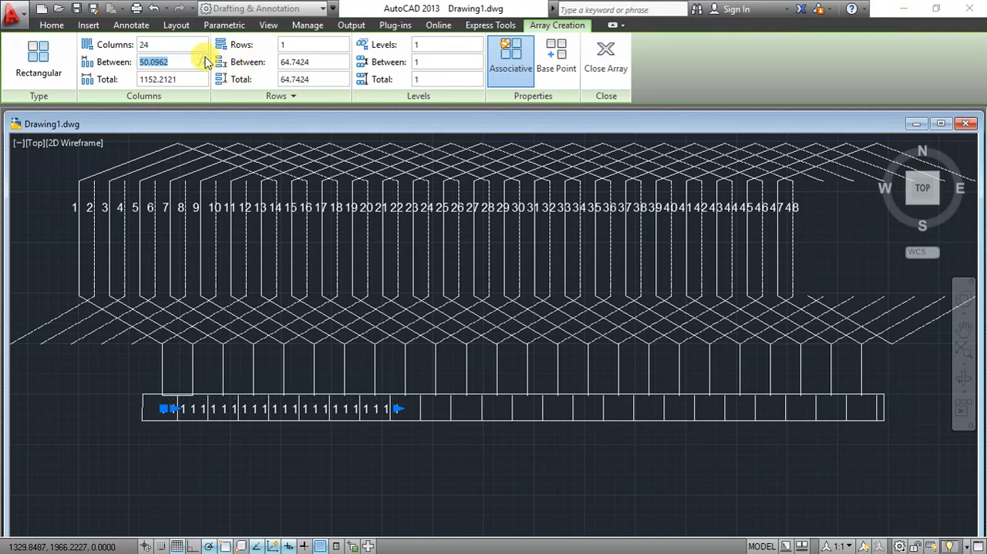
{"action": "type", "text": "150"}
{"action": "key", "text": "Return"}
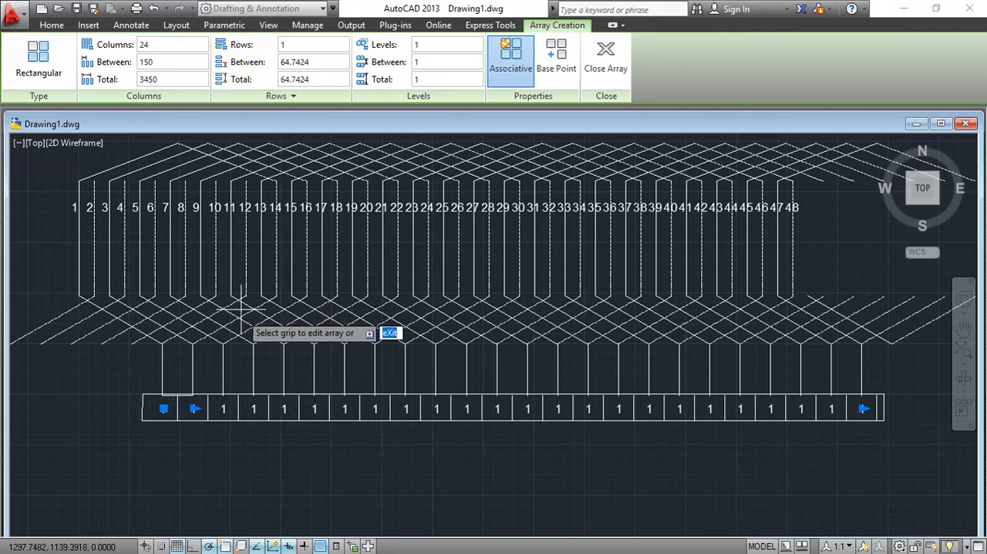
{"action": "key", "text": "Return"}
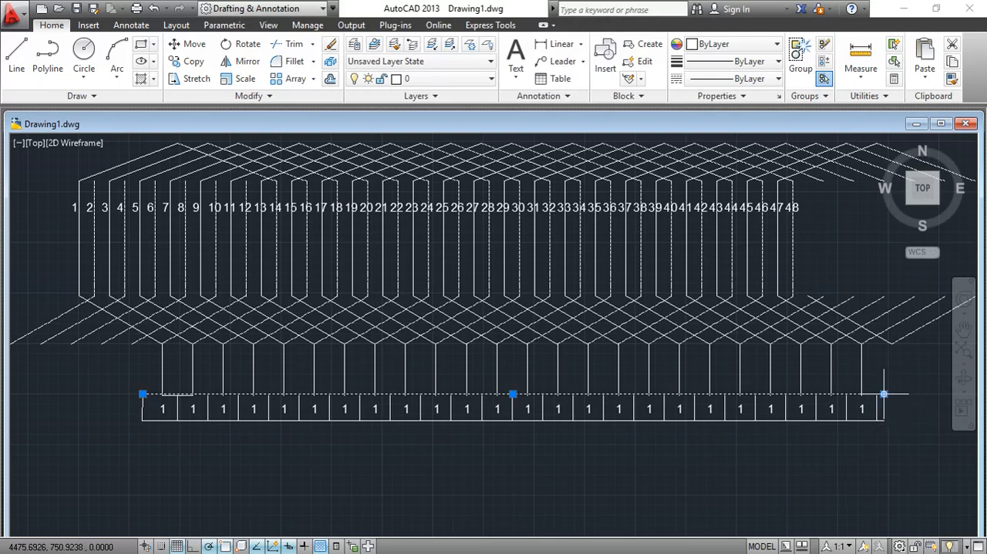
- Shorten the commutator strip's upper and lower edges so both end at the last vertical divider
{"action": "left_click", "coordinate": [884, 393]}
{"action": "left_click", "coordinate": [876, 395]}
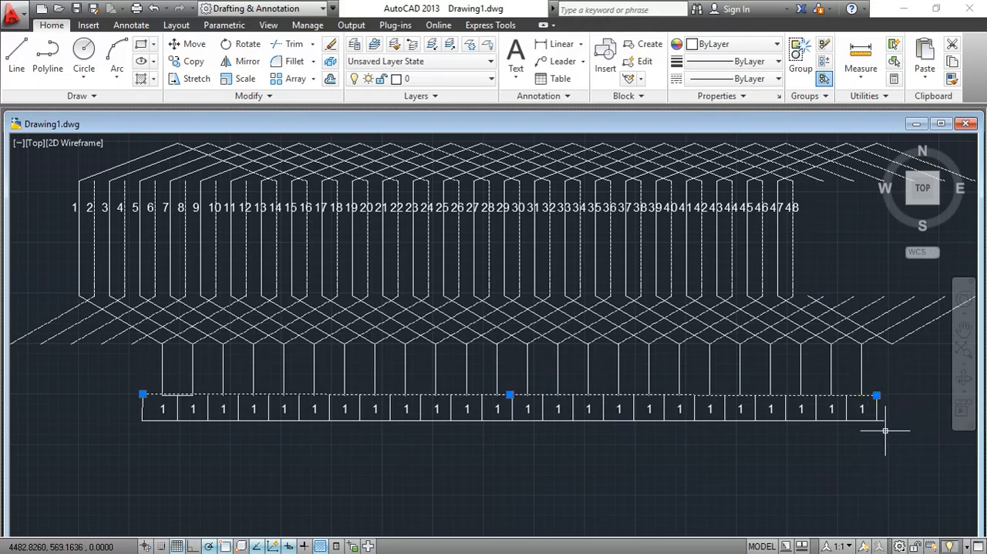
{"action": "left_click", "coordinate": [880, 417]}
{"action": "left_click", "coordinate": [883, 419]}
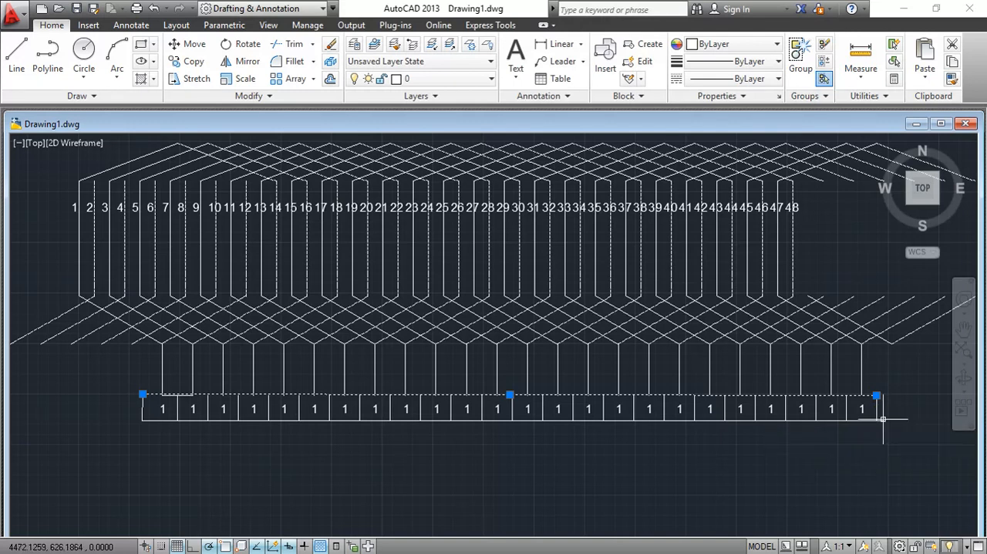
{"action": "left_click", "coordinate": [884, 421]}
{"action": "left_click", "coordinate": [879, 419]}
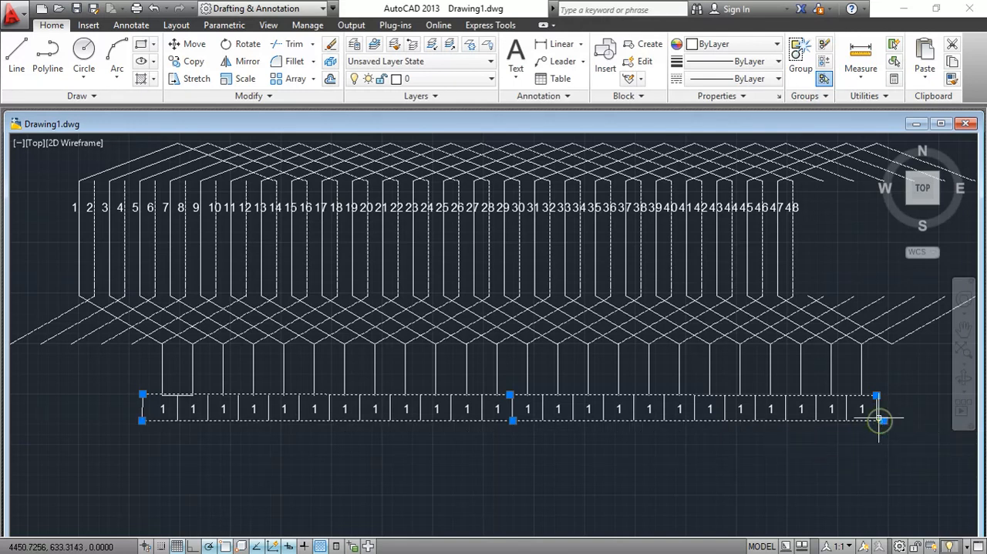
{"action": "left_click", "coordinate": [884, 420]}
{"action": "left_click", "coordinate": [877, 420]}
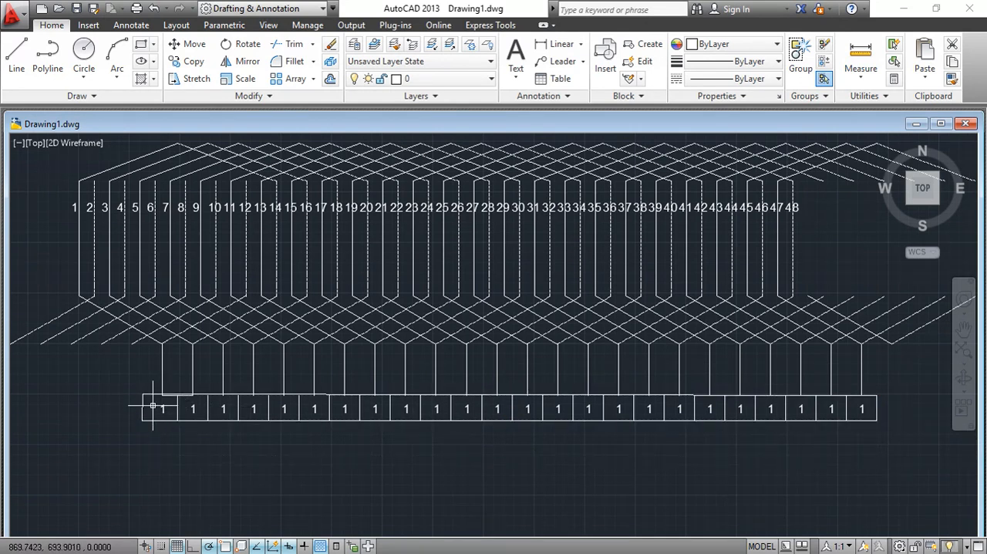
- Explode the array of 1 labels inside the commutator strip into individual text objects
{"action": "left_click", "coordinate": [153, 403]}
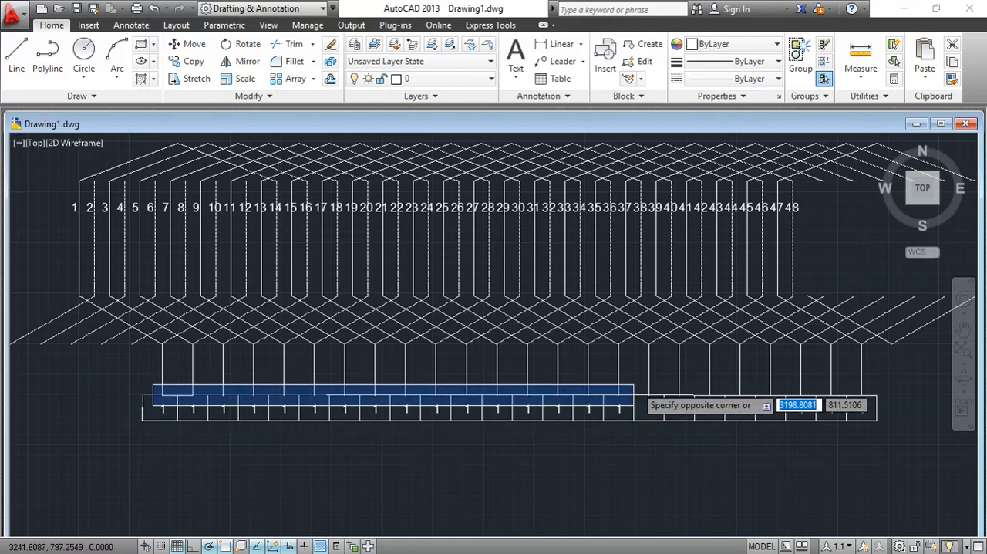
{"action": "left_click", "coordinate": [874, 419]}
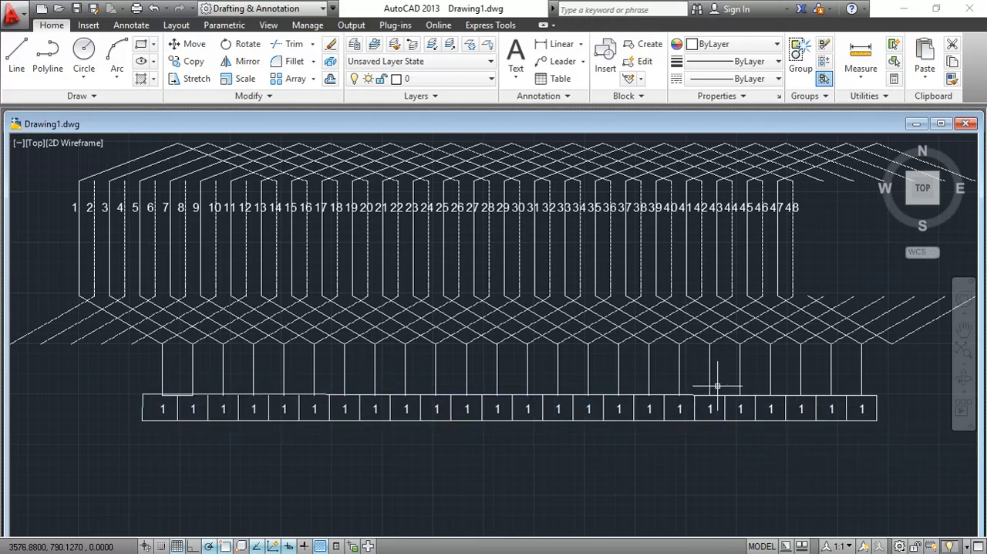
{"action": "left_click", "coordinate": [329, 63]}
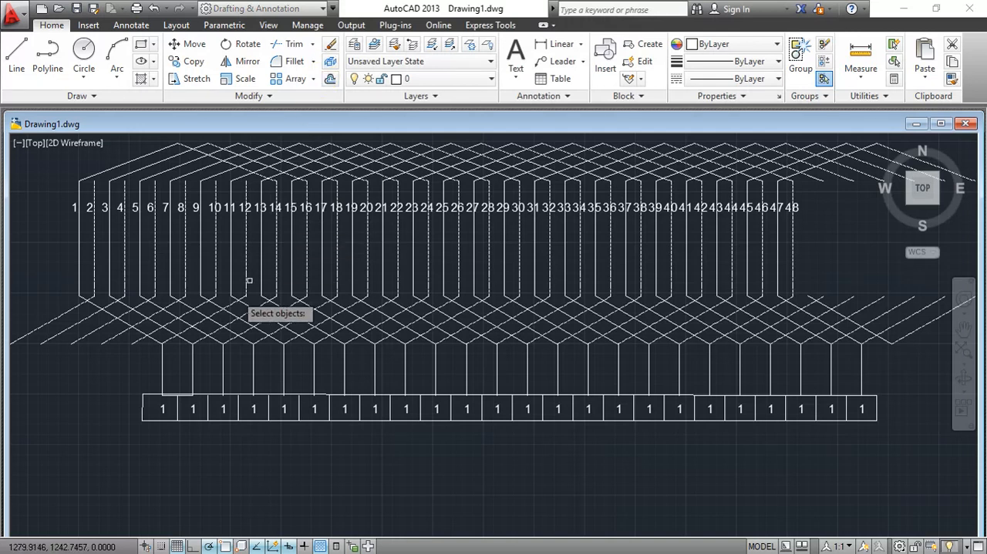
{"action": "left_click", "coordinate": [161, 411]}
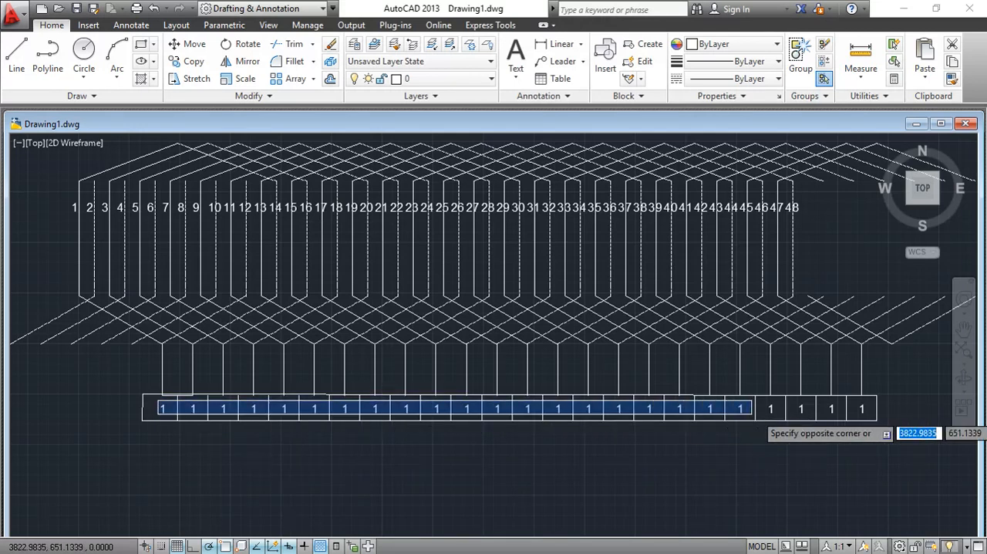
{"action": "left_click", "coordinate": [860, 412]}
{"action": "key", "text": "Return"}
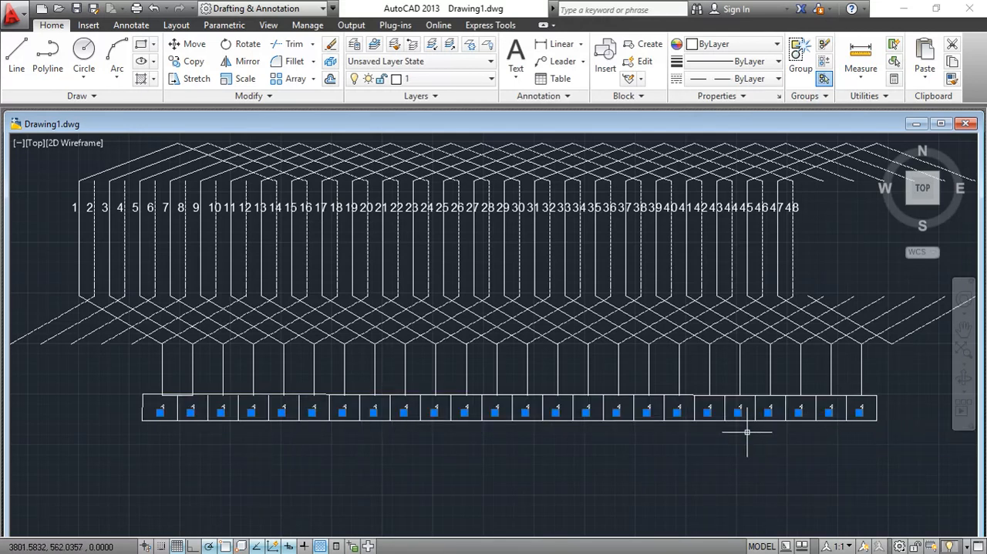
- Run TCOUNT on the strip's labels to number them sequentially, sorting the selected labels by X
{"action": "type", "text": "tcoun"}
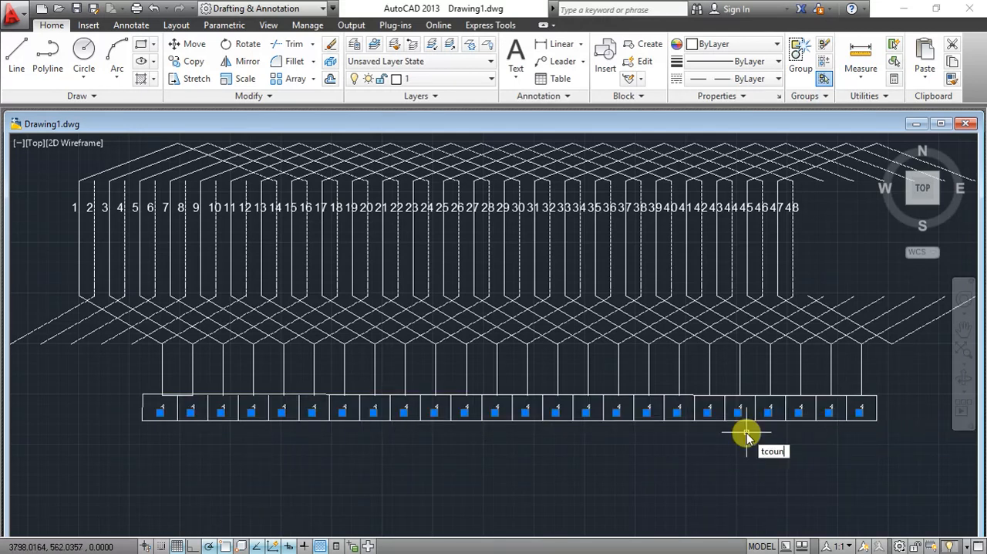
{"action": "key", "text": "Return"}
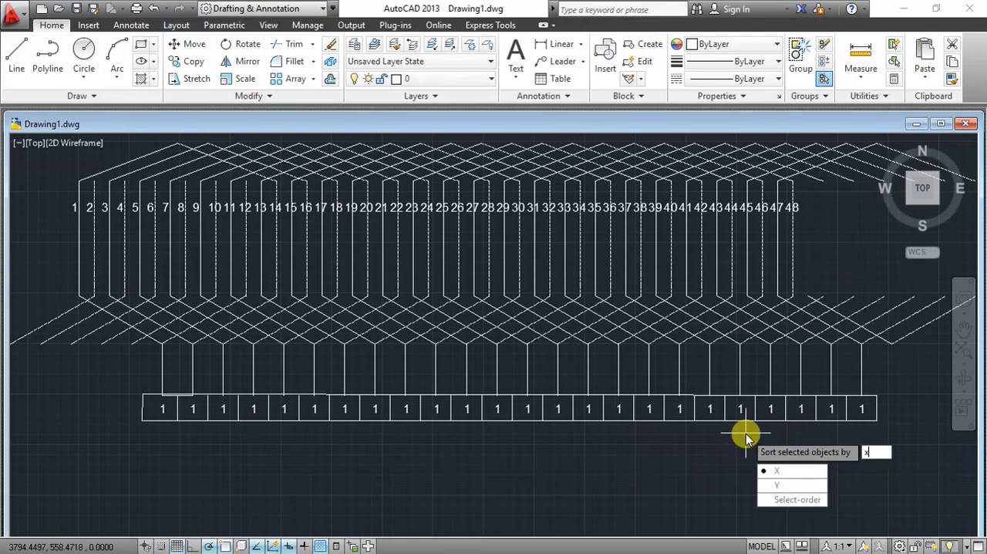
{"action": "key", "text": "Return"}
{"action": "key", "text": "Return"}
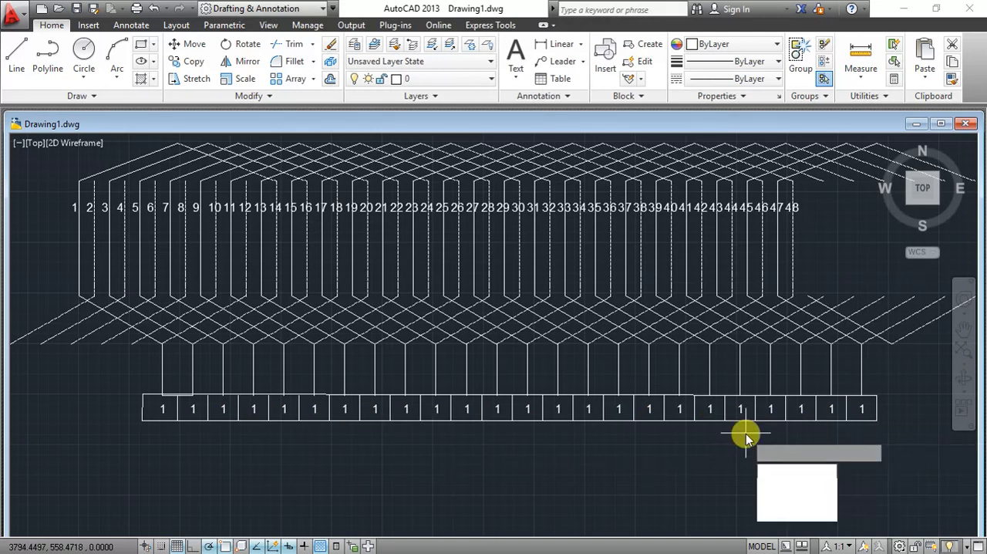
{"action": "key", "text": "Return"}
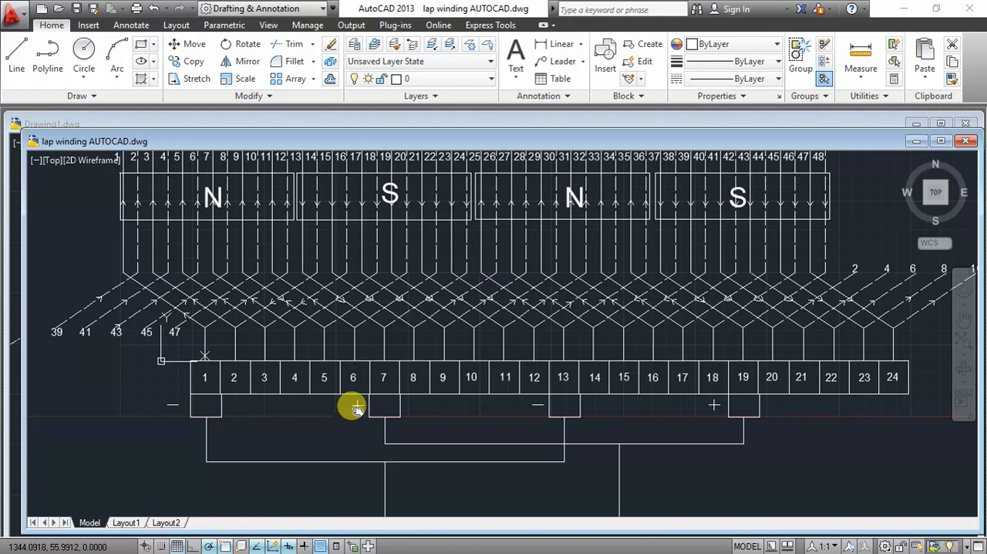
- Examine the poles, current arrows and brush connections in the completed drawing lap winding AUTOCAD.dwg
{"action": "left_click_drag", "start_coordinate": [394, 221], "coordinate": [421, 344]}
{"action": "mouse_move", "coordinate": [452, 177]}
{"action": "left_mouse_down"}
{"action": "mouse_move", "coordinate": [454, 273]}
{"action": "mouse_move", "coordinate": [542, 249]}
{"action": "mouse_move", "coordinate": [541, 259]}
{"action": "left_mouse_up"}
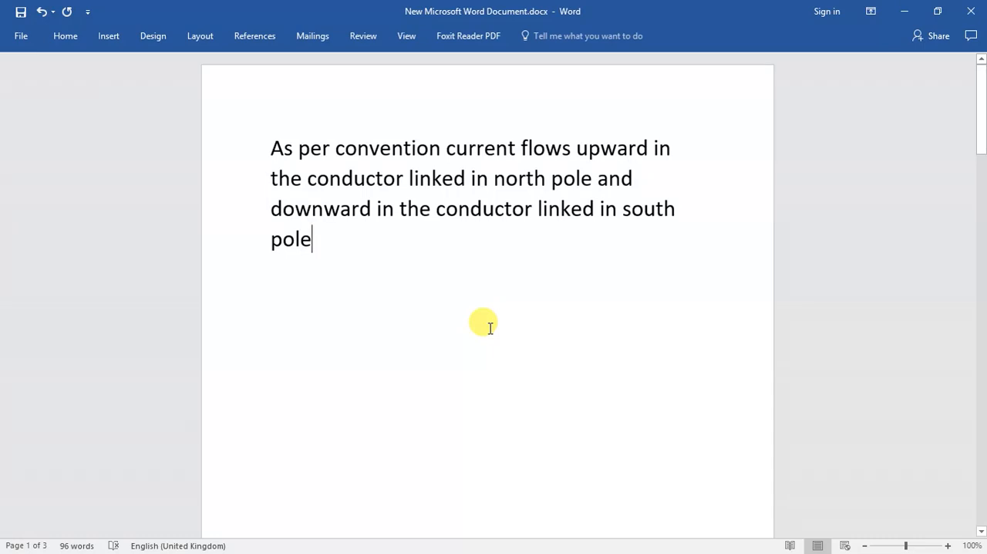
- Switch to the Word document and read through its notes on current direction, brush placement and closing remarks
{"action": "scroll", "coordinate": [492, 322], "scroll_direction": "down", "scroll_amount": 9}
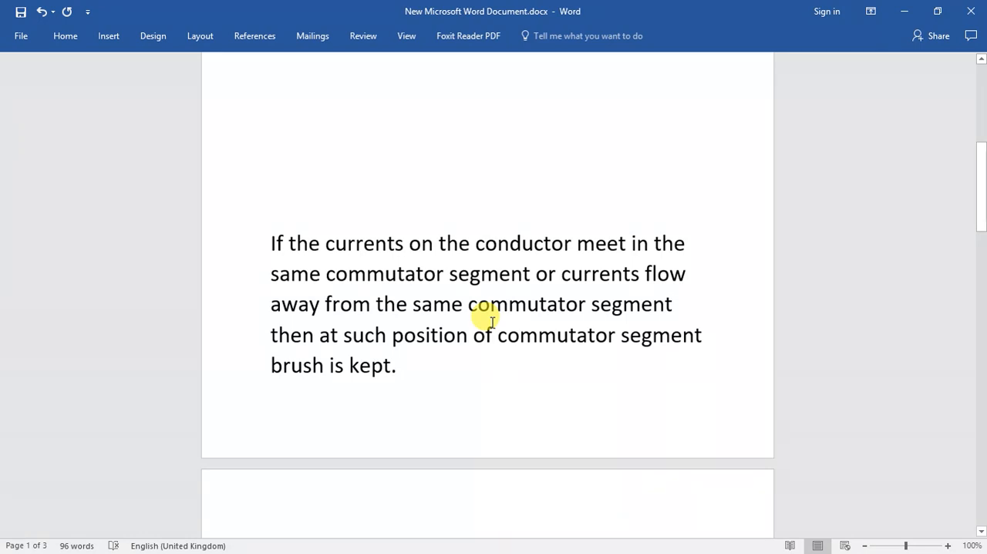
{"action": "scroll", "coordinate": [414, 355], "scroll_direction": "down", "scroll_amount": 10}
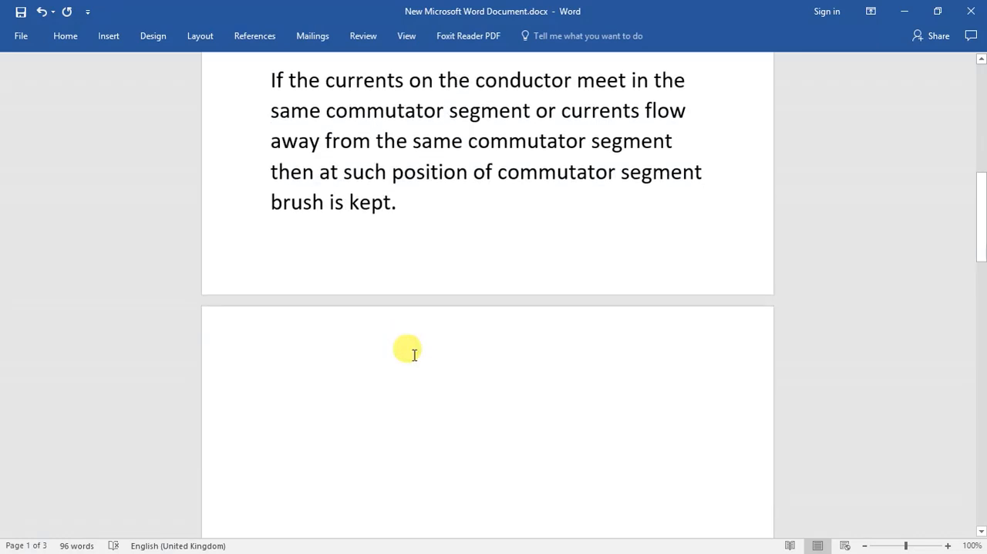
{"action": "scroll", "coordinate": [413, 355], "scroll_direction": "down", "scroll_amount": 5}
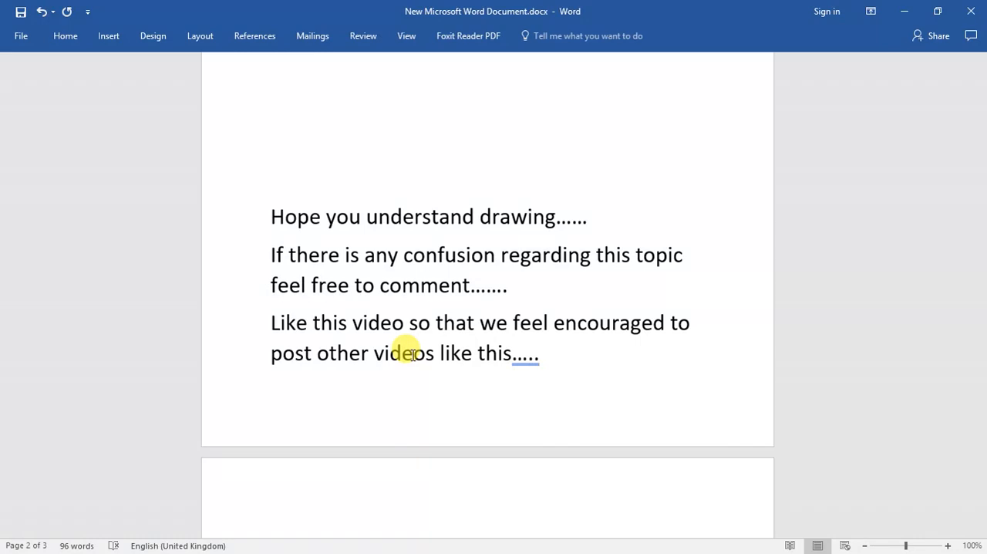
{"action": "scroll", "coordinate": [413, 355], "scroll_direction": "down", "scroll_amount": 18}
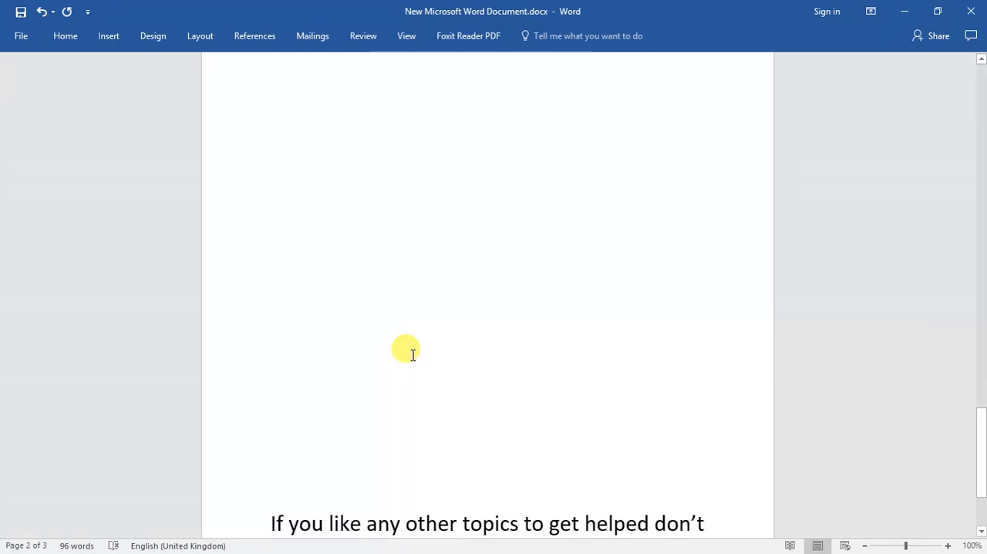